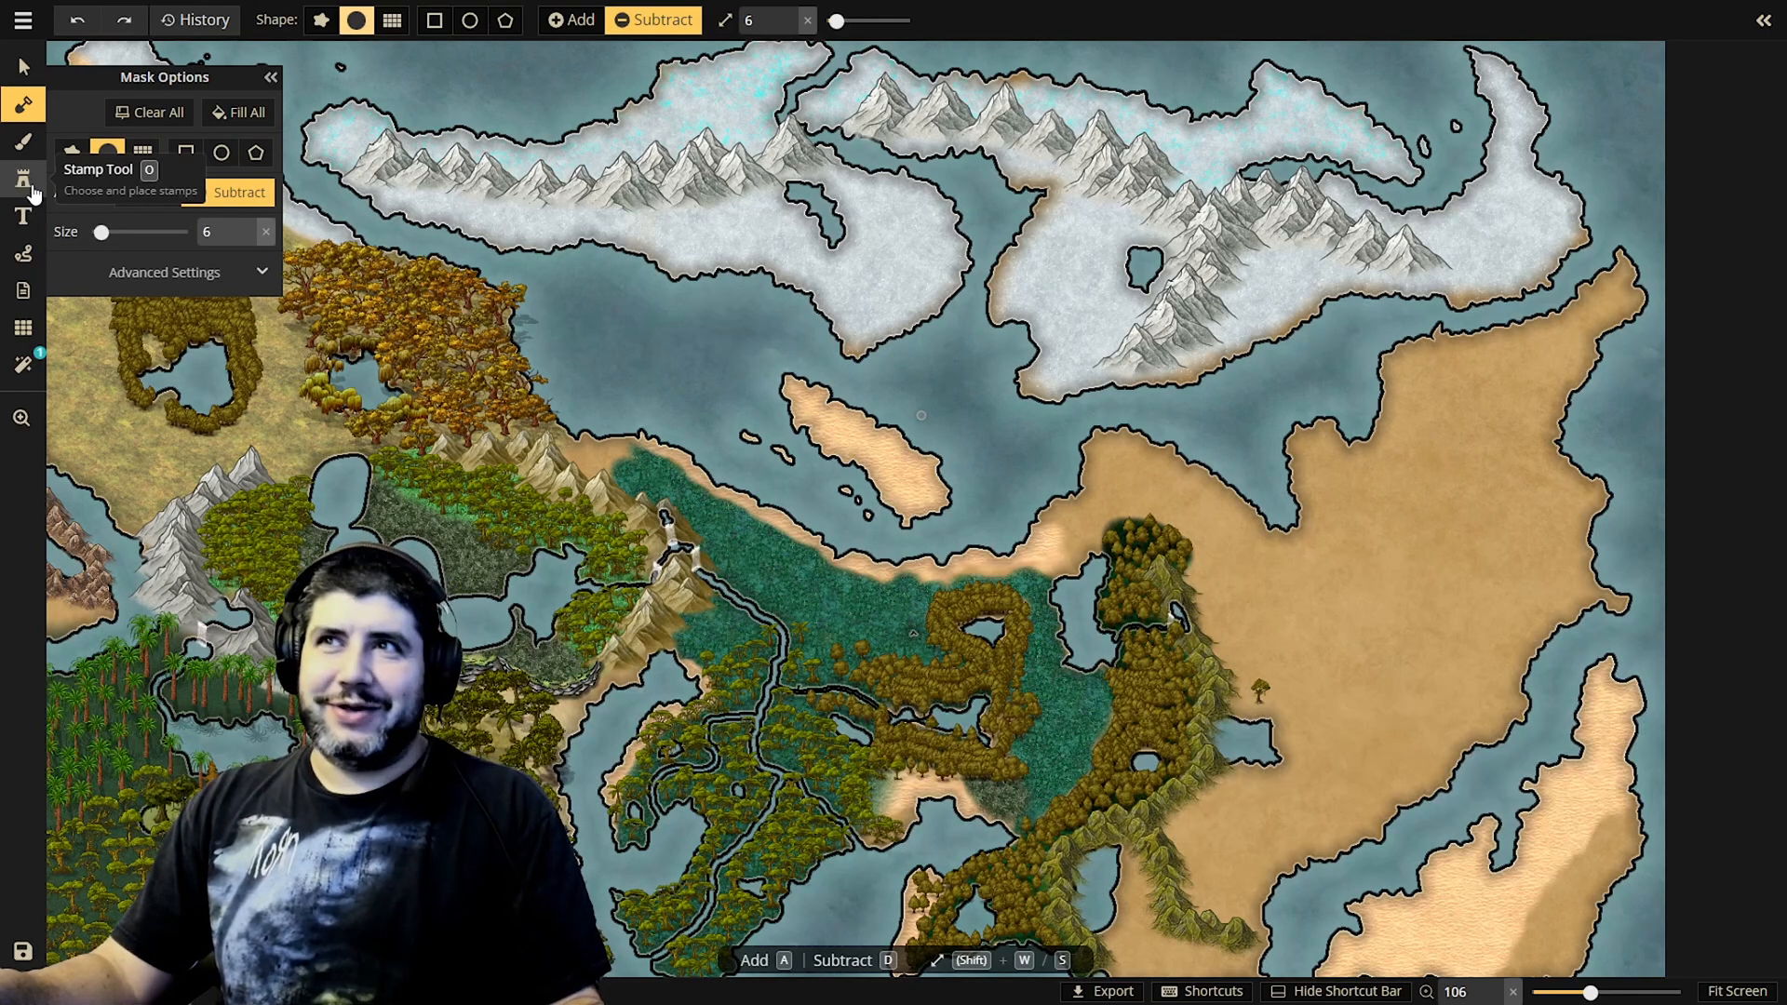
# Stamp a continuous line of cliffs across the eastern desert landmass, from the western inlet to the east coast
pyautogui.click(33, 185)
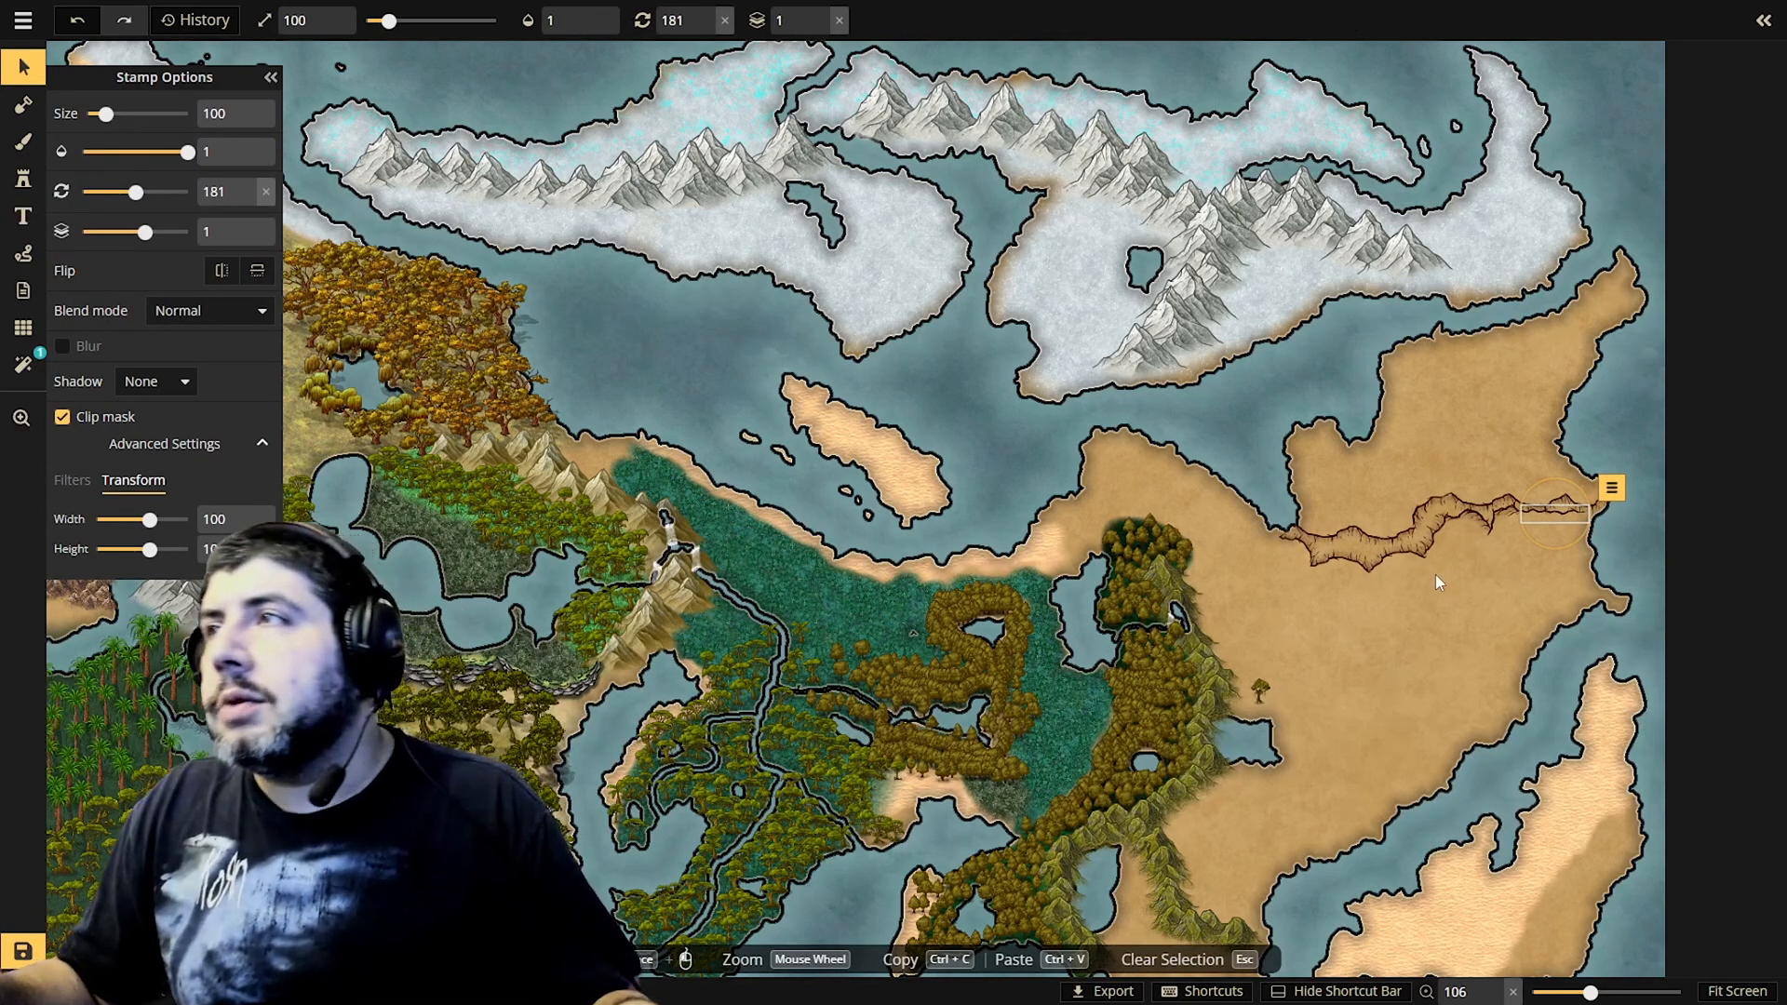
pyautogui.click(1430, 596)
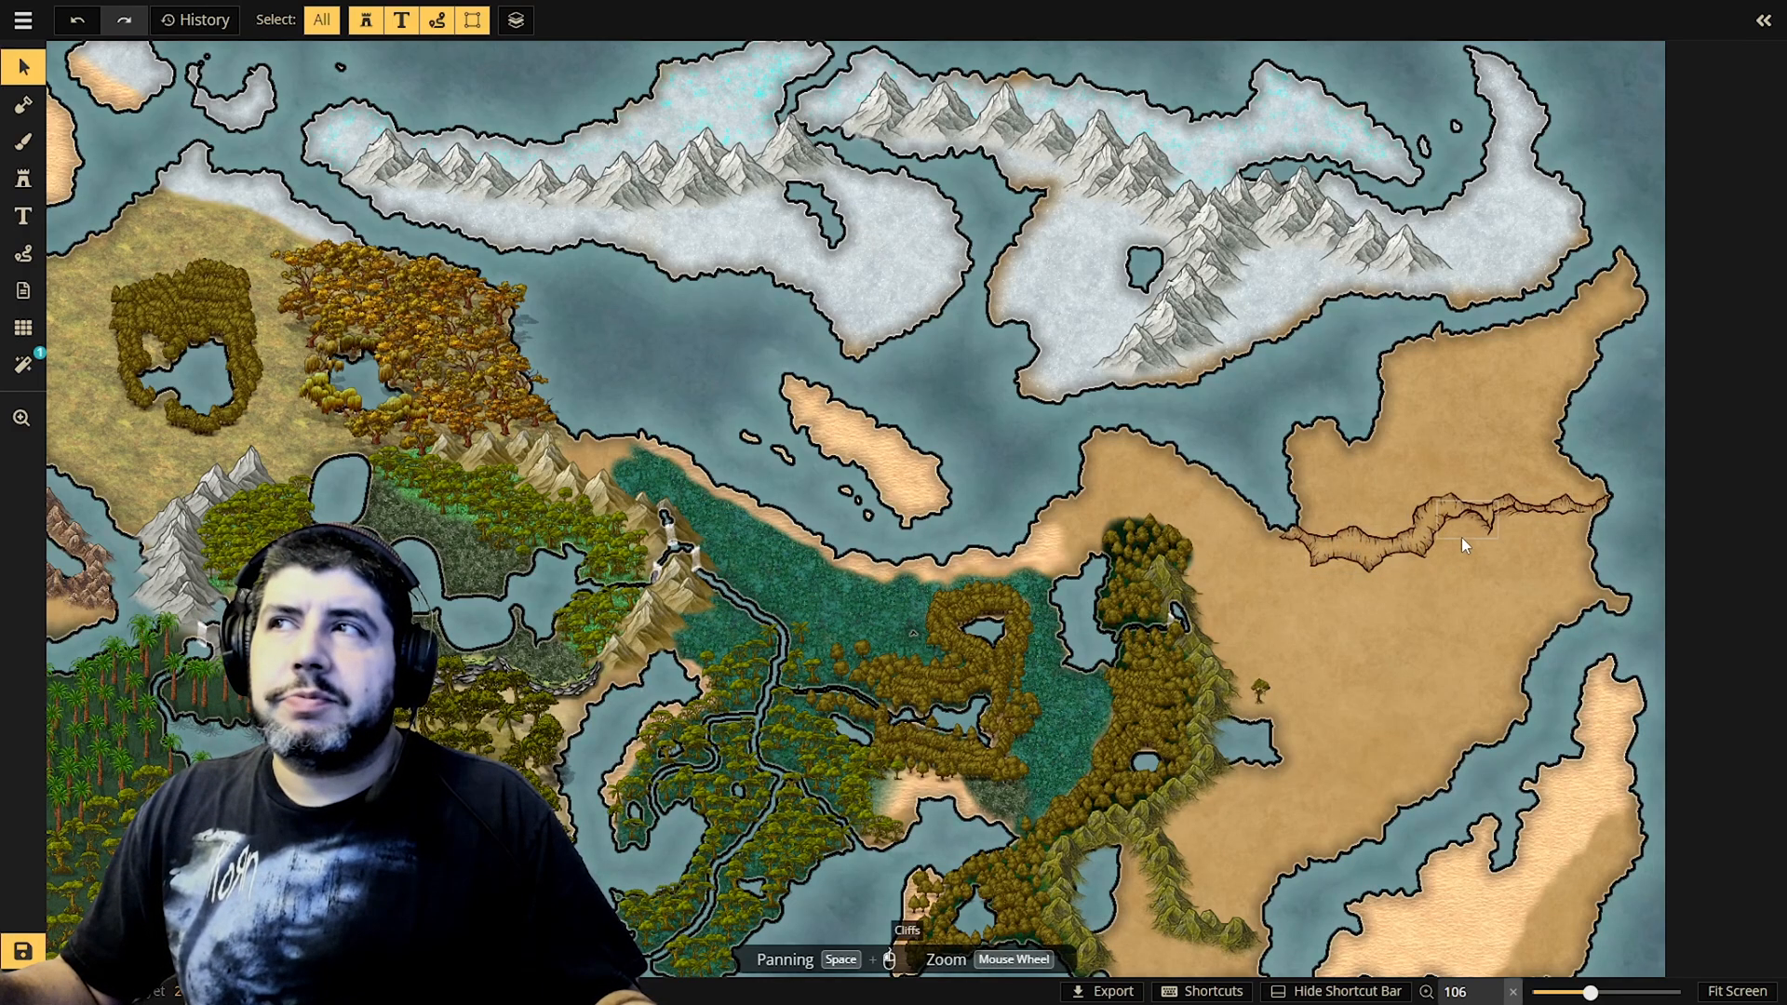
# Select all the cliff stamps across the eastern desert and flatten them to the foreground
pyautogui.rightClick(1365, 545)
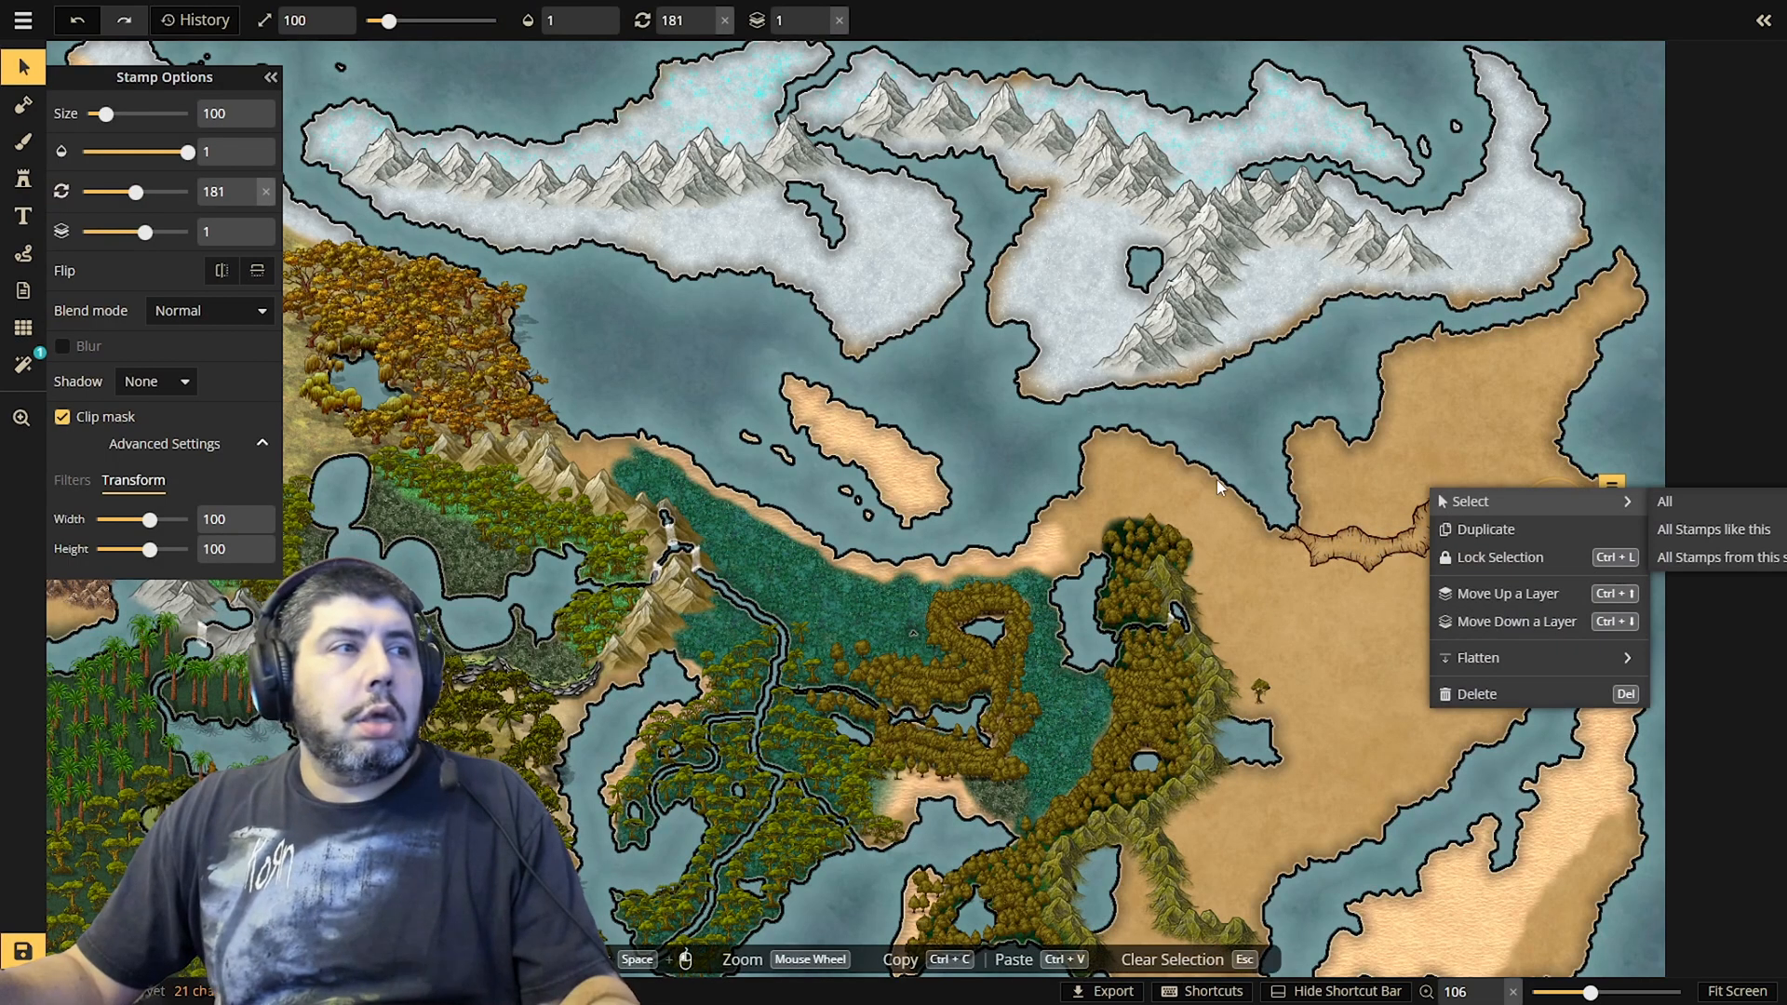
pyautogui.click(1312, 642)
pyautogui.moveTo(1249, 429); pyautogui.dragTo(1623, 633)
pyautogui.click(1635, 473)
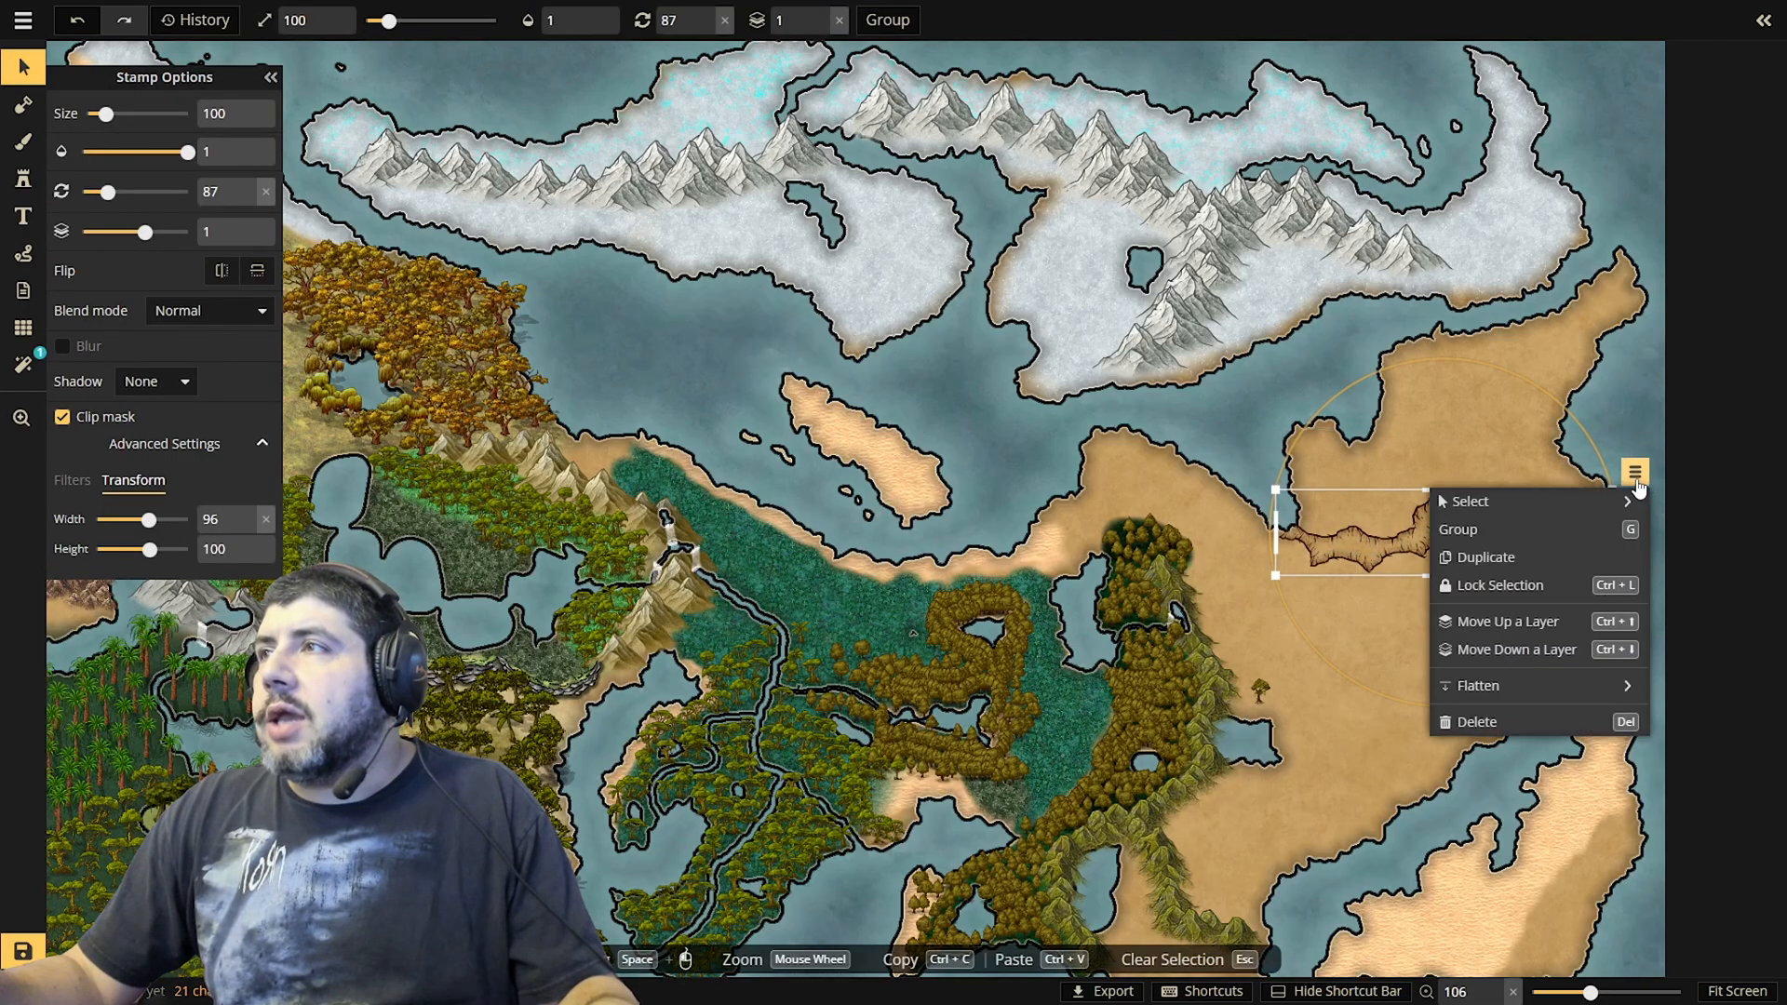
pyautogui.moveTo(1535, 696)
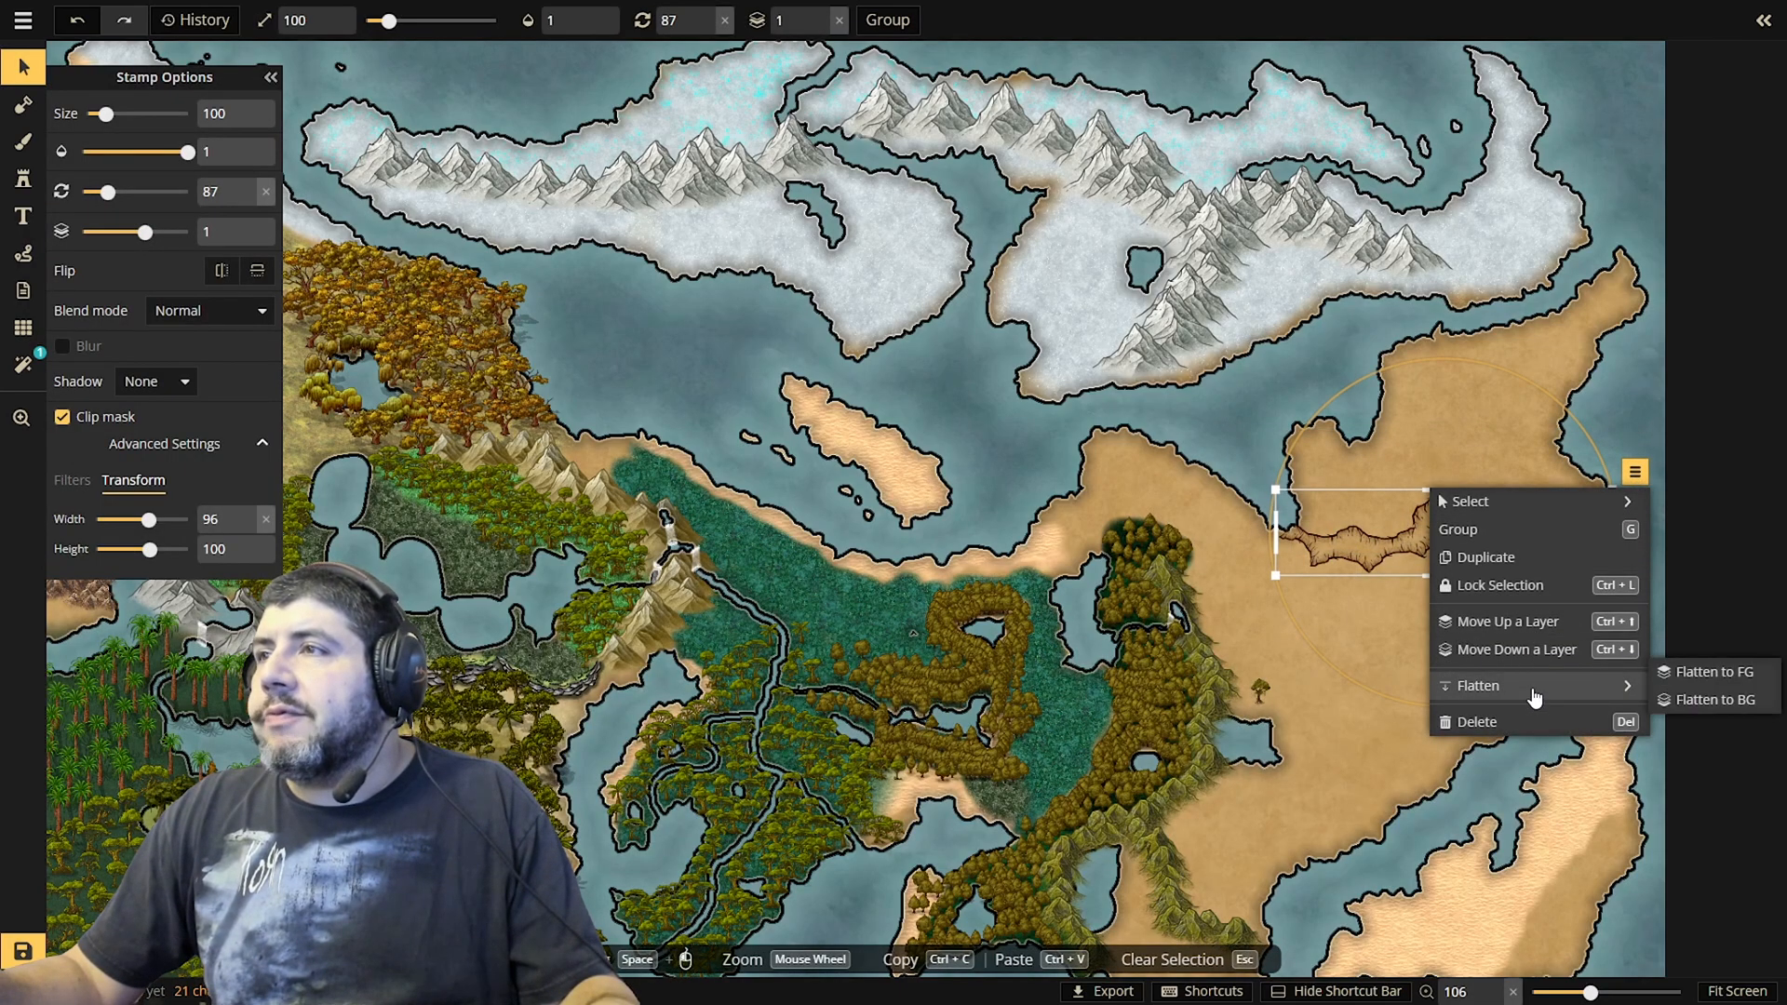
pyautogui.click(1692, 672)
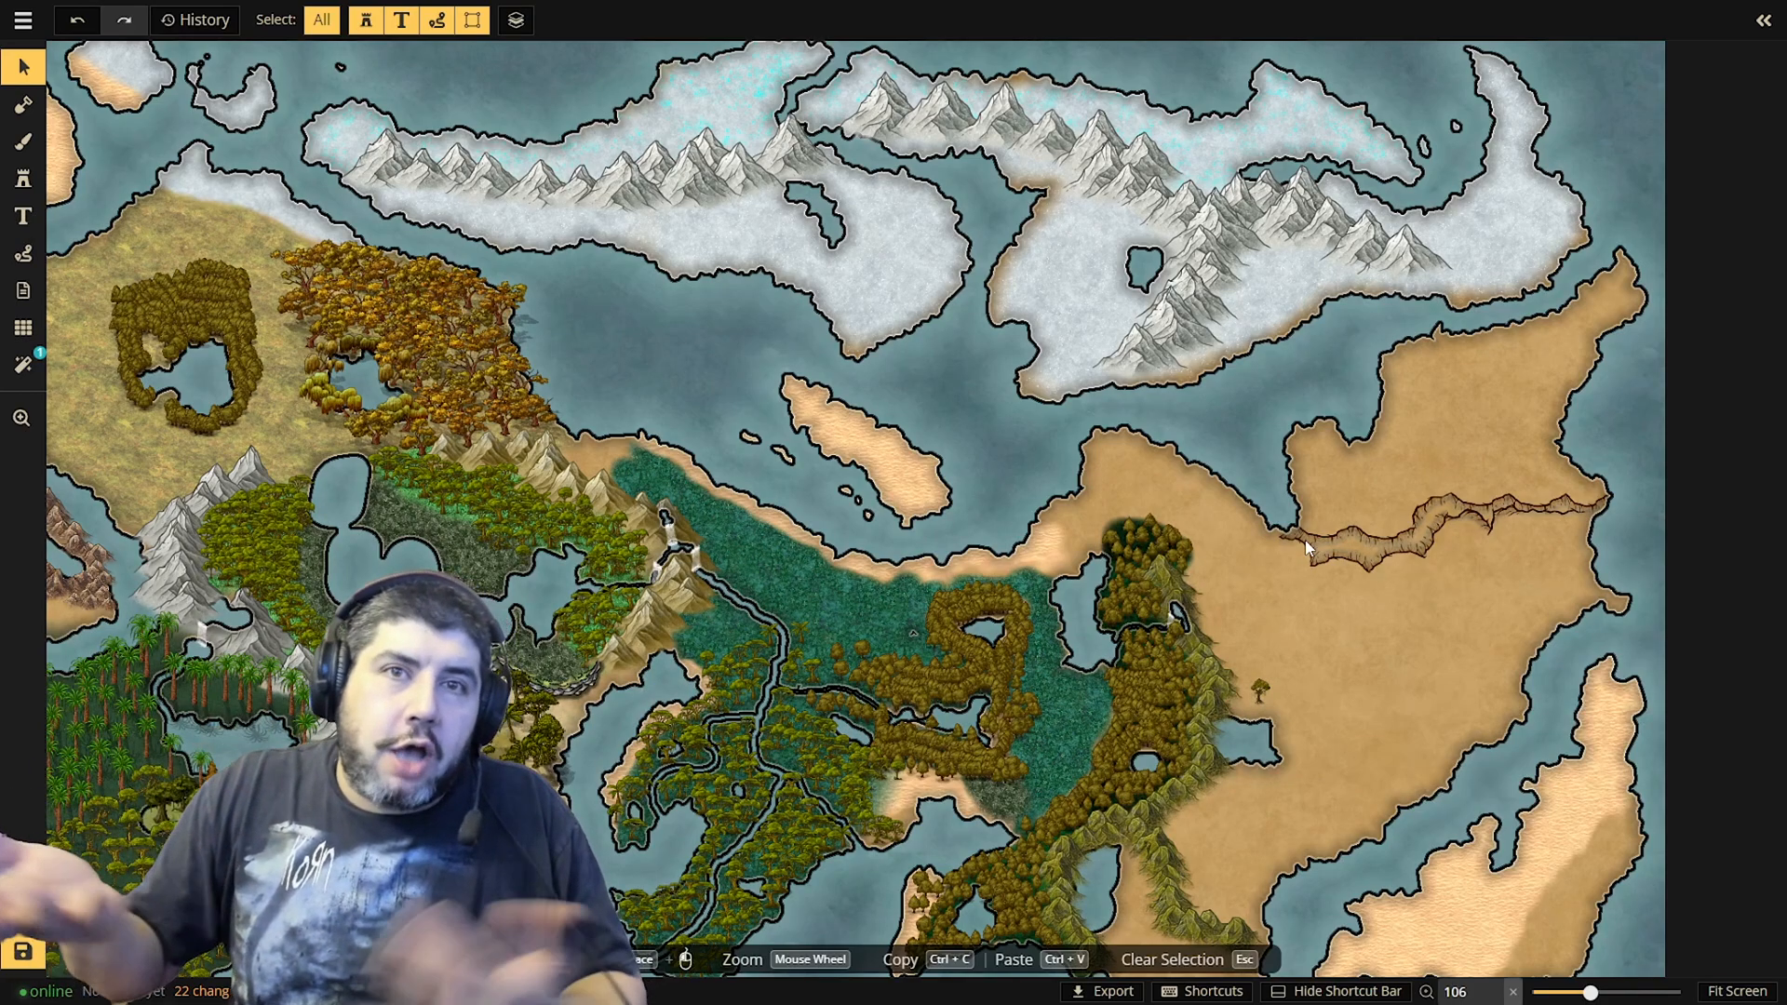
# Add a southern cliff branch and carve a river from a small northern lake through the cliffs to the east coast
pyautogui.scroll(10, 1089, 516)
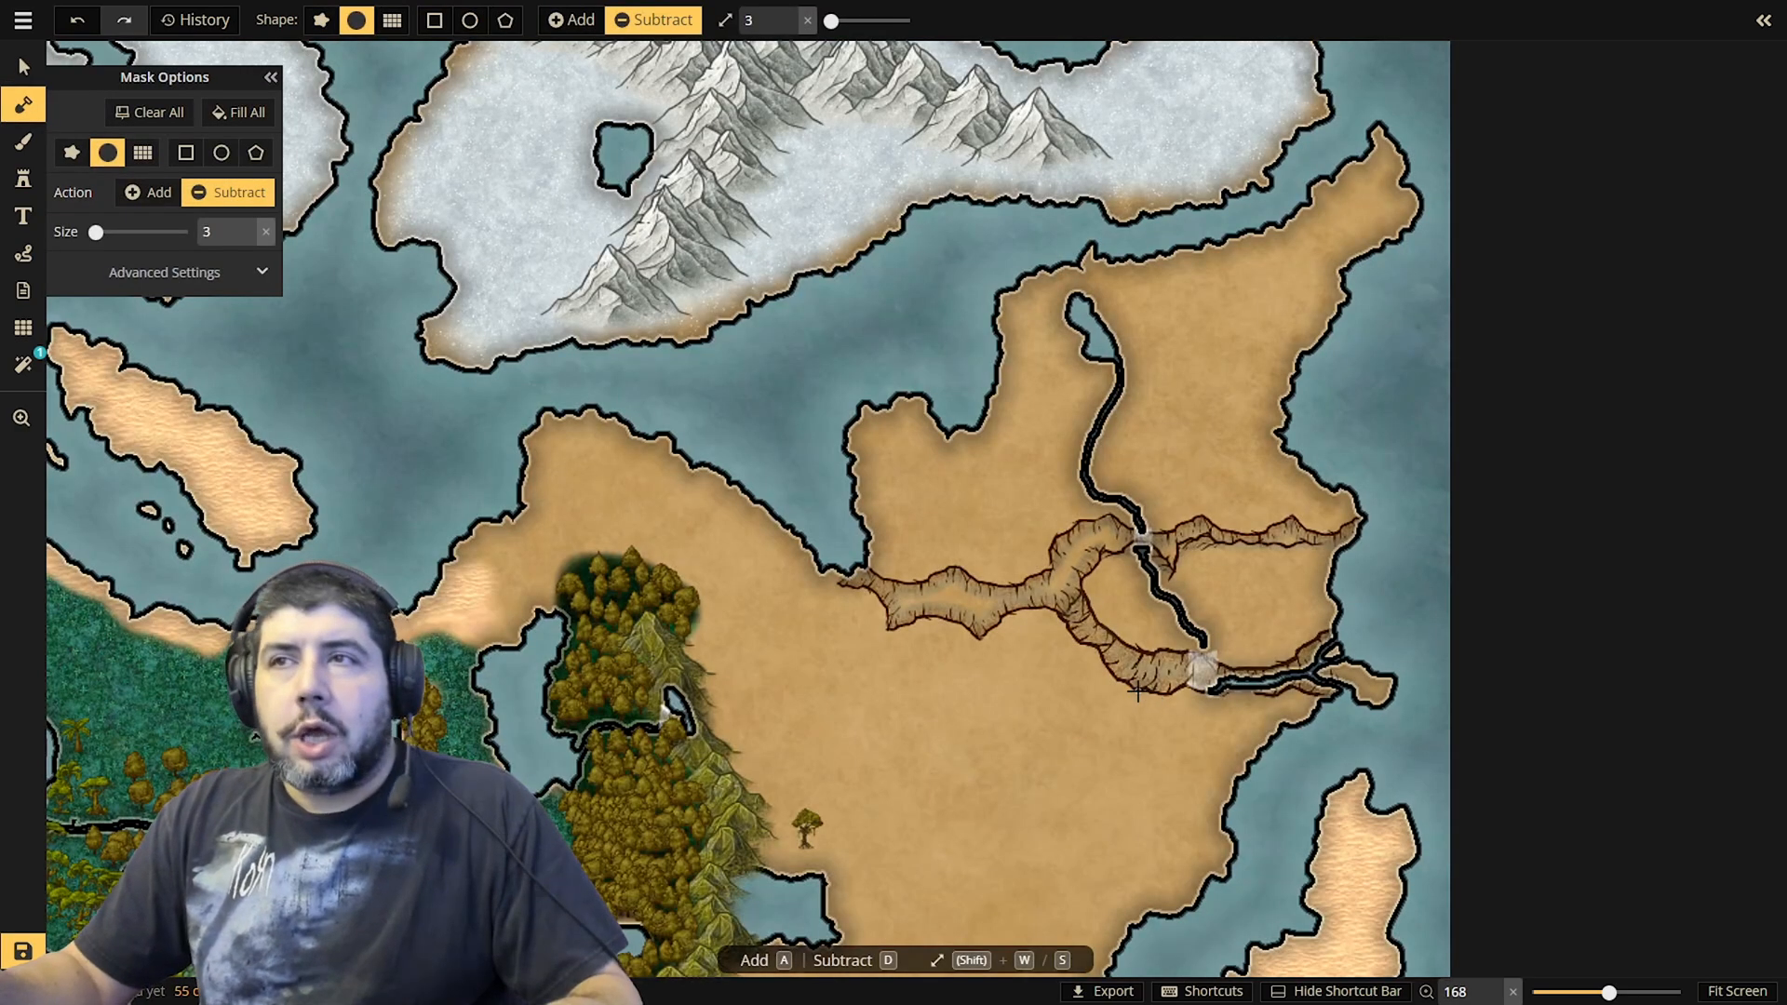
pyautogui.scroll(2, 1177, 651)
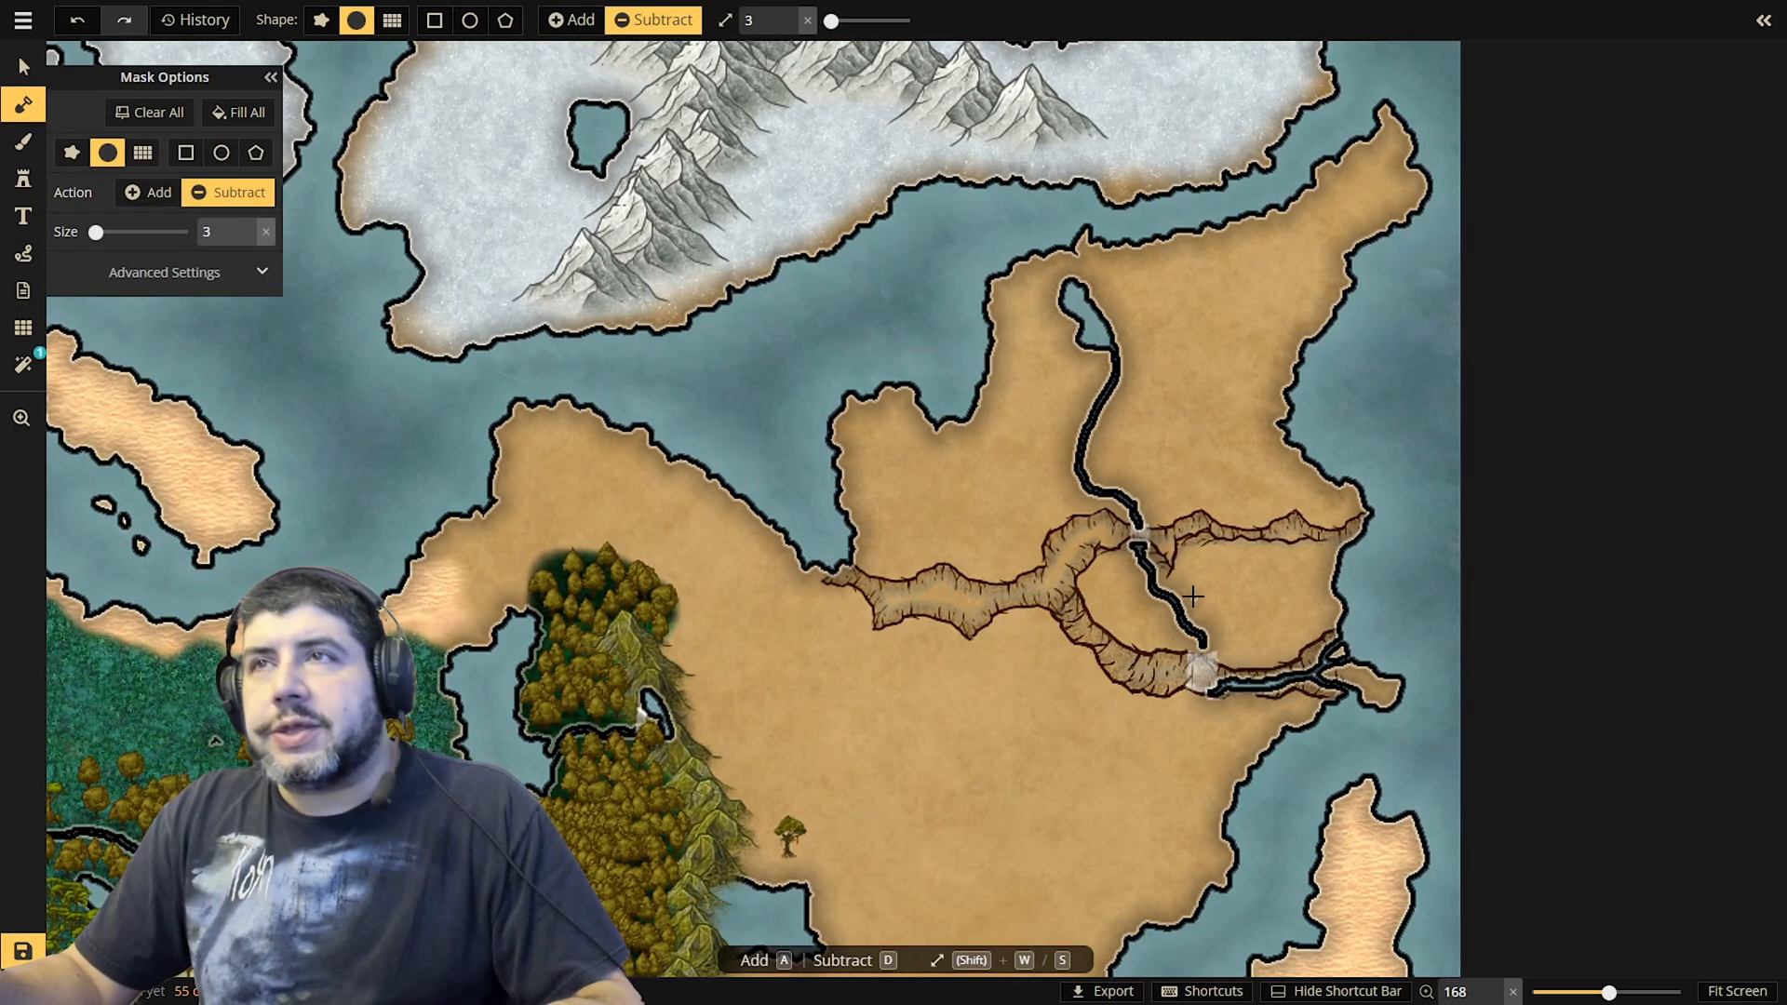
# Paint dark rock texture on the foreground with a size 4 brush inside the western and northern cliff canyons
pyautogui.scroll(5, 1178, 640)
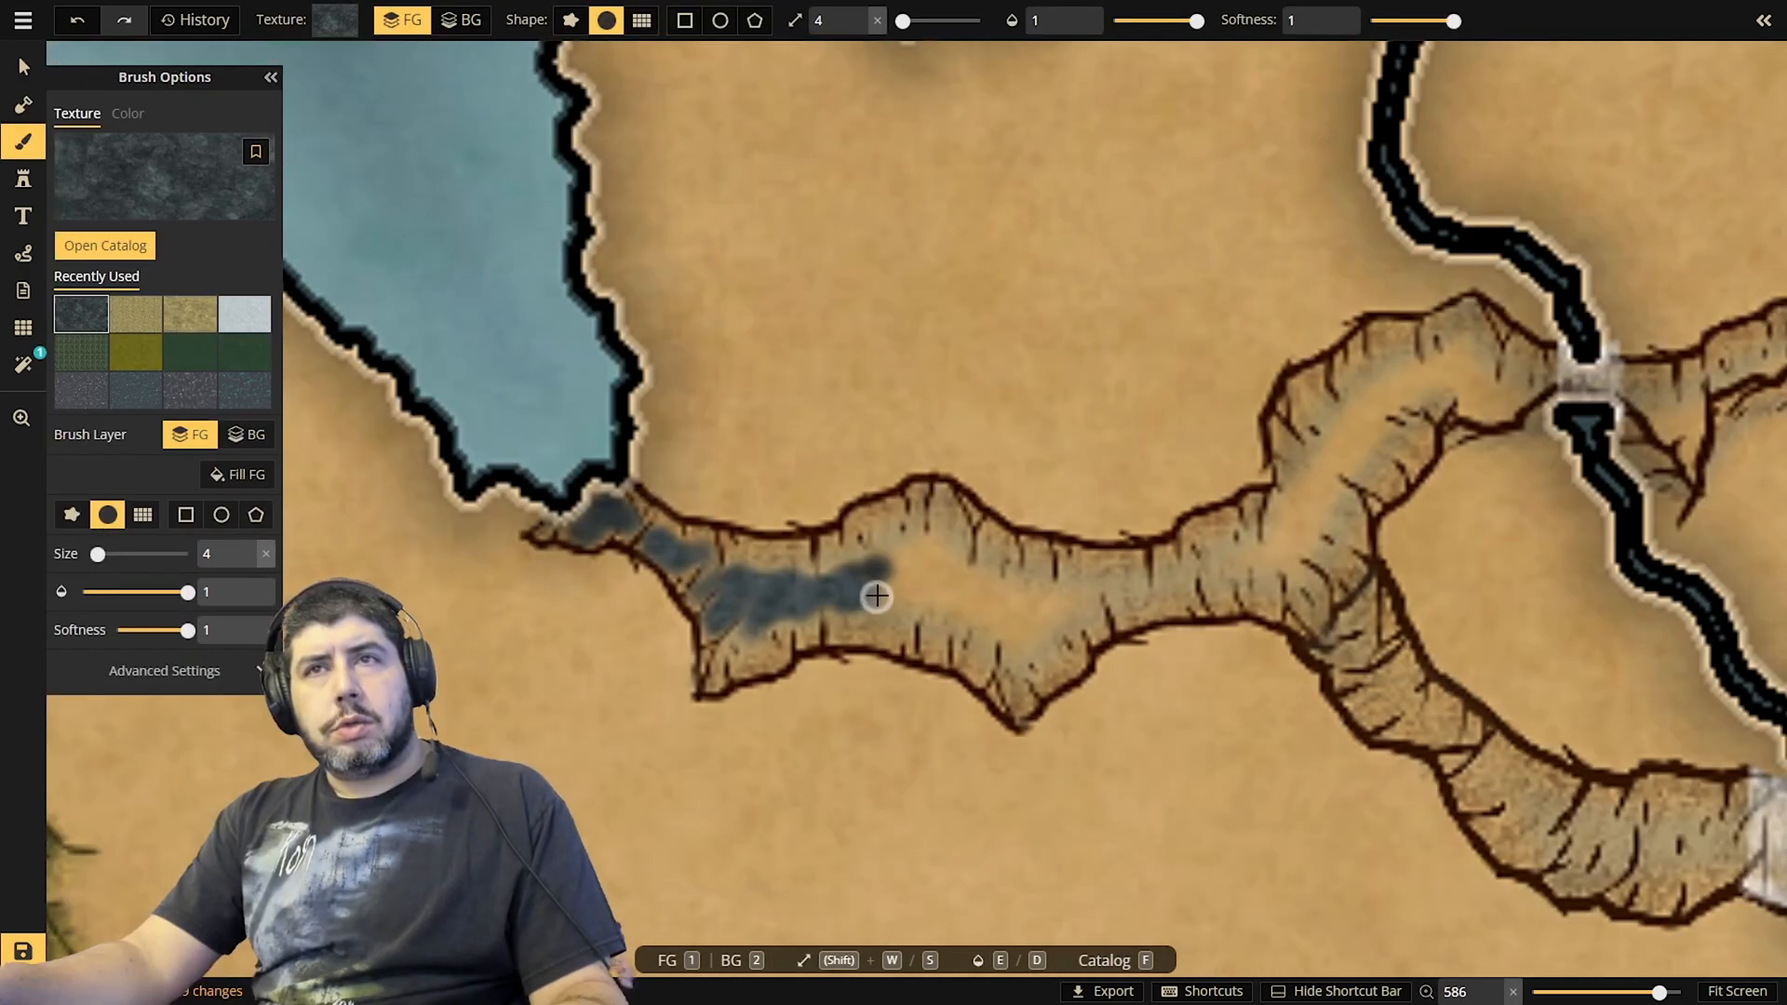
pyautogui.moveTo(891, 602)
pyautogui.mouseDown()
pyautogui.moveTo(943, 602)
pyautogui.moveTo(903, 592)
pyautogui.moveTo(883, 553)
pyautogui.moveTo(941, 559)
pyautogui.moveTo(913, 588)
pyautogui.moveTo(914, 567)
pyautogui.moveTo(938, 592)
pyautogui.moveTo(948, 577)
pyautogui.moveTo(1005, 593)
pyautogui.moveTo(937, 616)
pyautogui.moveTo(1018, 643)
pyautogui.moveTo(1053, 633)
pyautogui.moveTo(949, 587)
pyautogui.moveTo(1065, 602)
pyautogui.mouseUp()
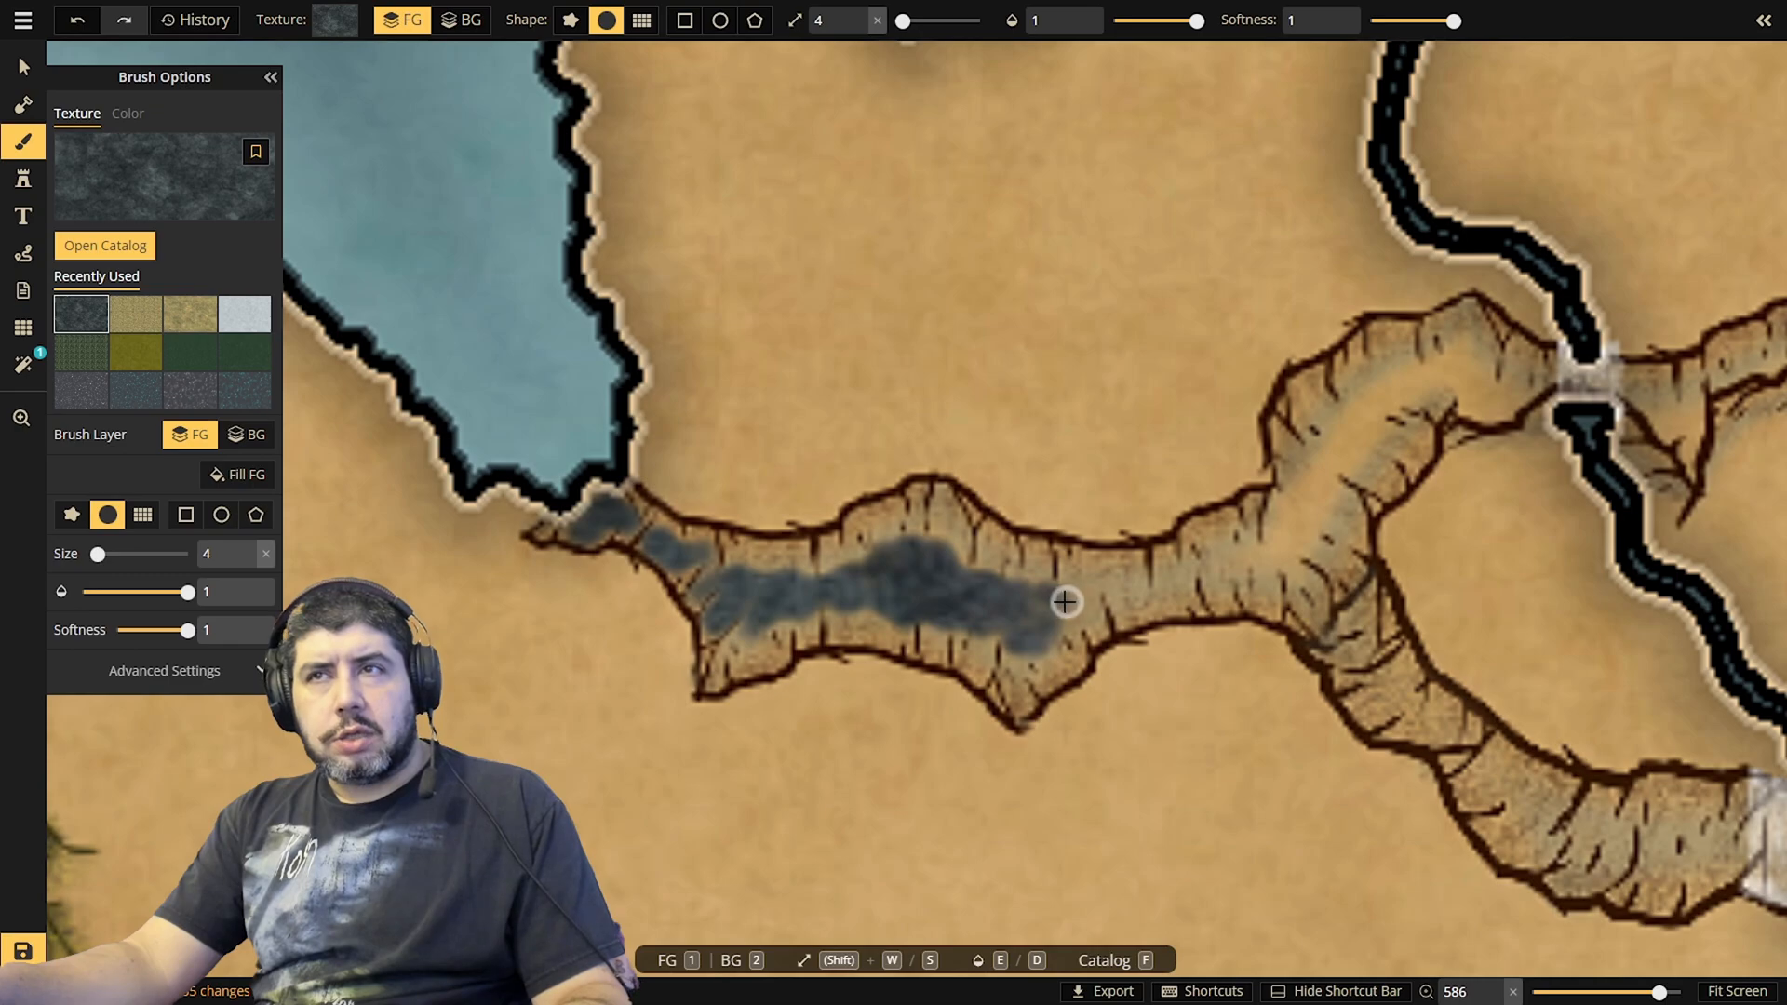
pyautogui.scroll(-5, 995, 481)
pyautogui.scroll(-2, 995, 481)
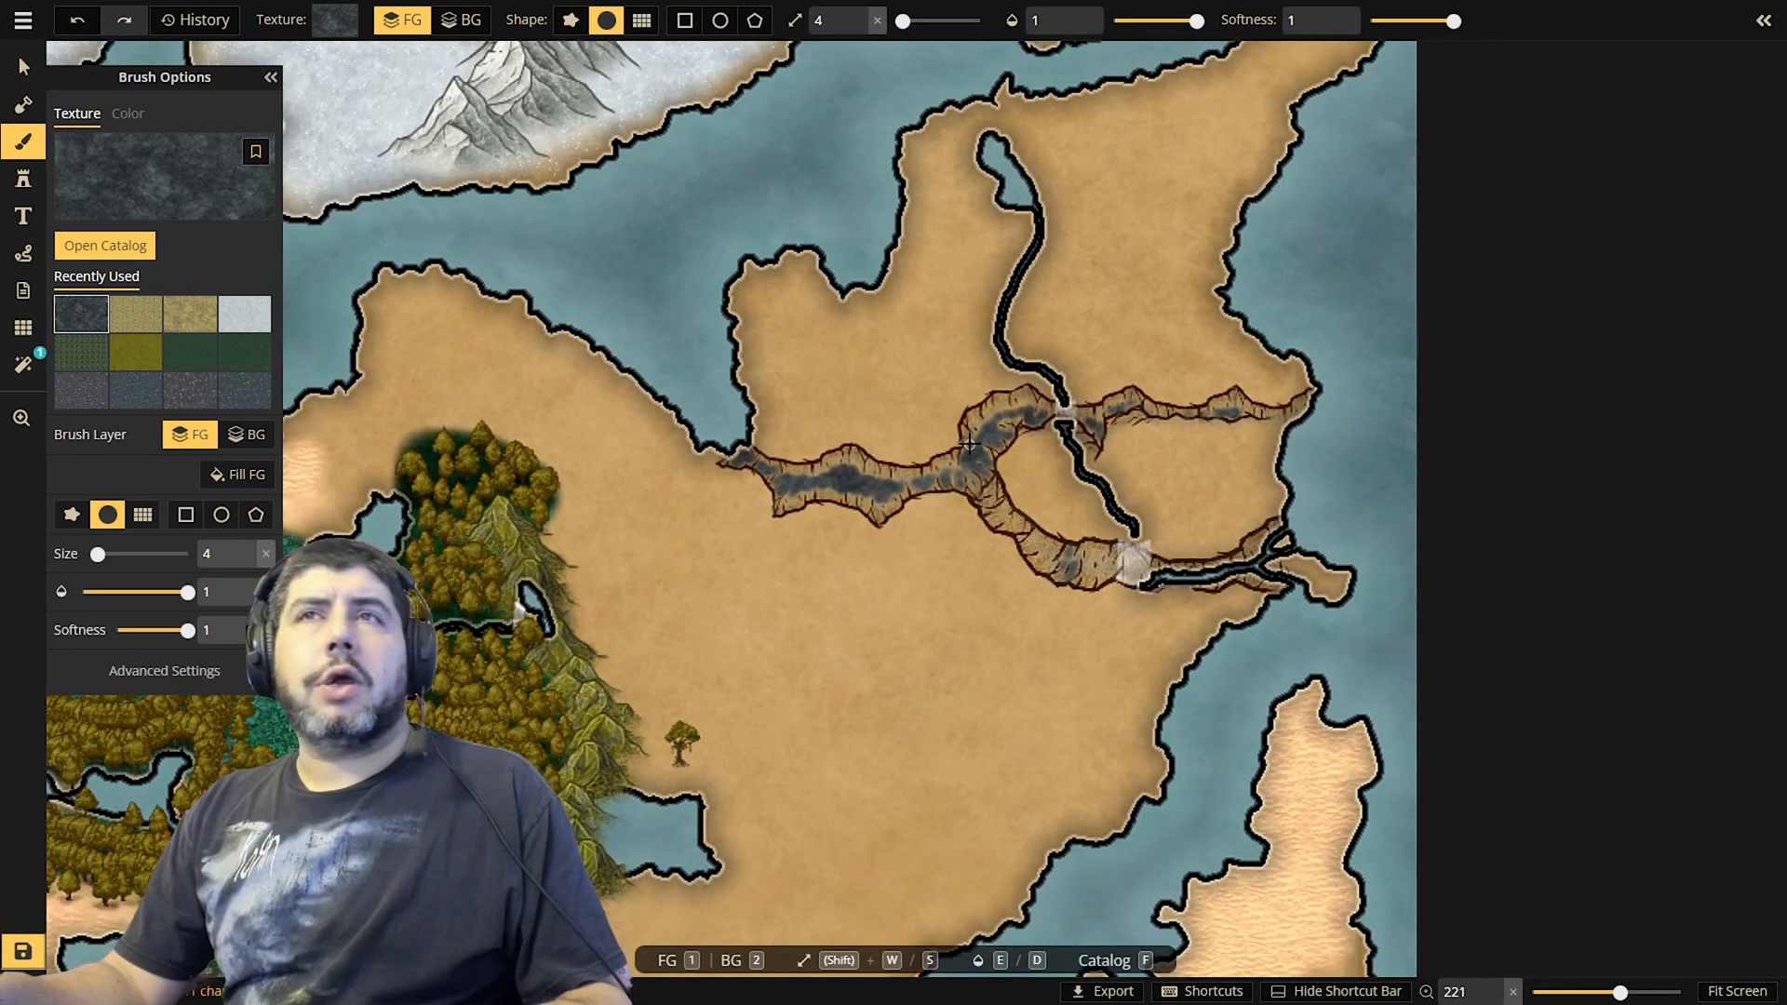
# Paint the dark rock texture along the southern cliff branch down to the large waterfall
pyautogui.scroll(4, 971, 445)
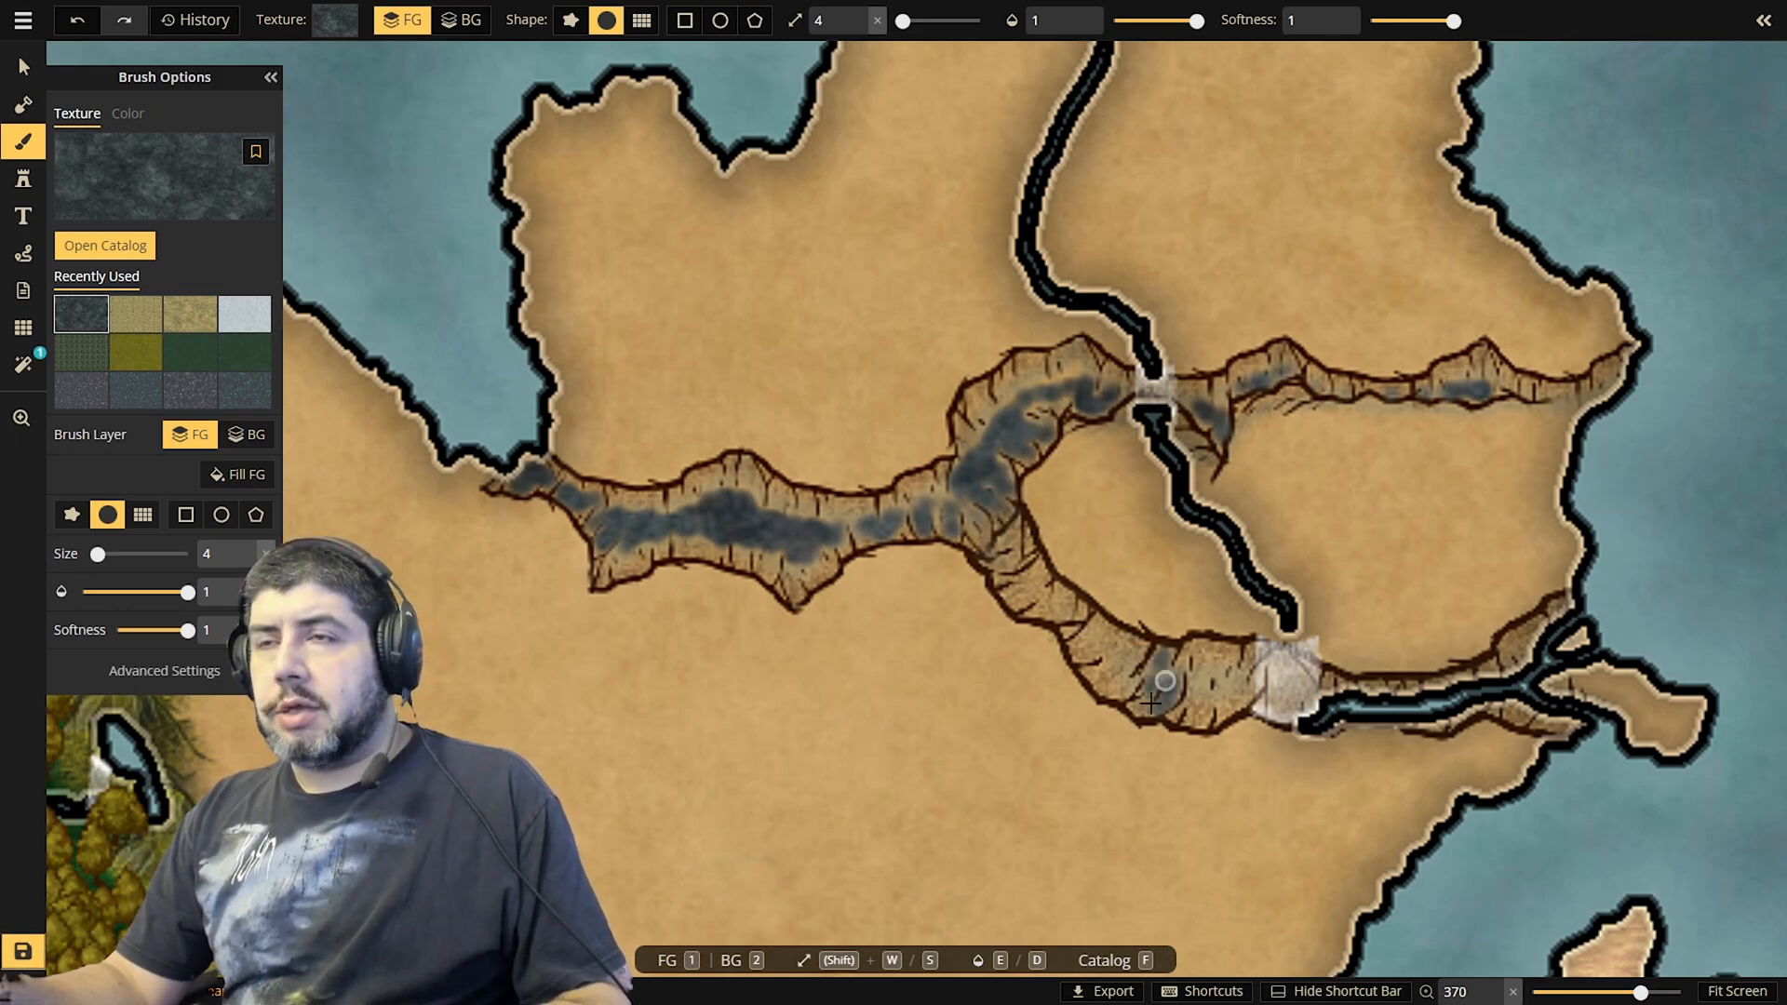
pyautogui.scroll(1, 1114, 644)
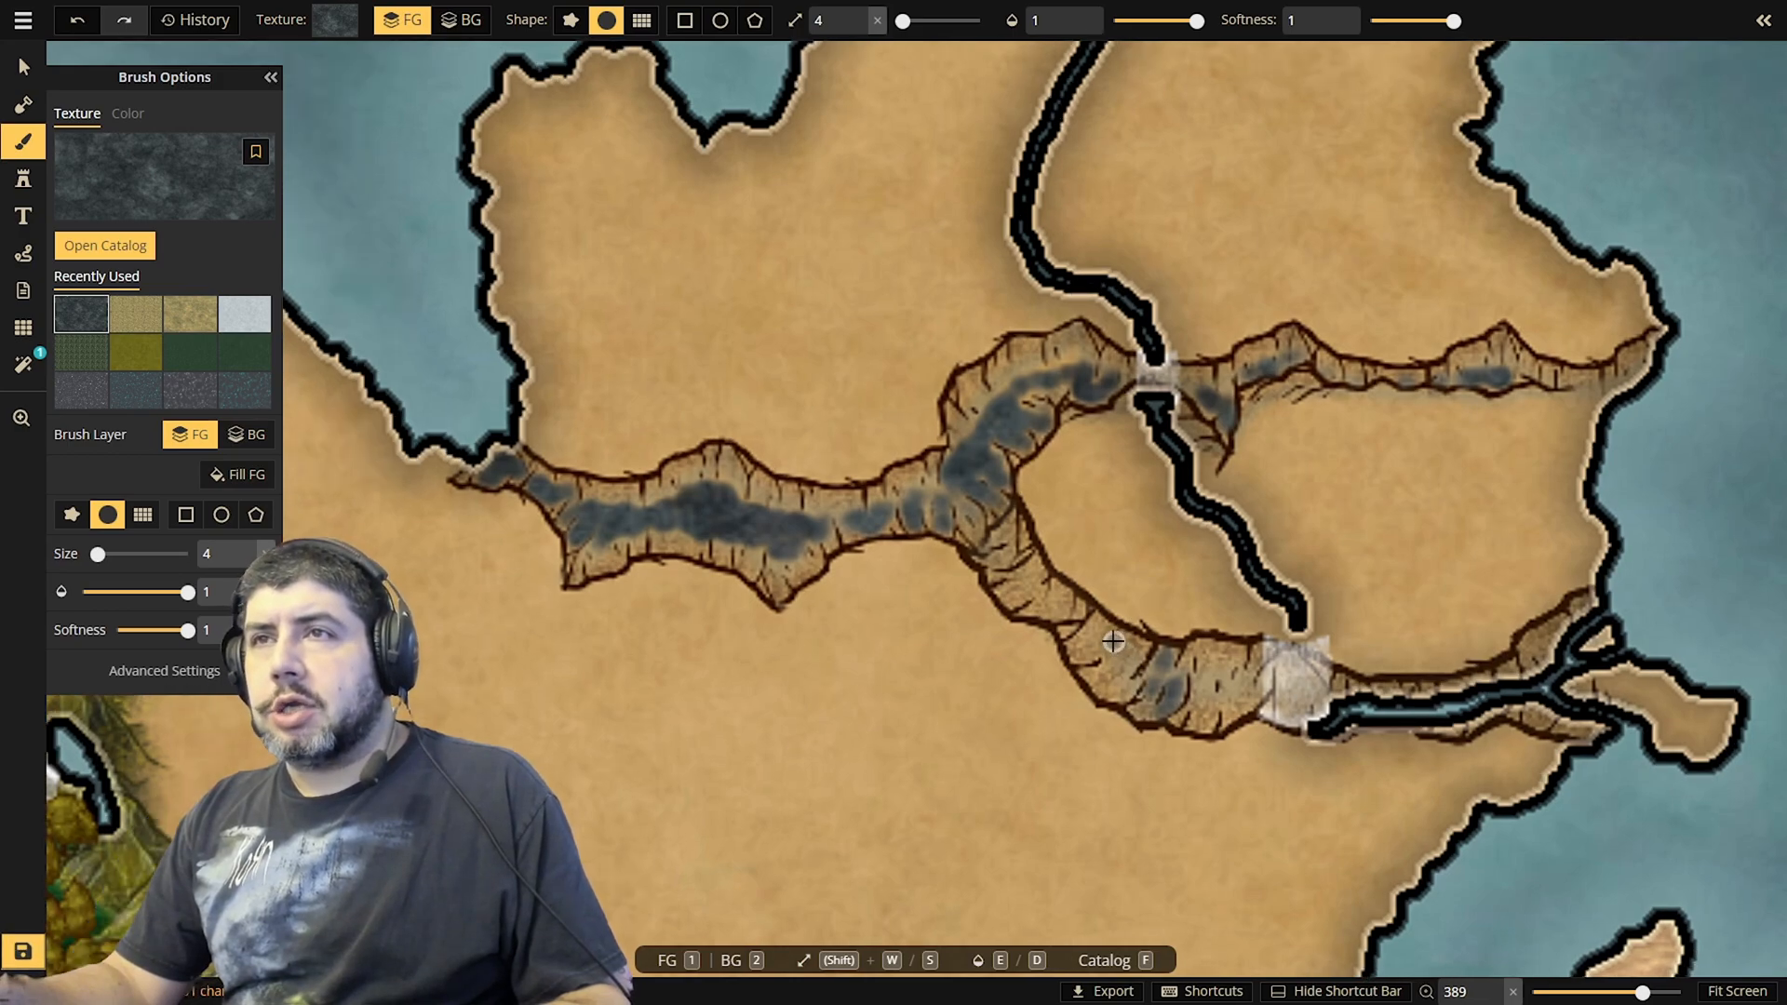
pyautogui.scroll(-1, 1115, 642)
pyautogui.scroll(-1, 1070, 643)
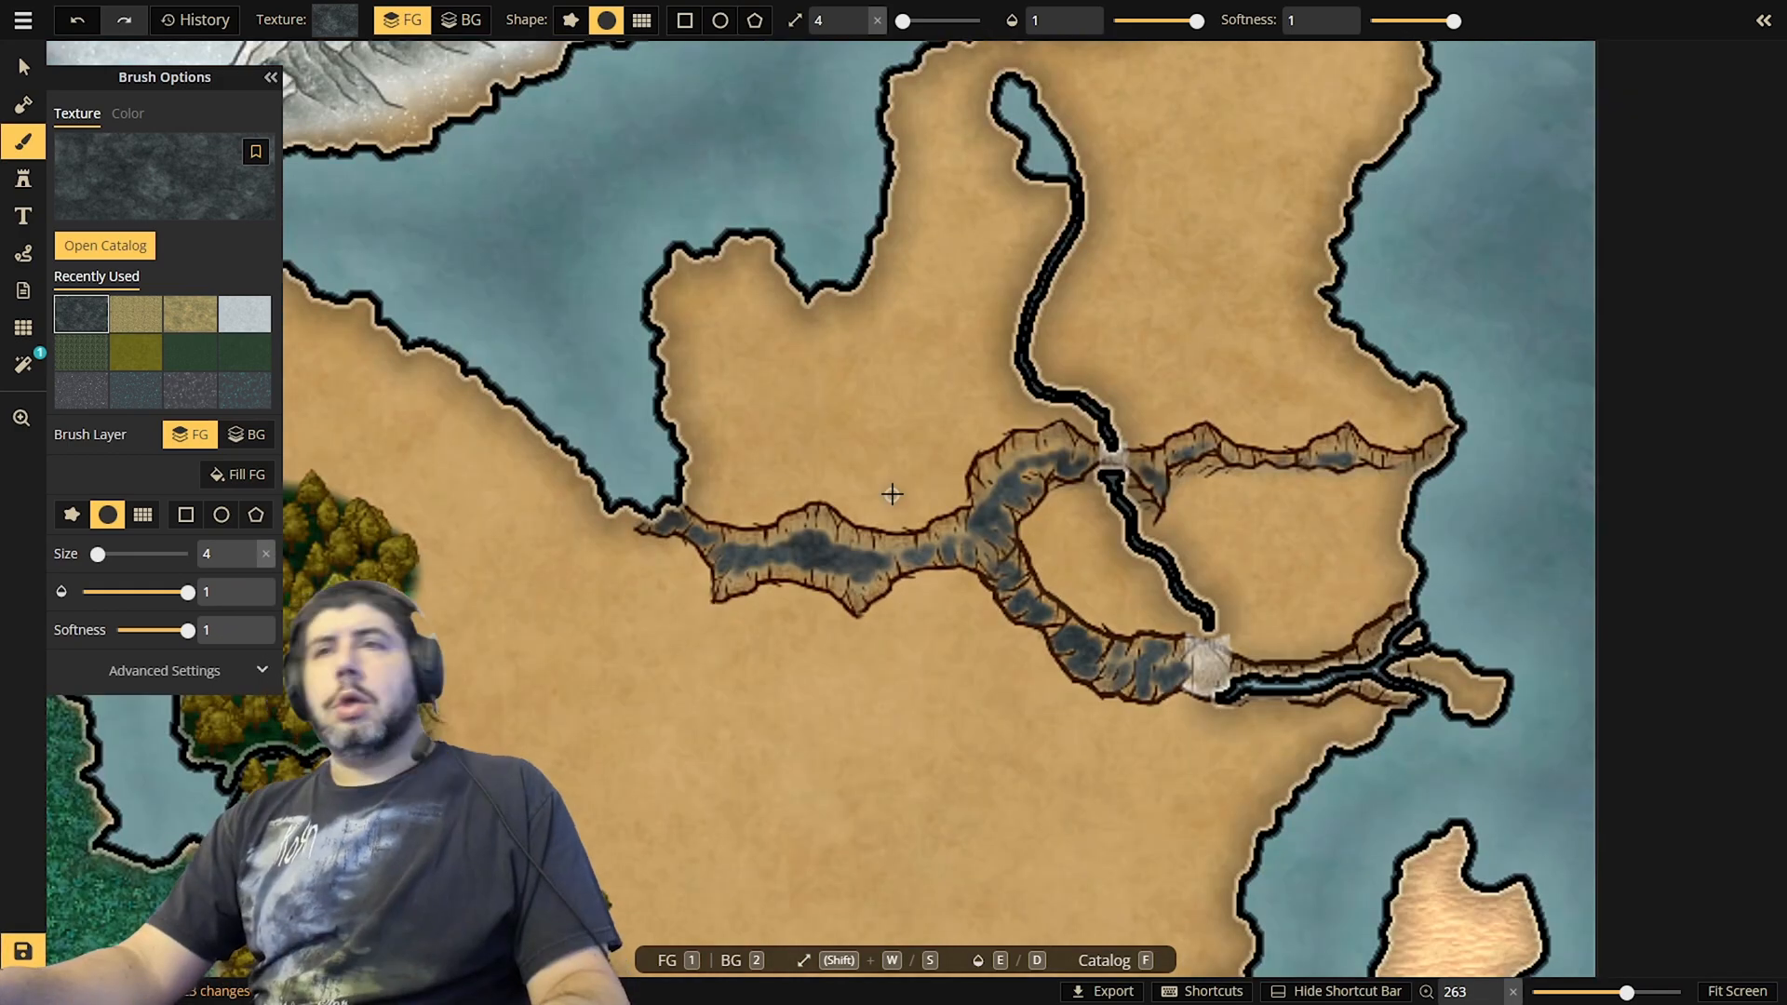
# Paint green grass texture over the land enclosed by the northern and southern cliff branches, on both sides of the river
pyautogui.scroll(4, 1041, 537)
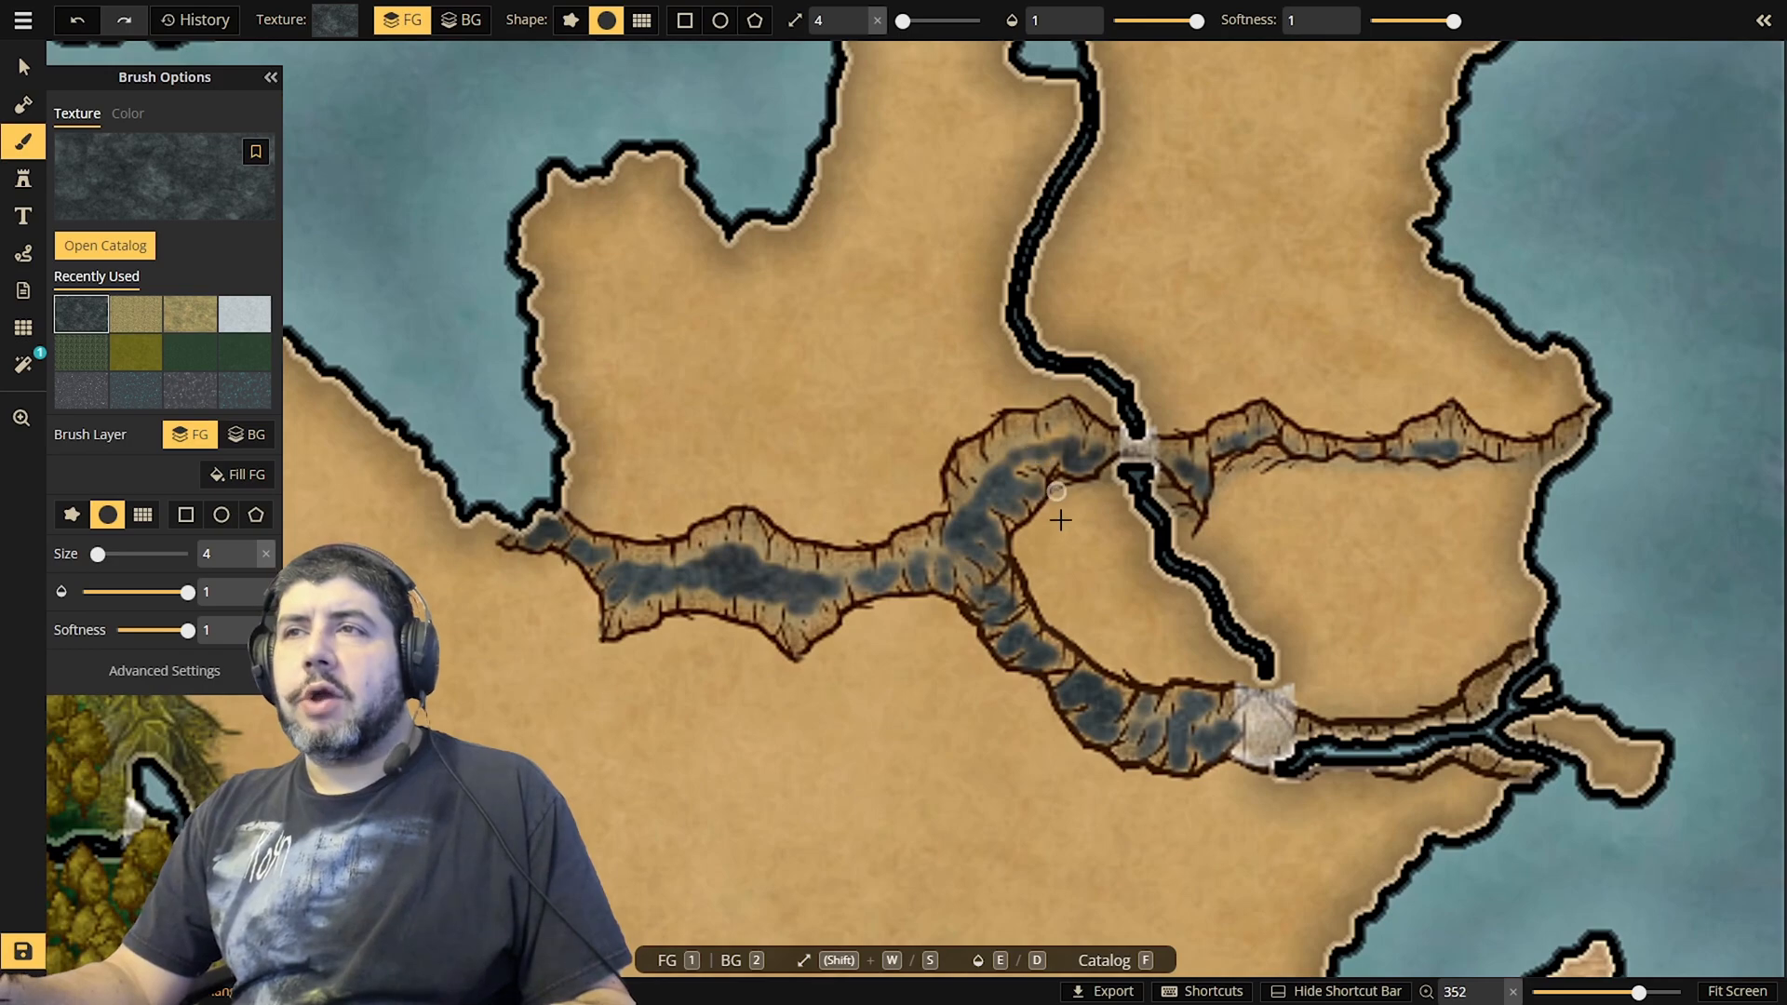
pyautogui.scroll(1, 987, 515)
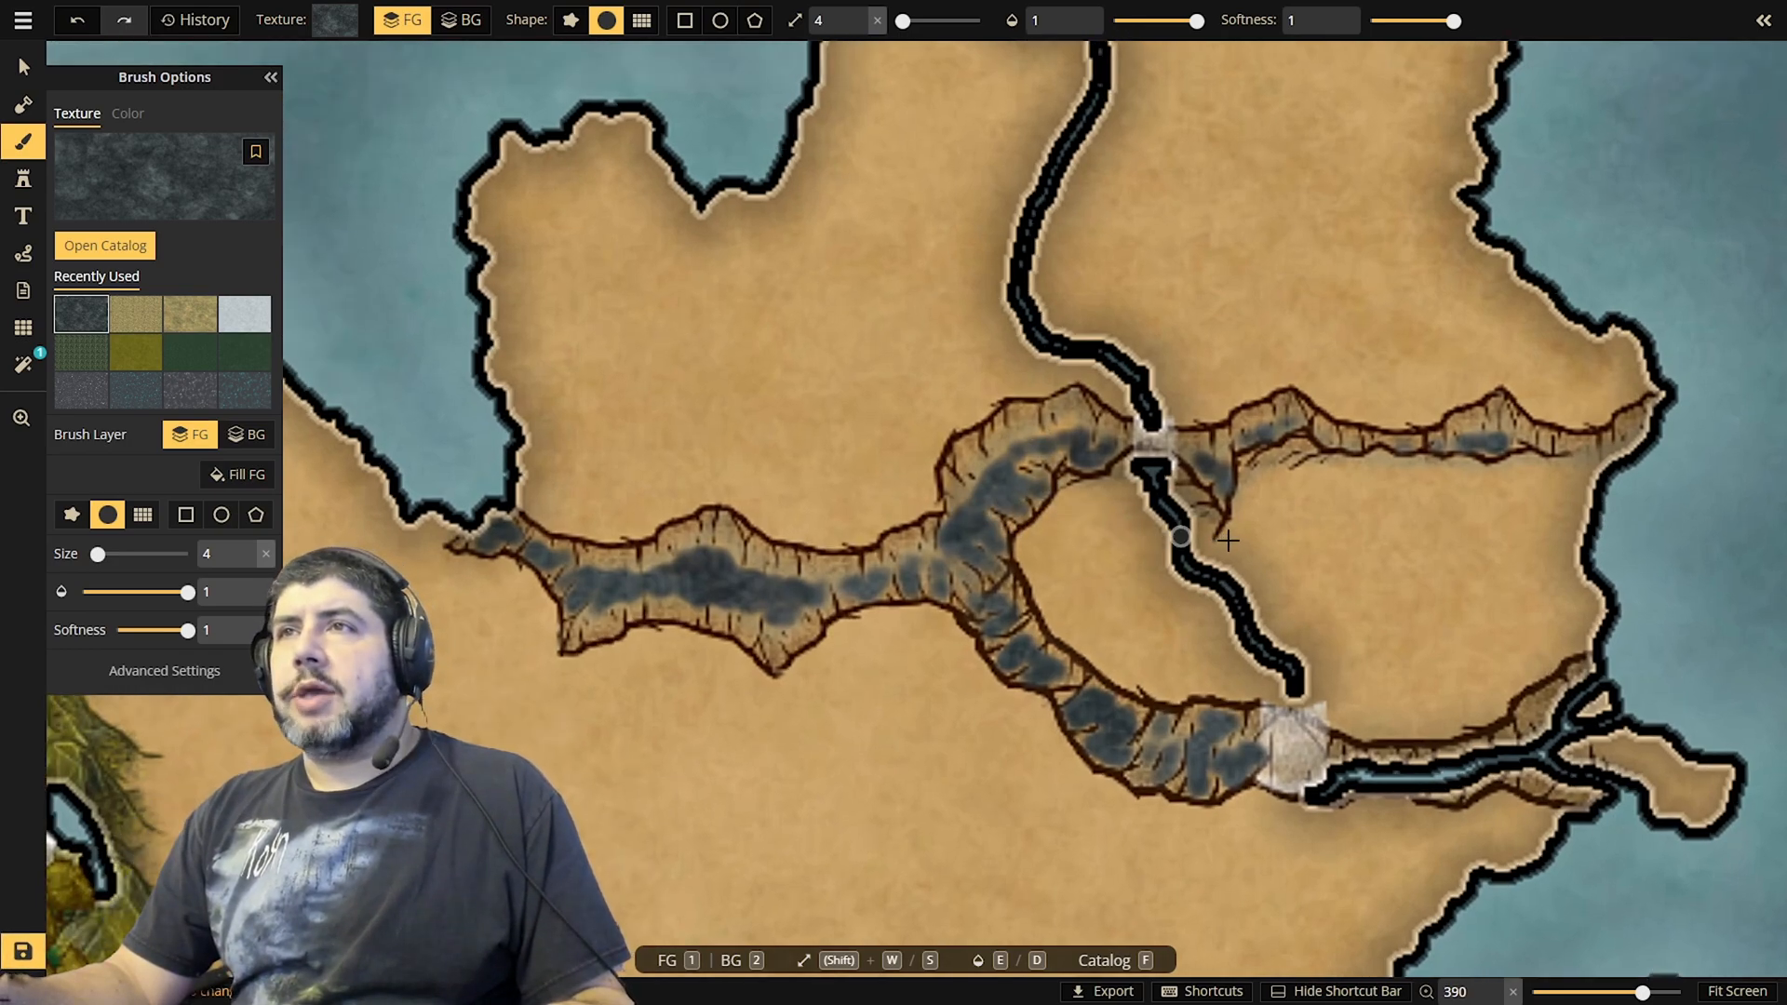
pyautogui.click(22, 420)
pyautogui.moveTo(1192, 538); pyautogui.dragTo(1395, 547)
pyautogui.moveTo(1345, 635); pyautogui.dragTo(1139, 581)
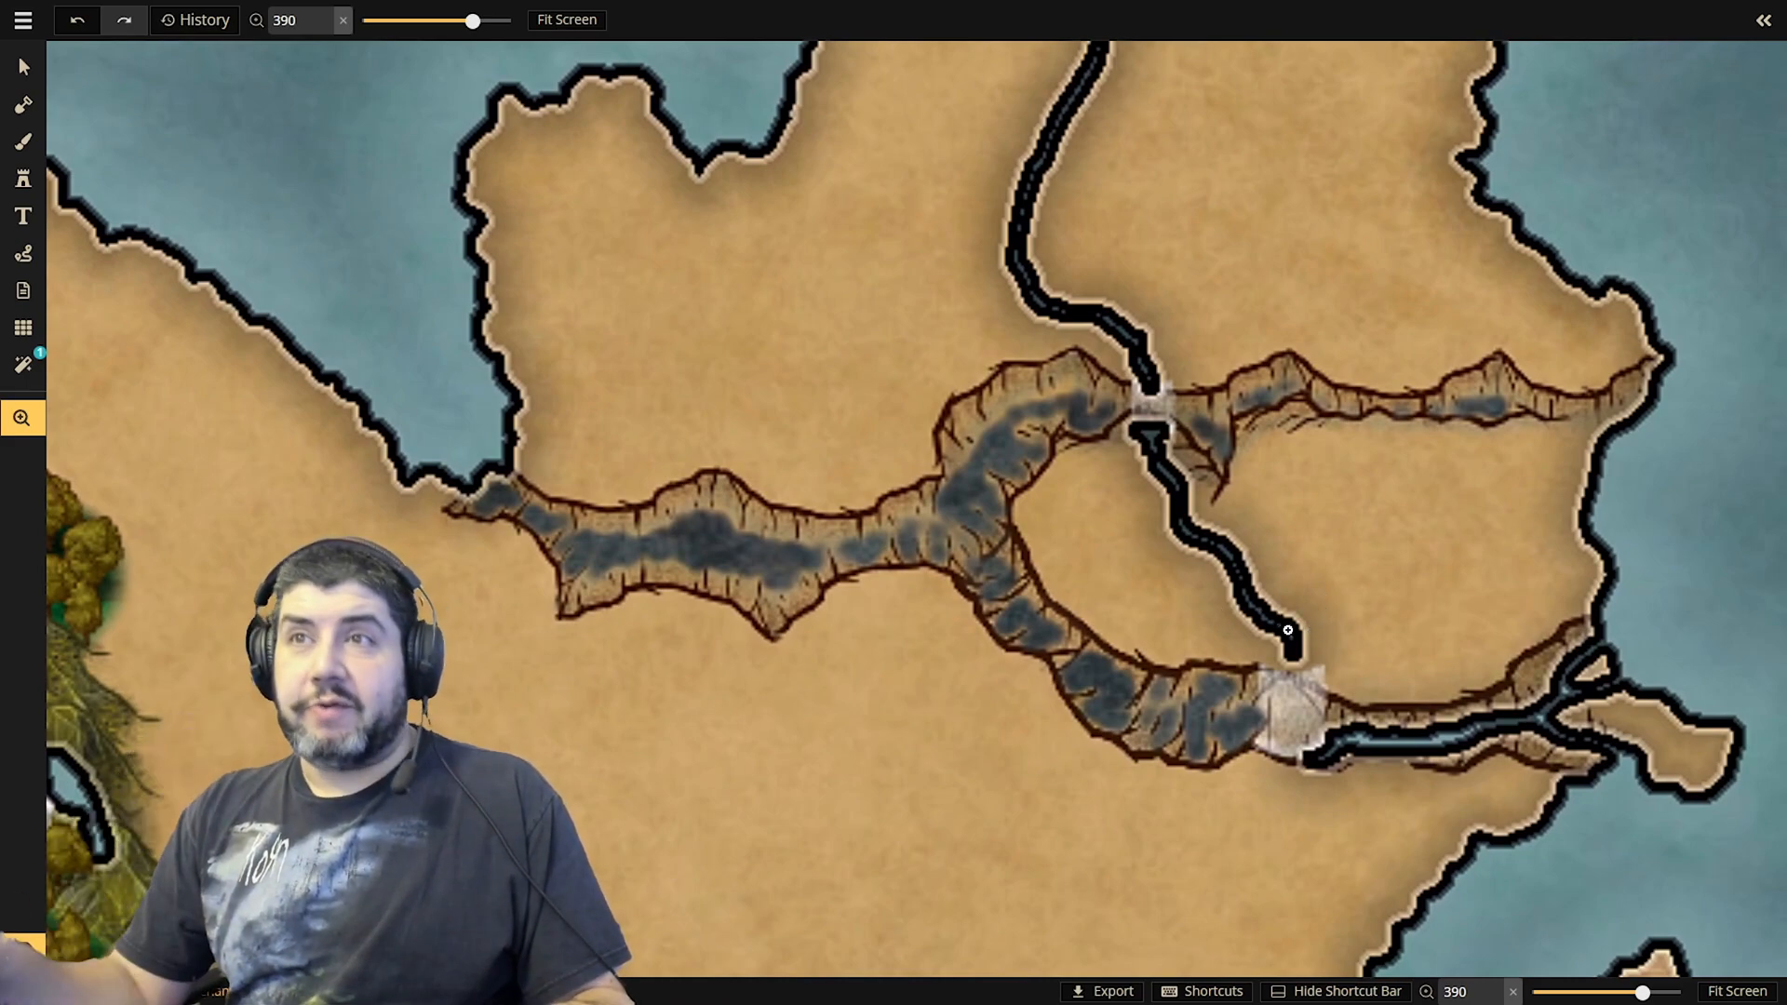
pyautogui.moveTo(1108, 472); pyautogui.dragTo(1199, 582)
pyautogui.scroll(-4, 1199, 582)
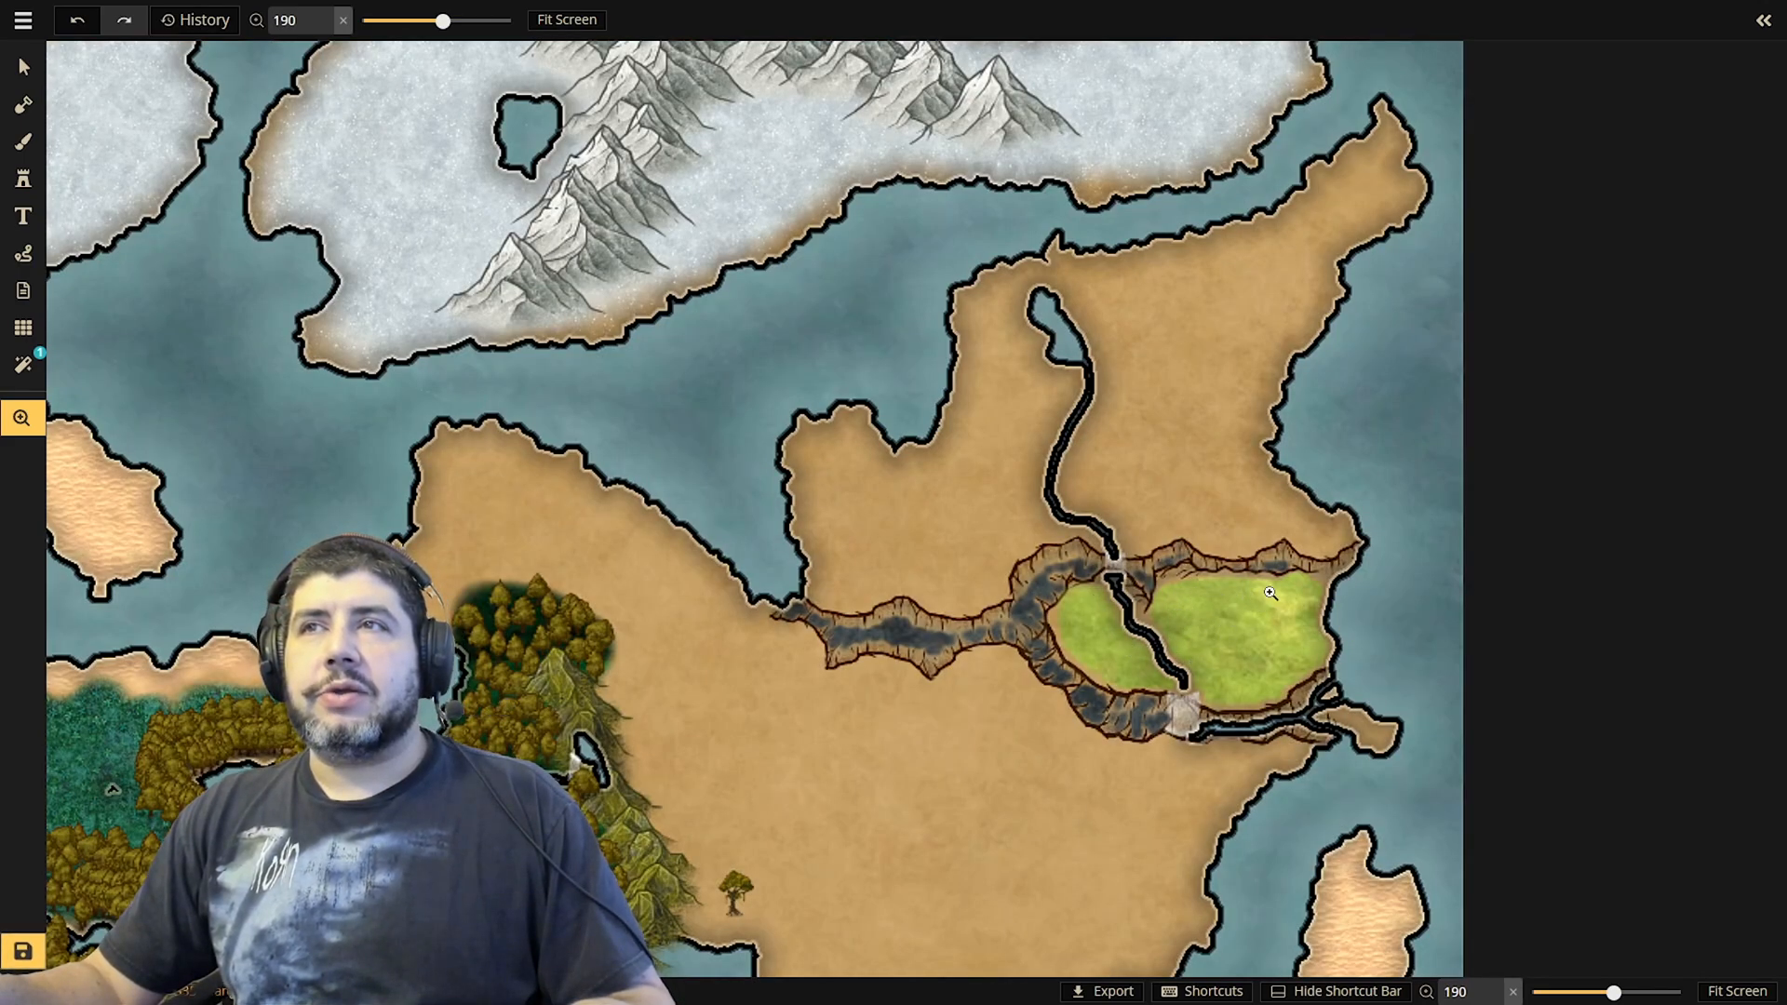
# Scatter random pine tree stamps at size 15 across the grassland enclosed by the cliffs
pyautogui.scroll(1, 1232, 646)
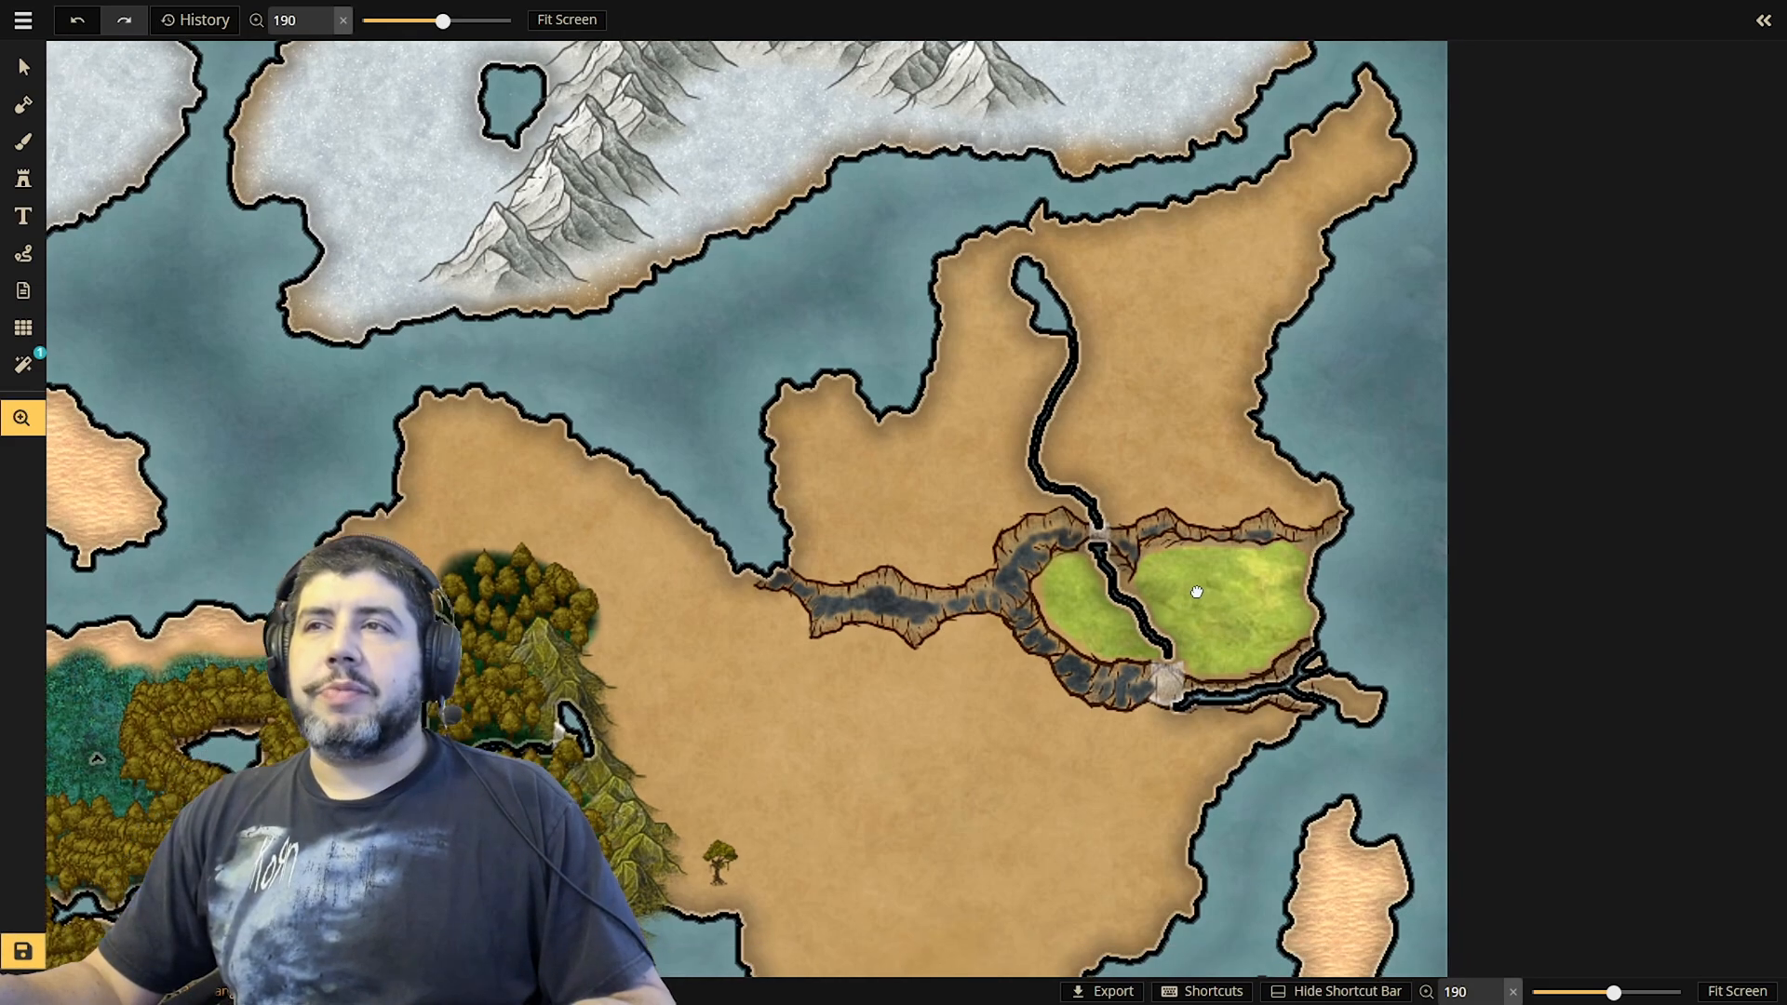
pyautogui.scroll(2, 1193, 597)
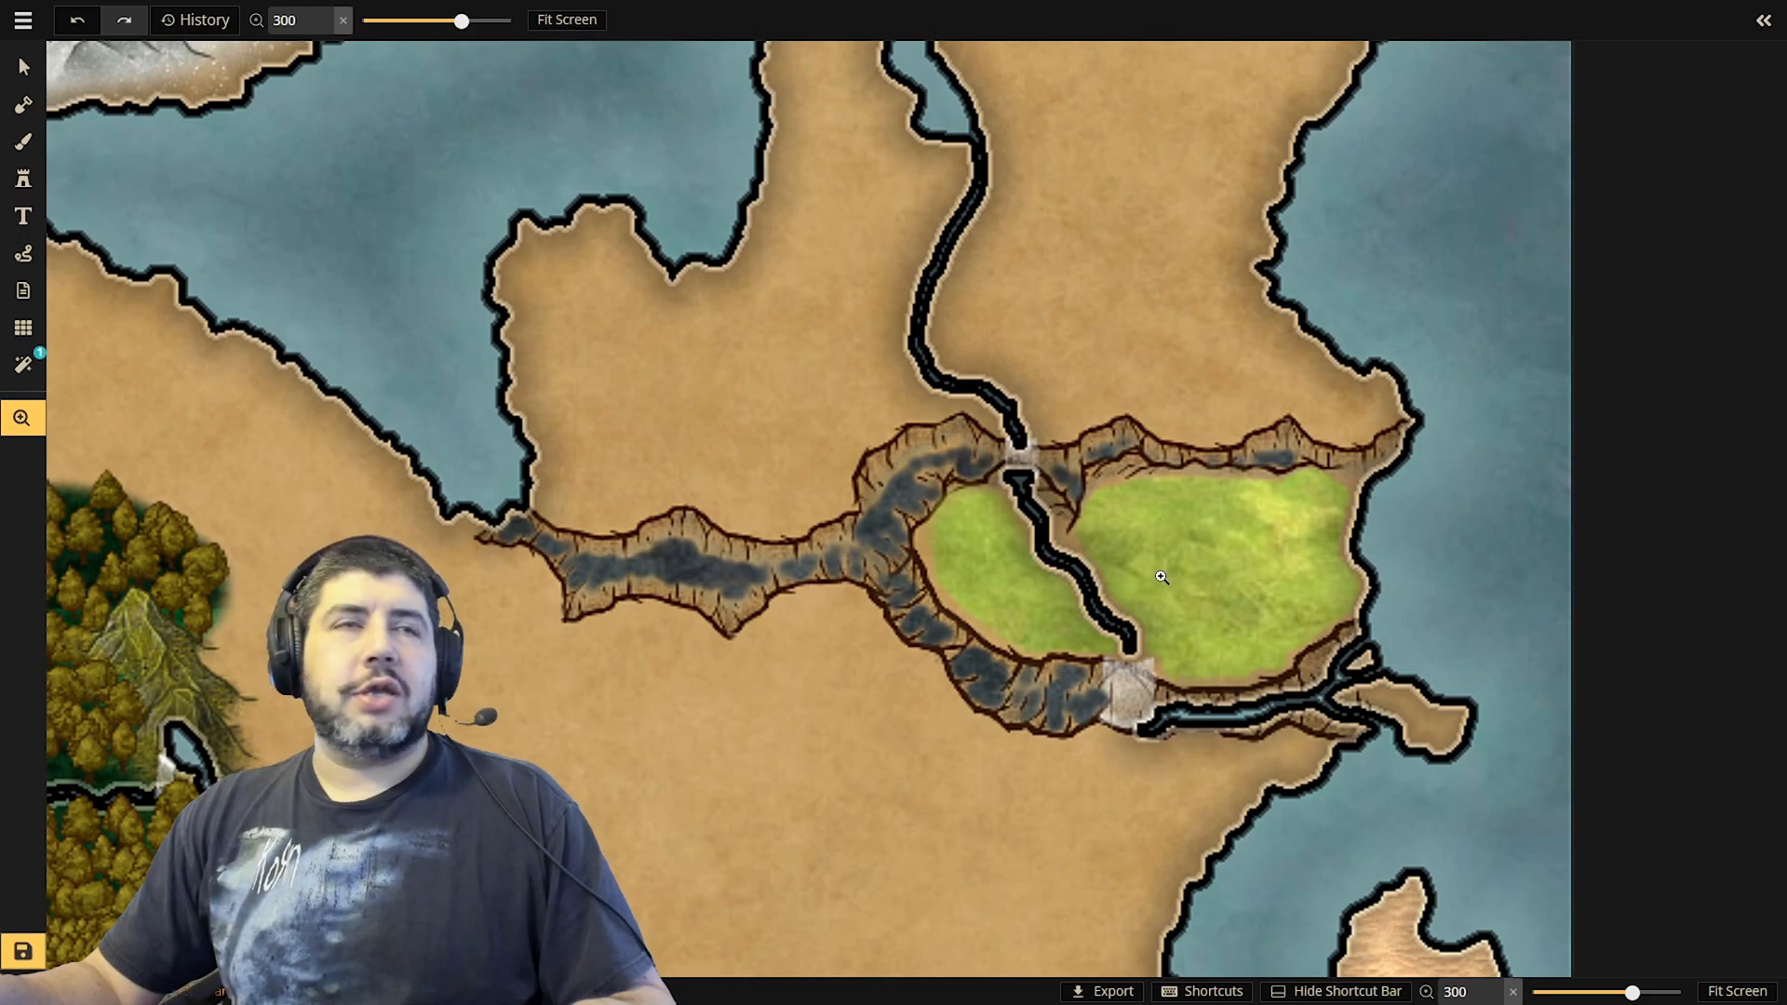
pyautogui.scroll(1, 1160, 568)
pyautogui.scroll(-3, 1053, 491)
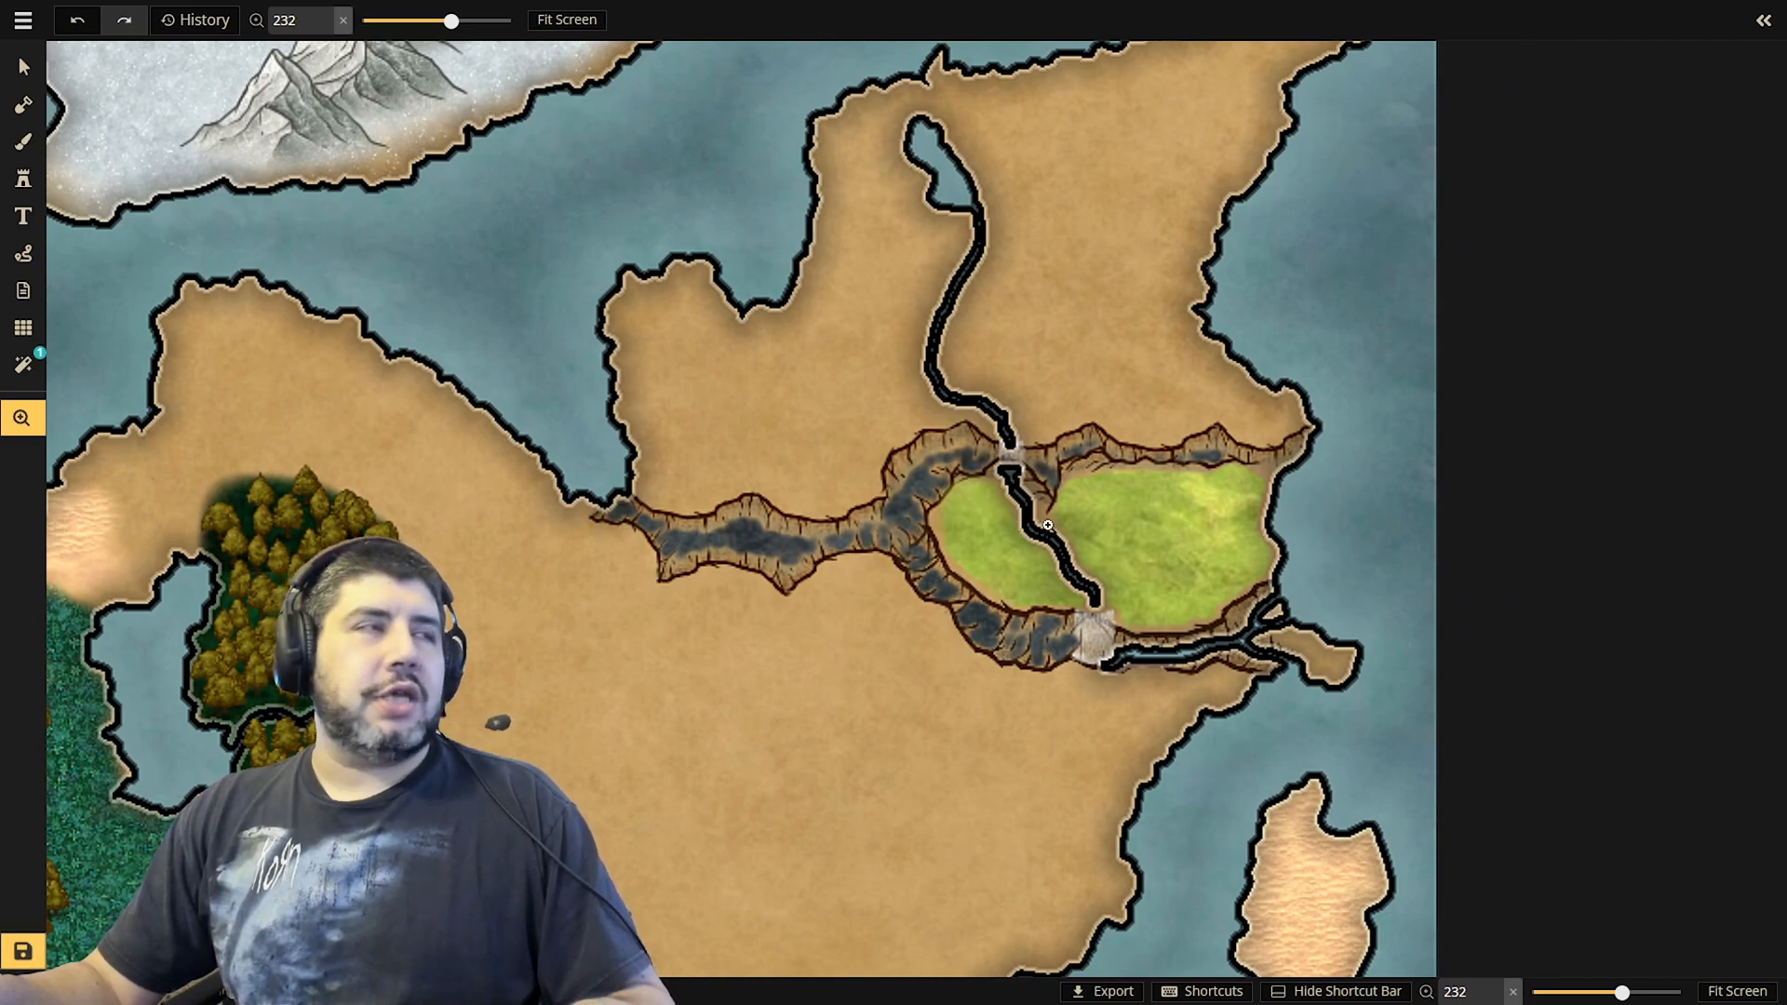
pyautogui.press('s')
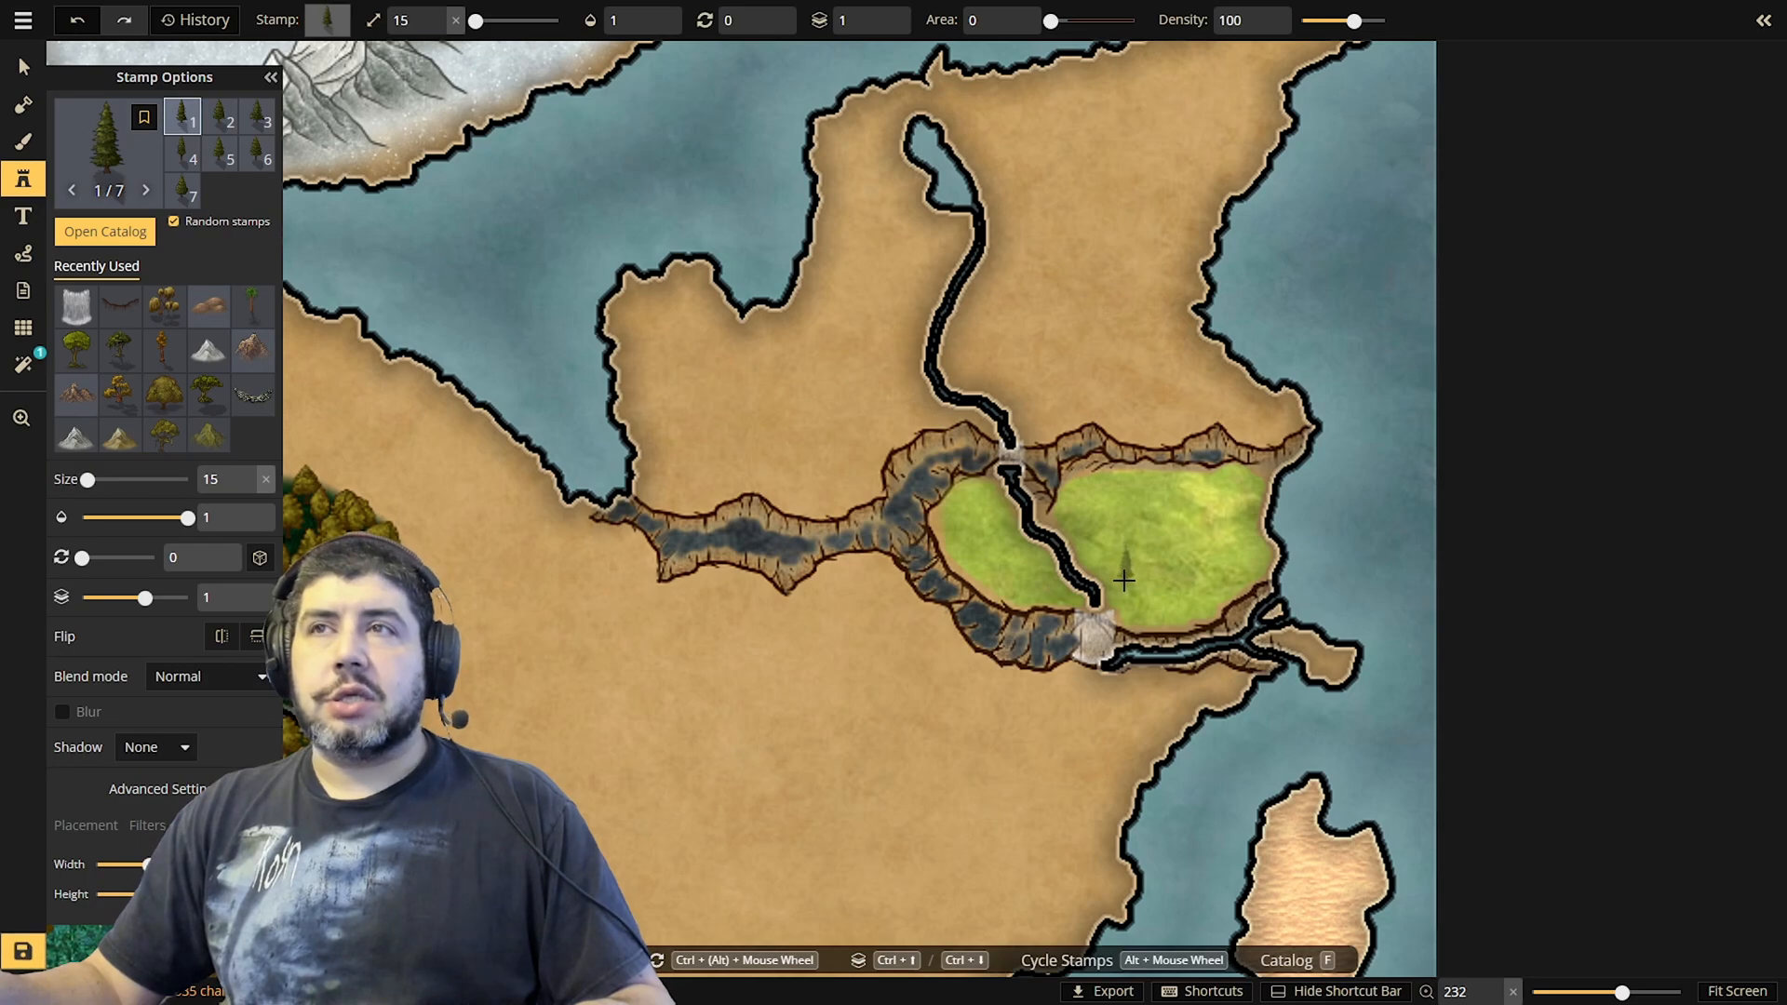
pyautogui.click(1125, 580)
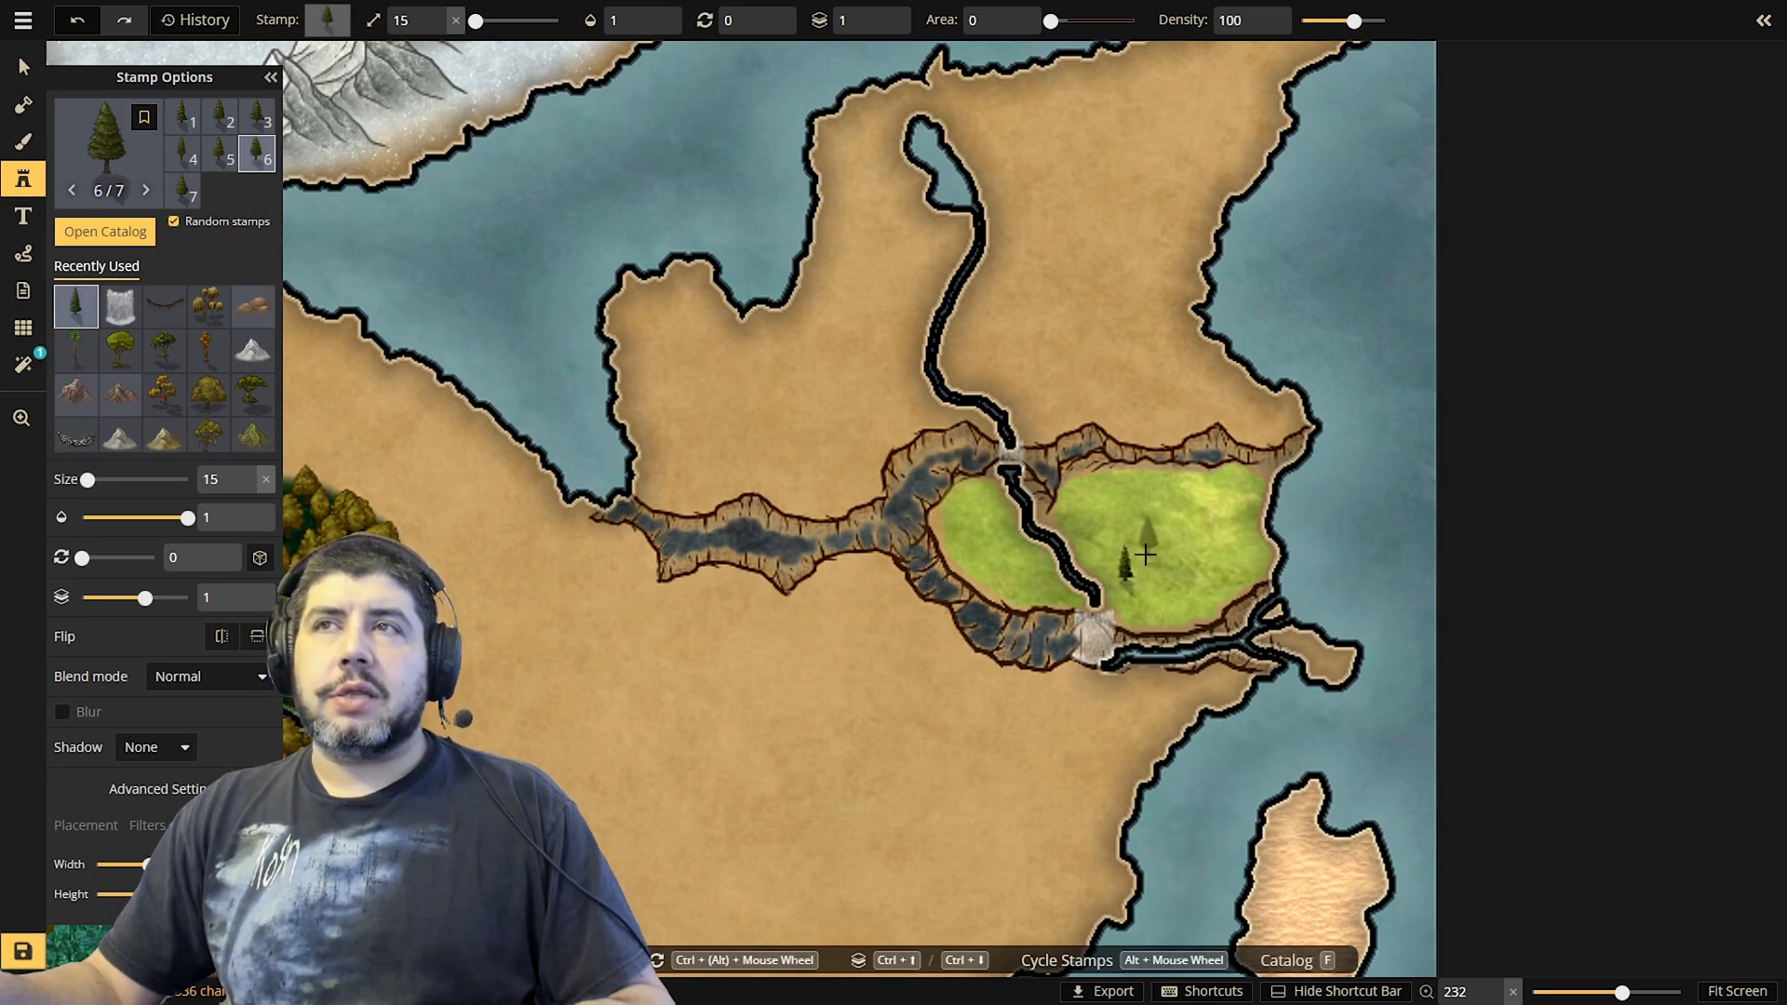
pyautogui.click(1145, 555)
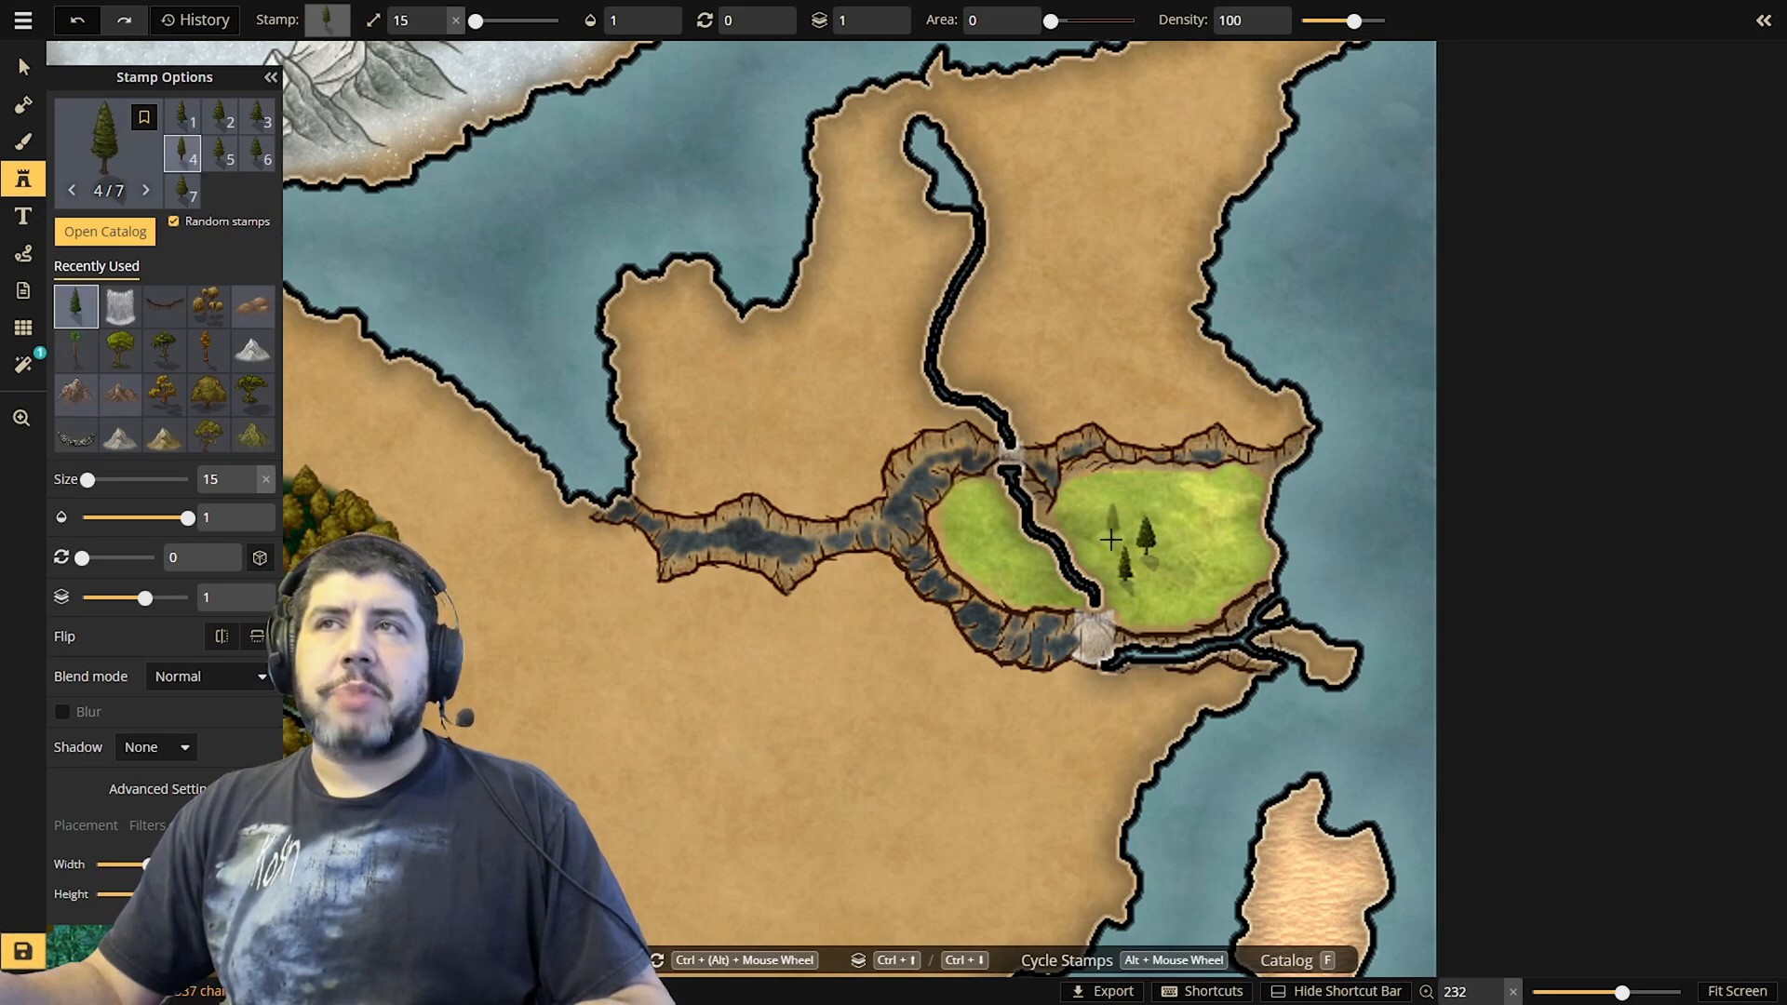
pyautogui.click(1111, 539)
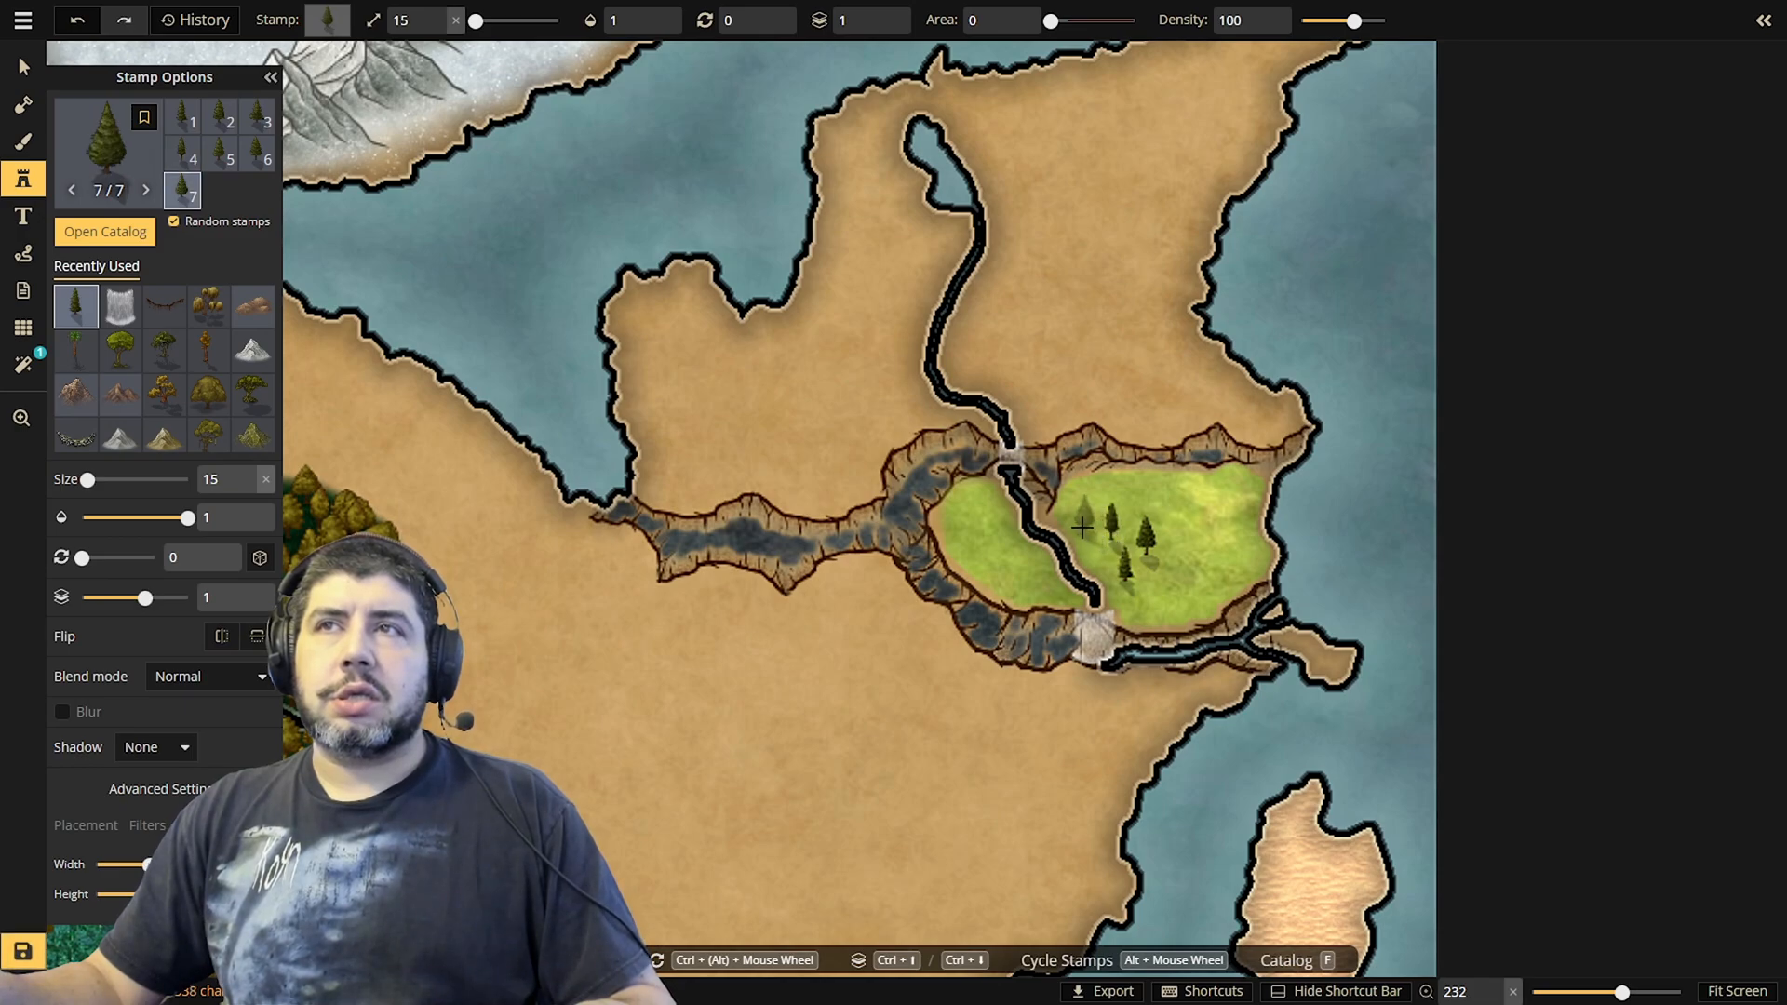
pyautogui.click(1079, 523)
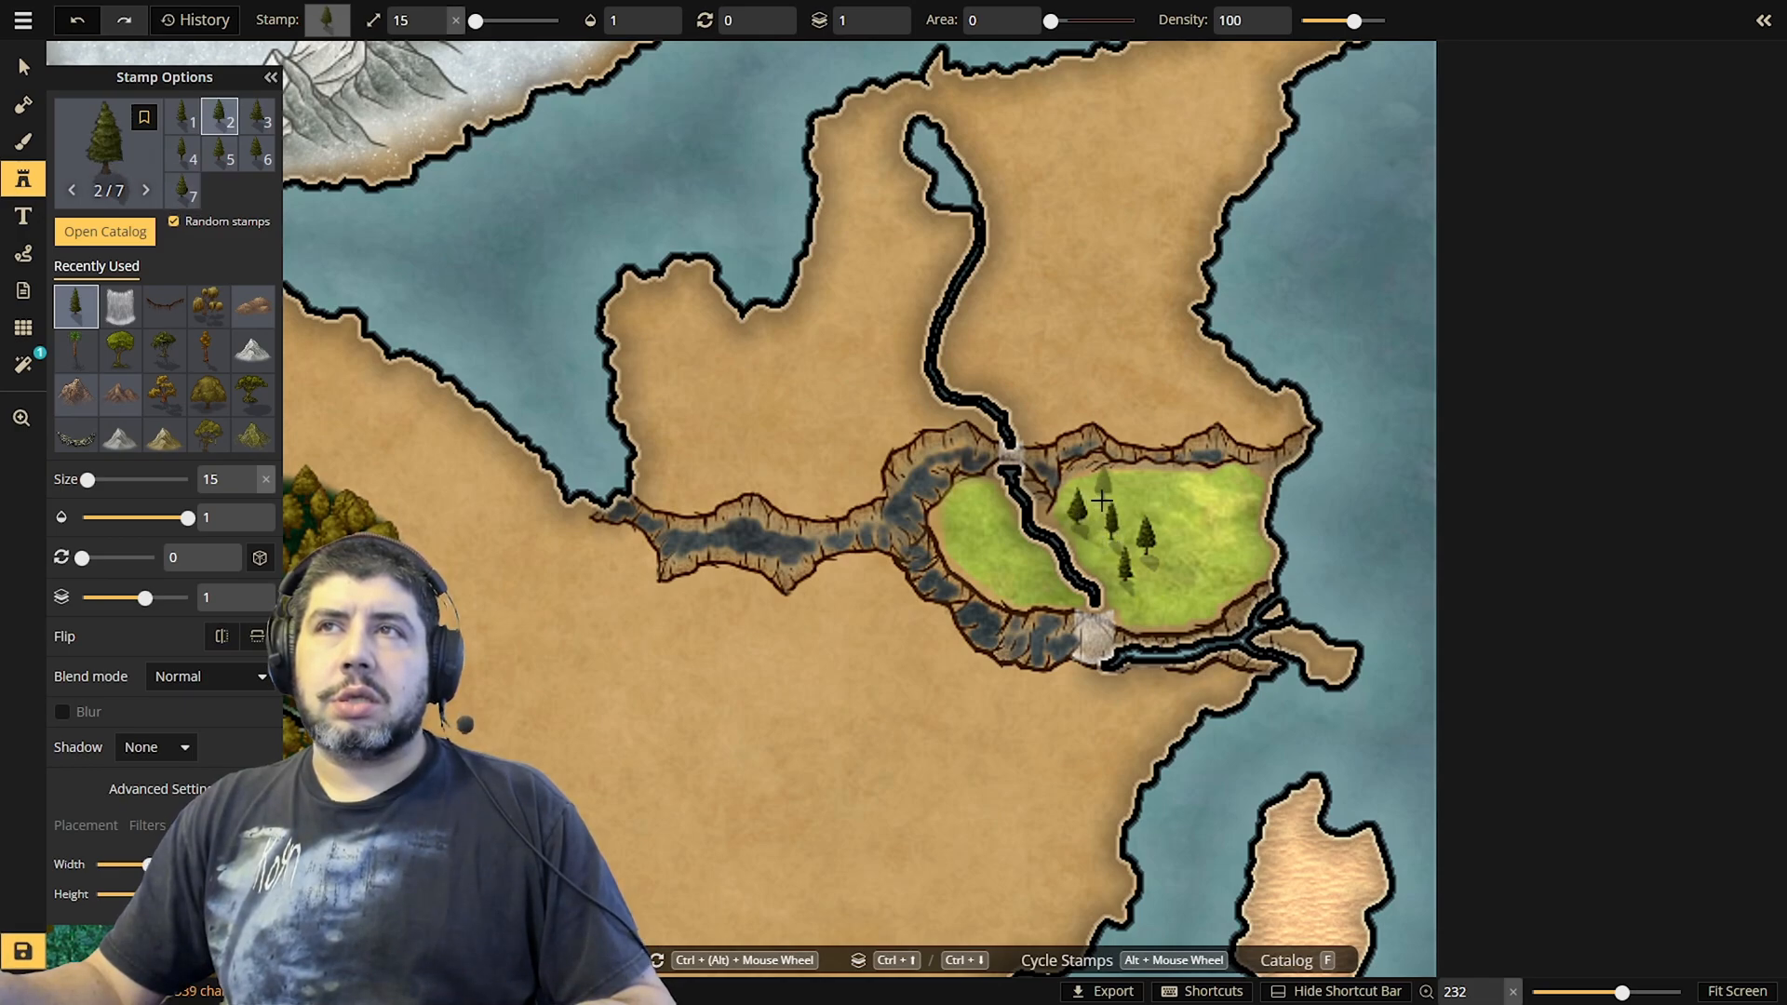
pyautogui.click(1102, 501)
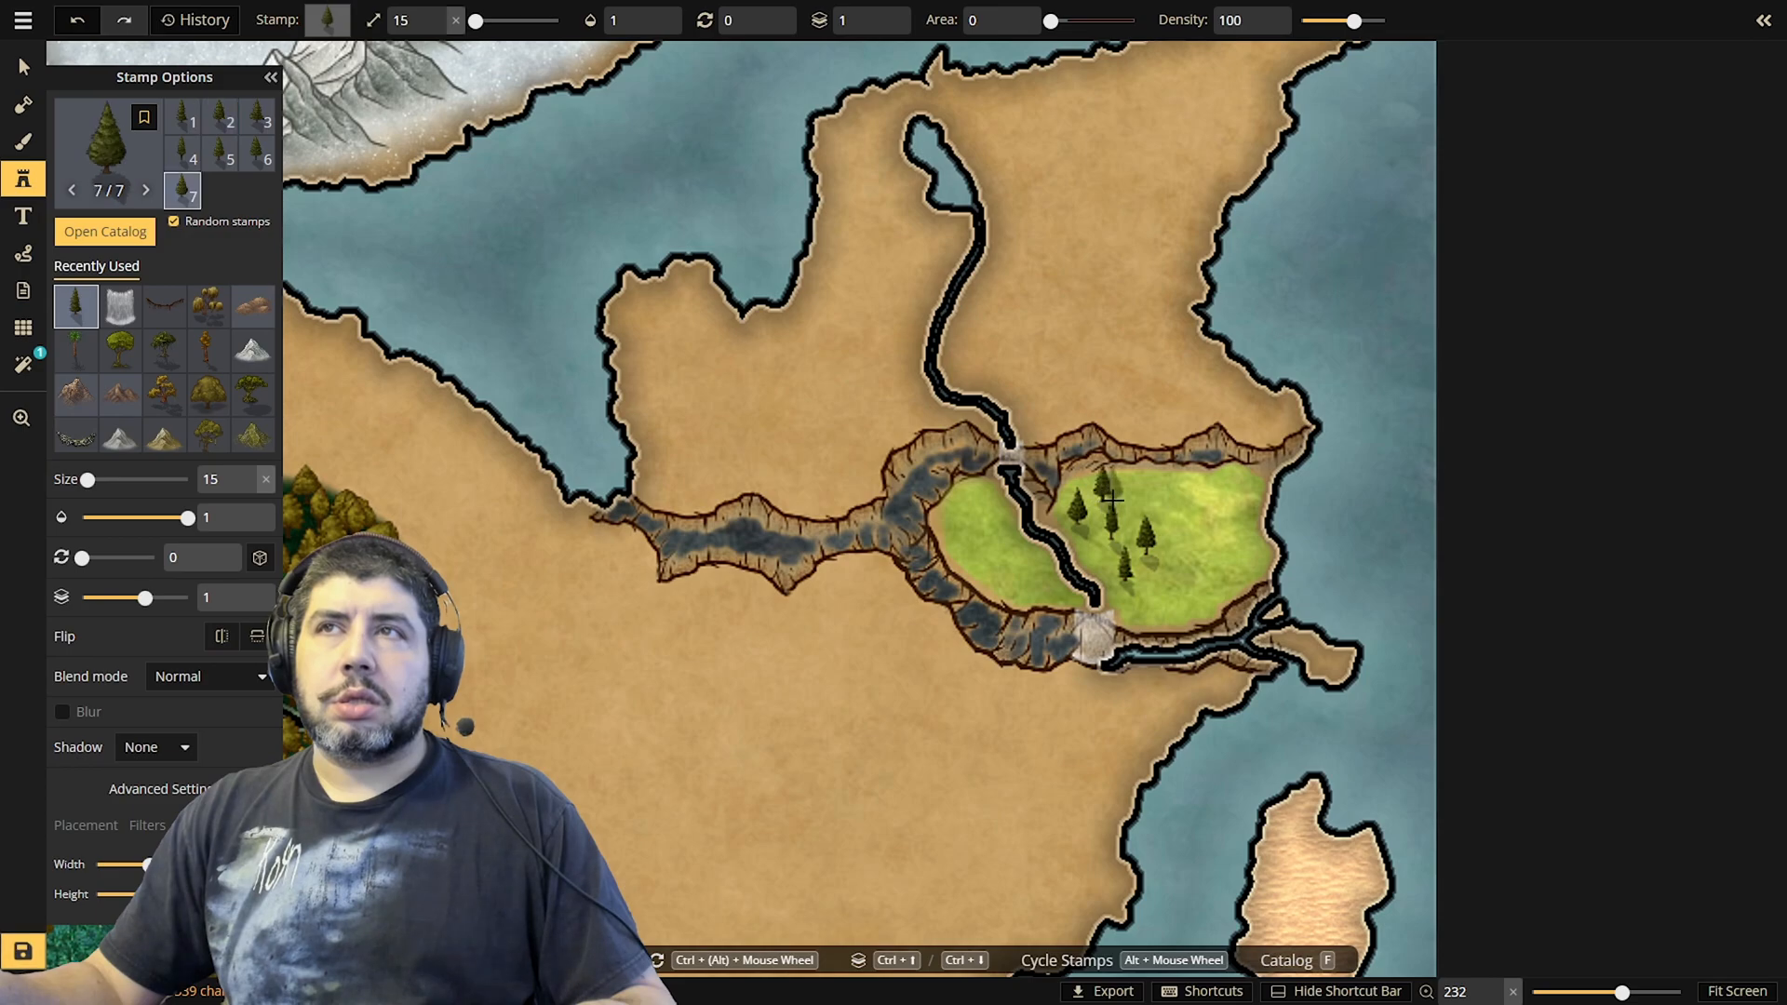
pyautogui.click(1113, 500)
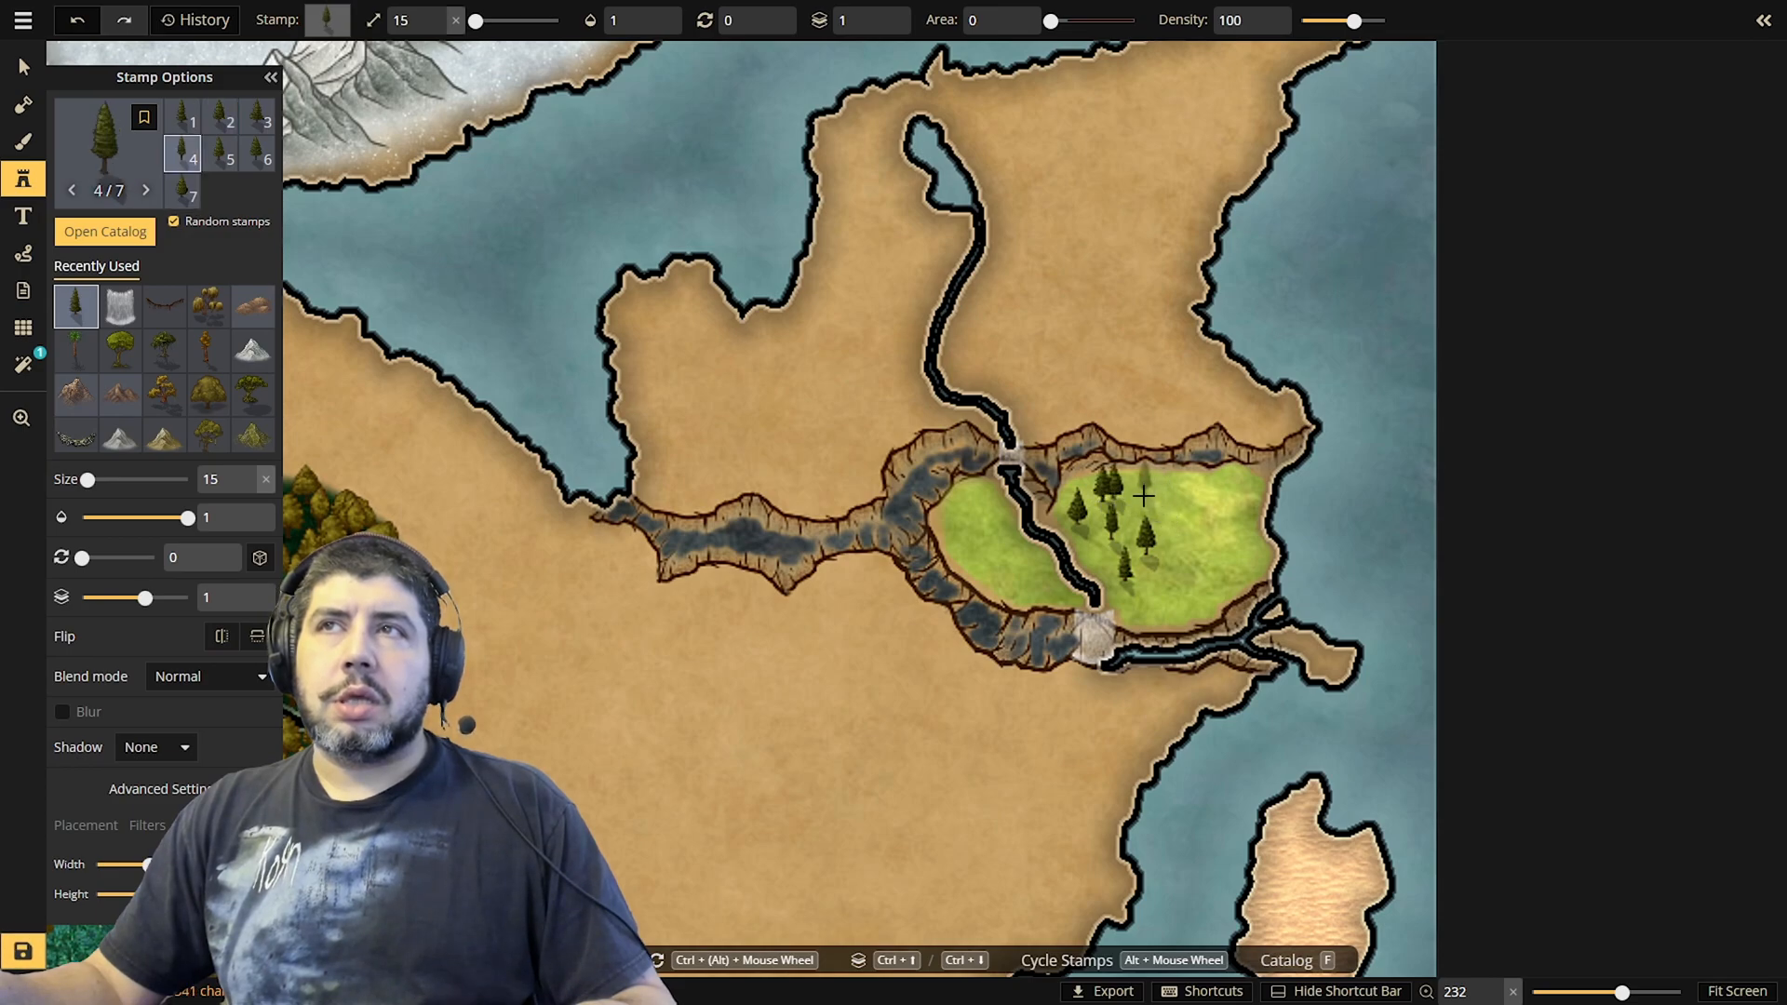
pyautogui.click(1155, 493)
pyautogui.click(1168, 493)
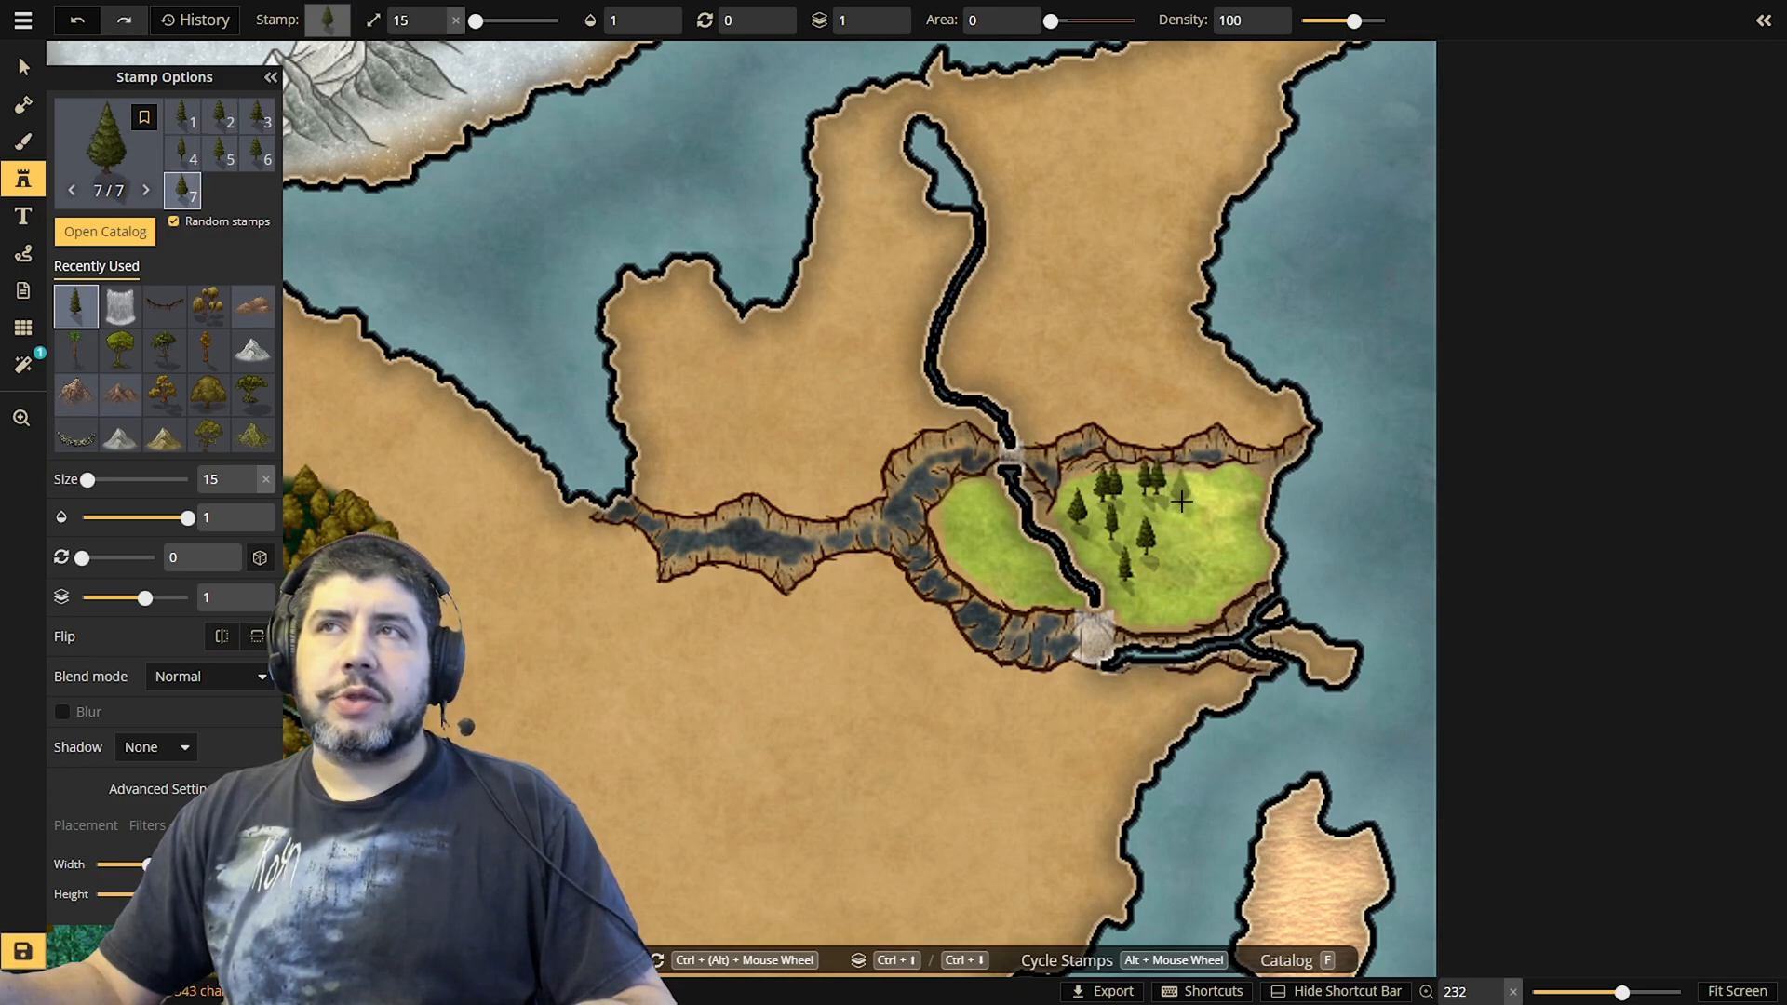
pyautogui.click(1186, 499)
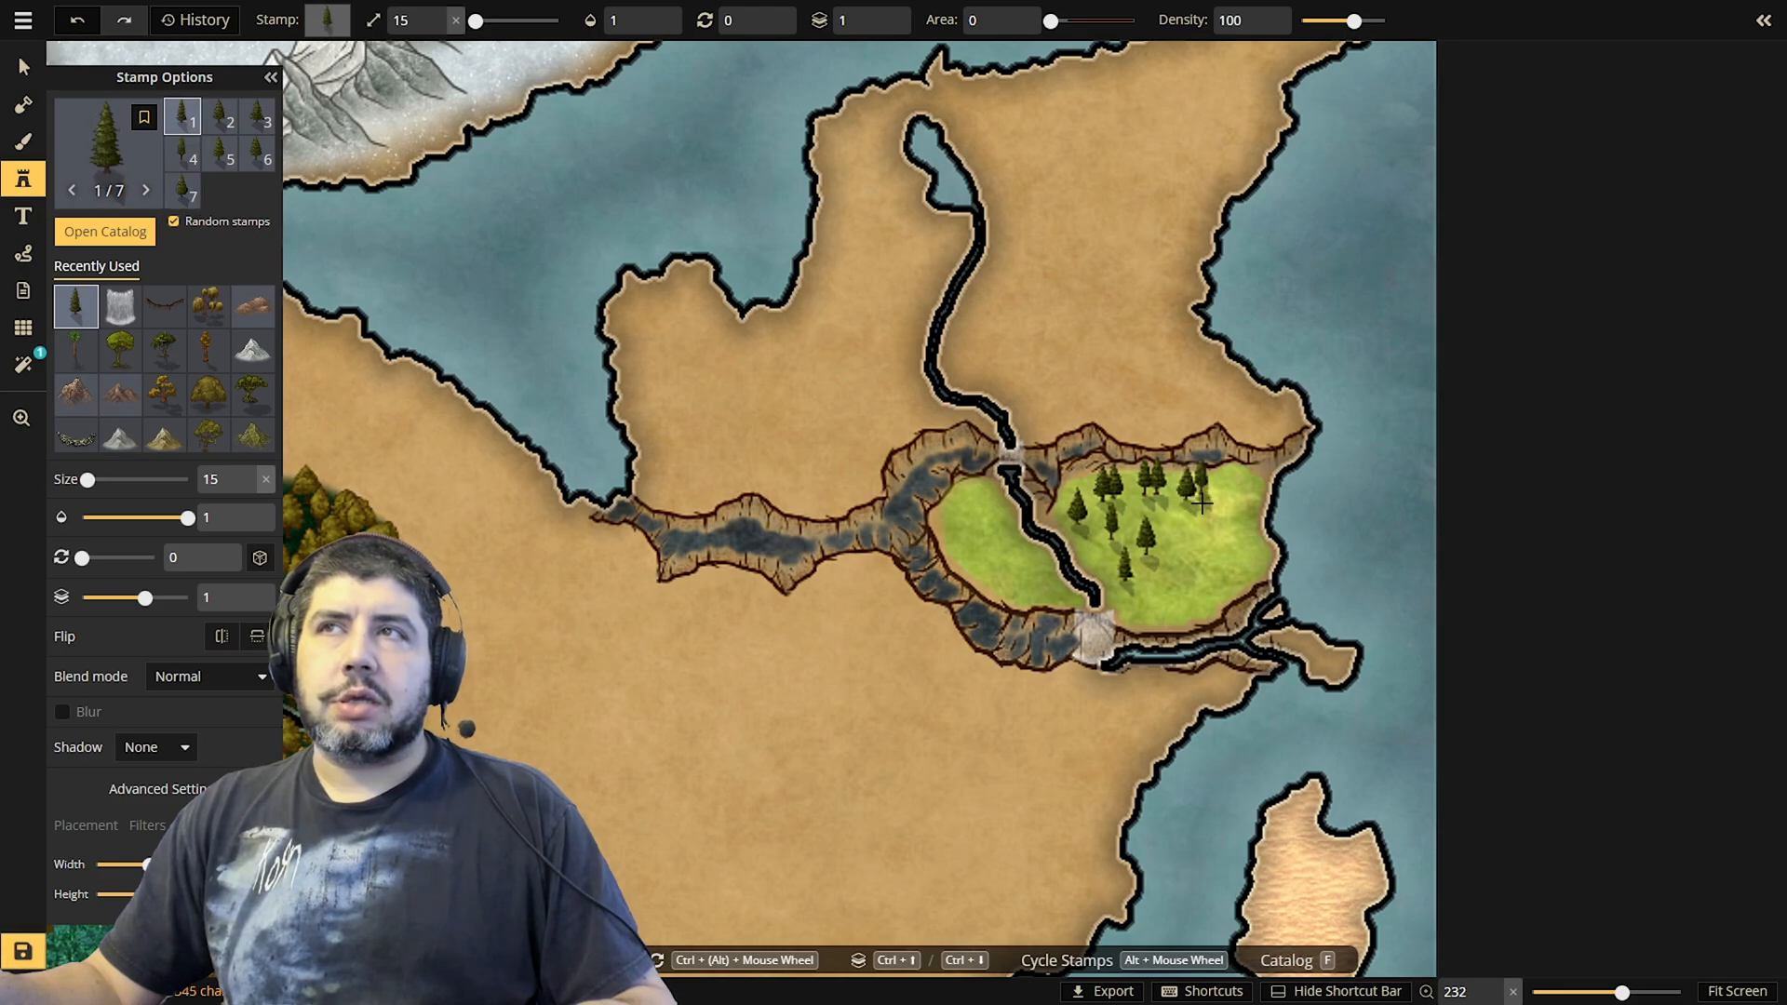
pyautogui.click(1200, 496)
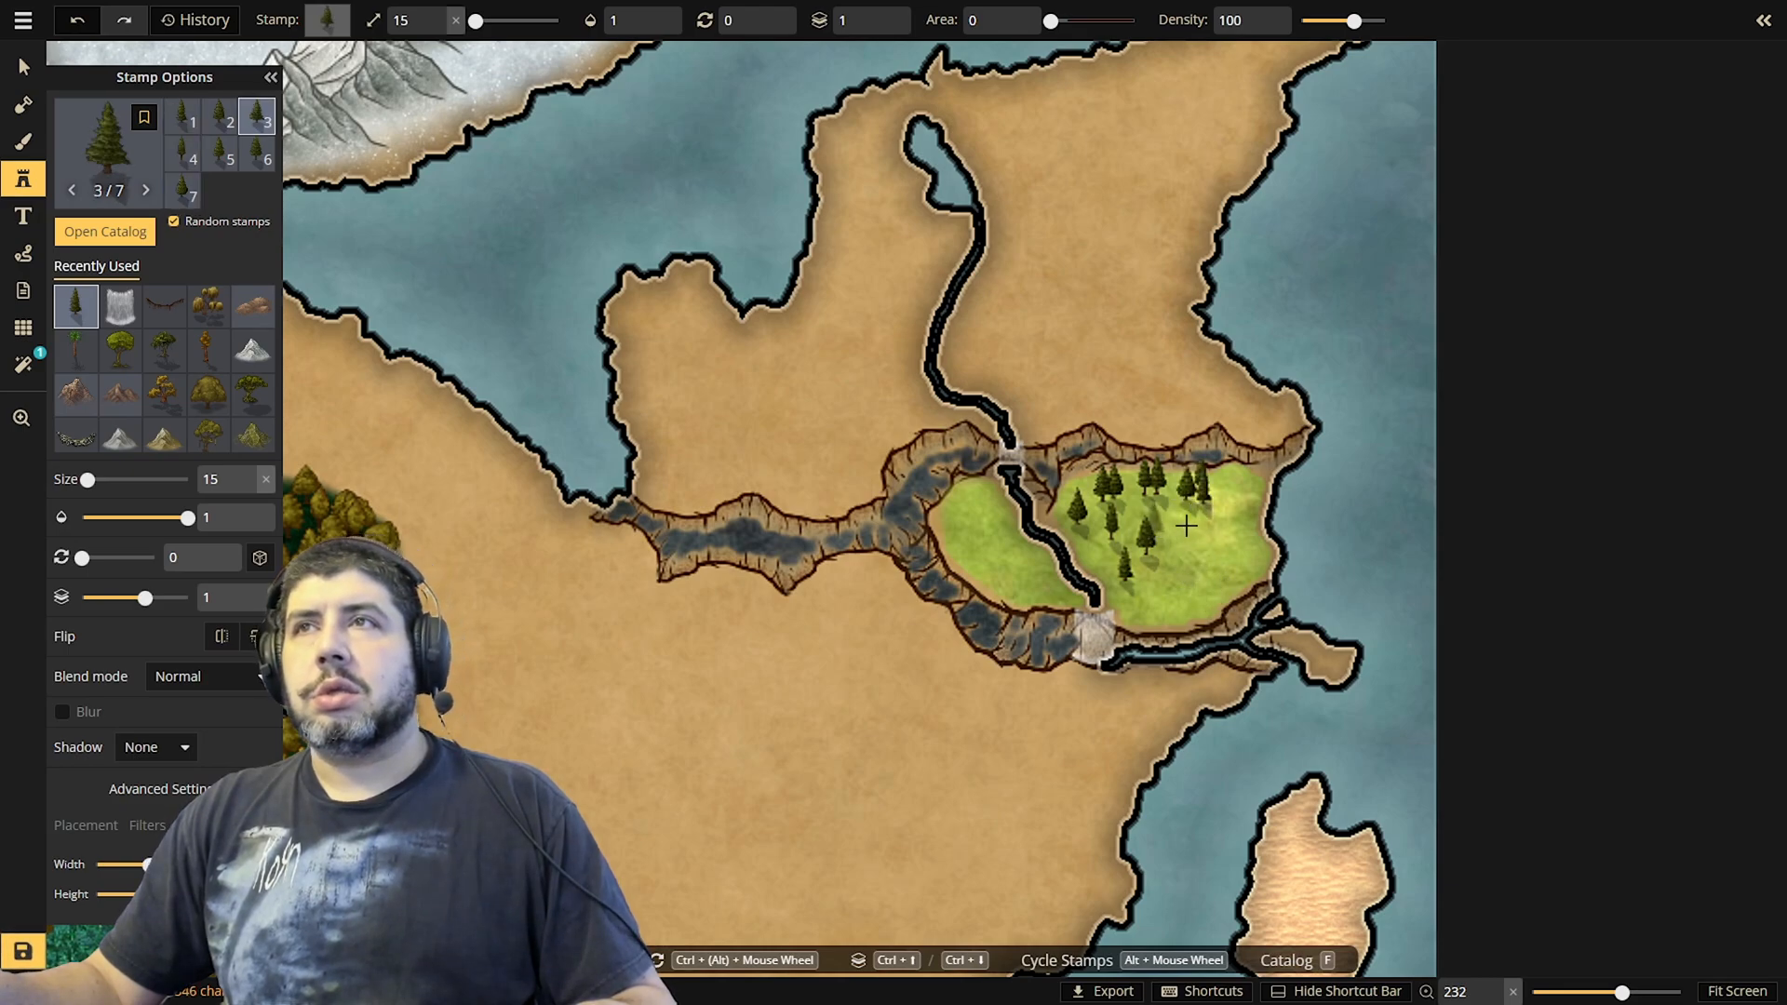
pyautogui.click(1229, 486)
pyautogui.click(1244, 489)
pyautogui.click(1260, 492)
pyautogui.click(1247, 497)
pyautogui.click(1242, 501)
pyautogui.click(1215, 505)
pyautogui.click(1162, 507)
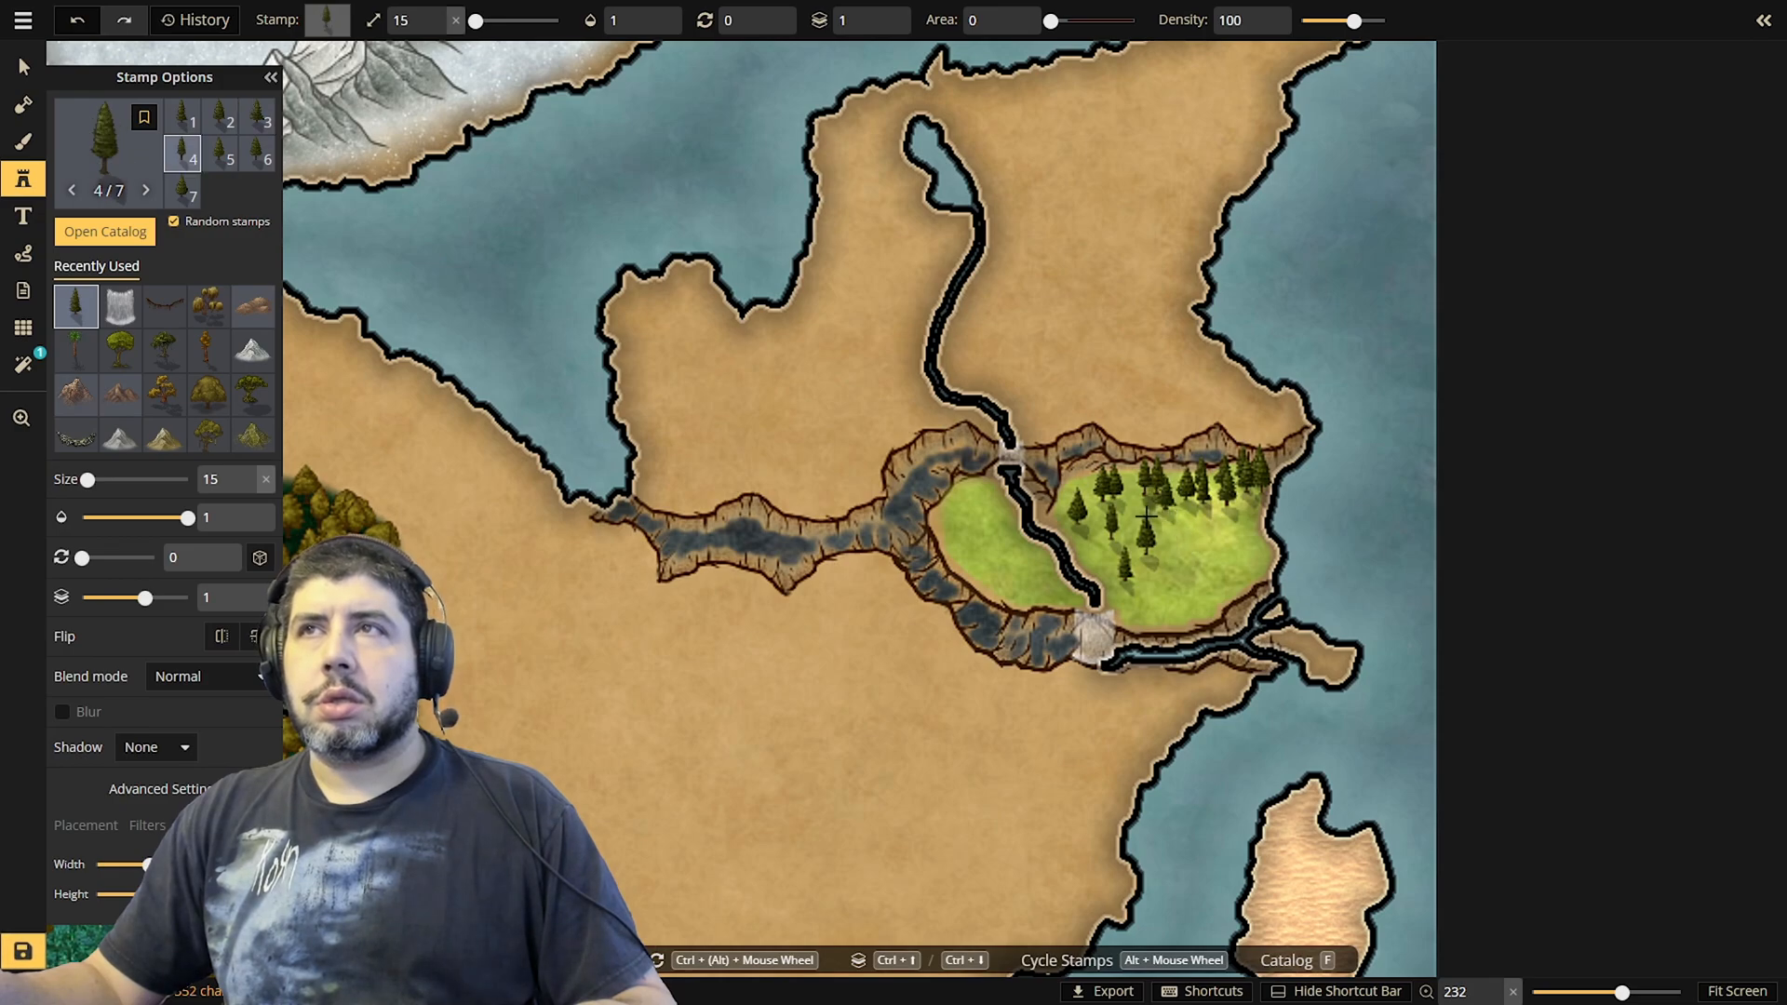
pyautogui.click(1141, 503)
pyautogui.click(1115, 503)
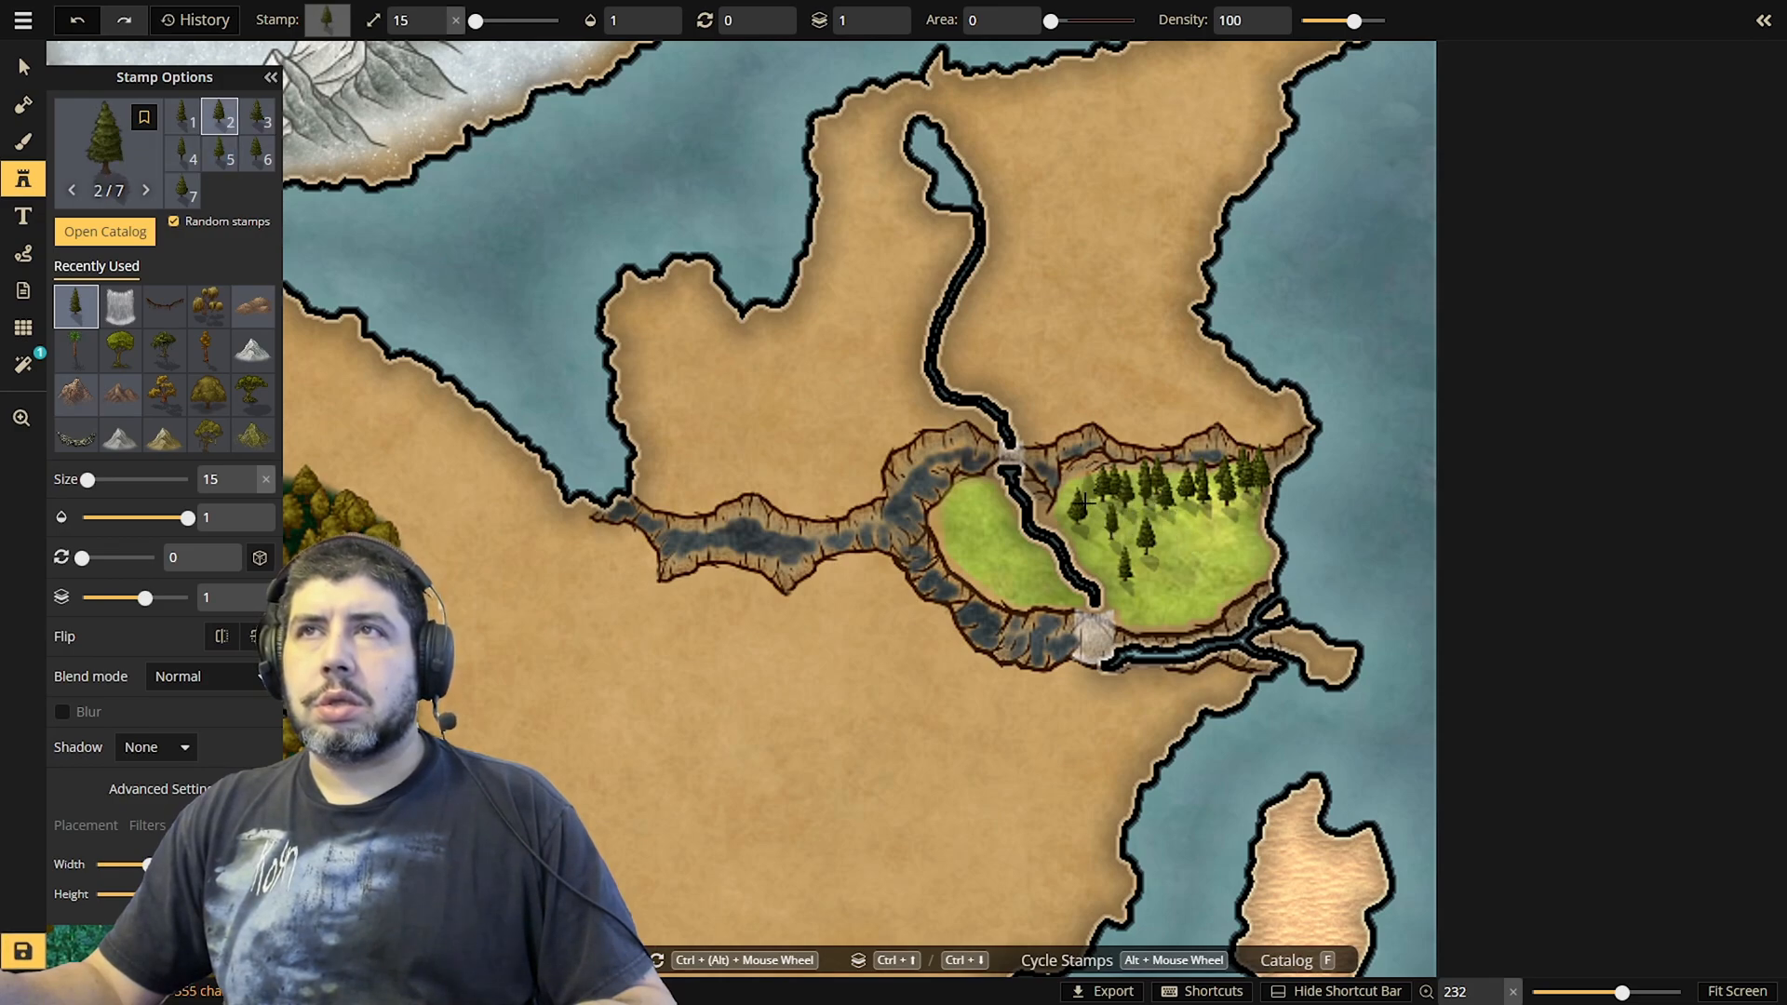
pyautogui.click(1081, 502)
pyautogui.click(1071, 502)
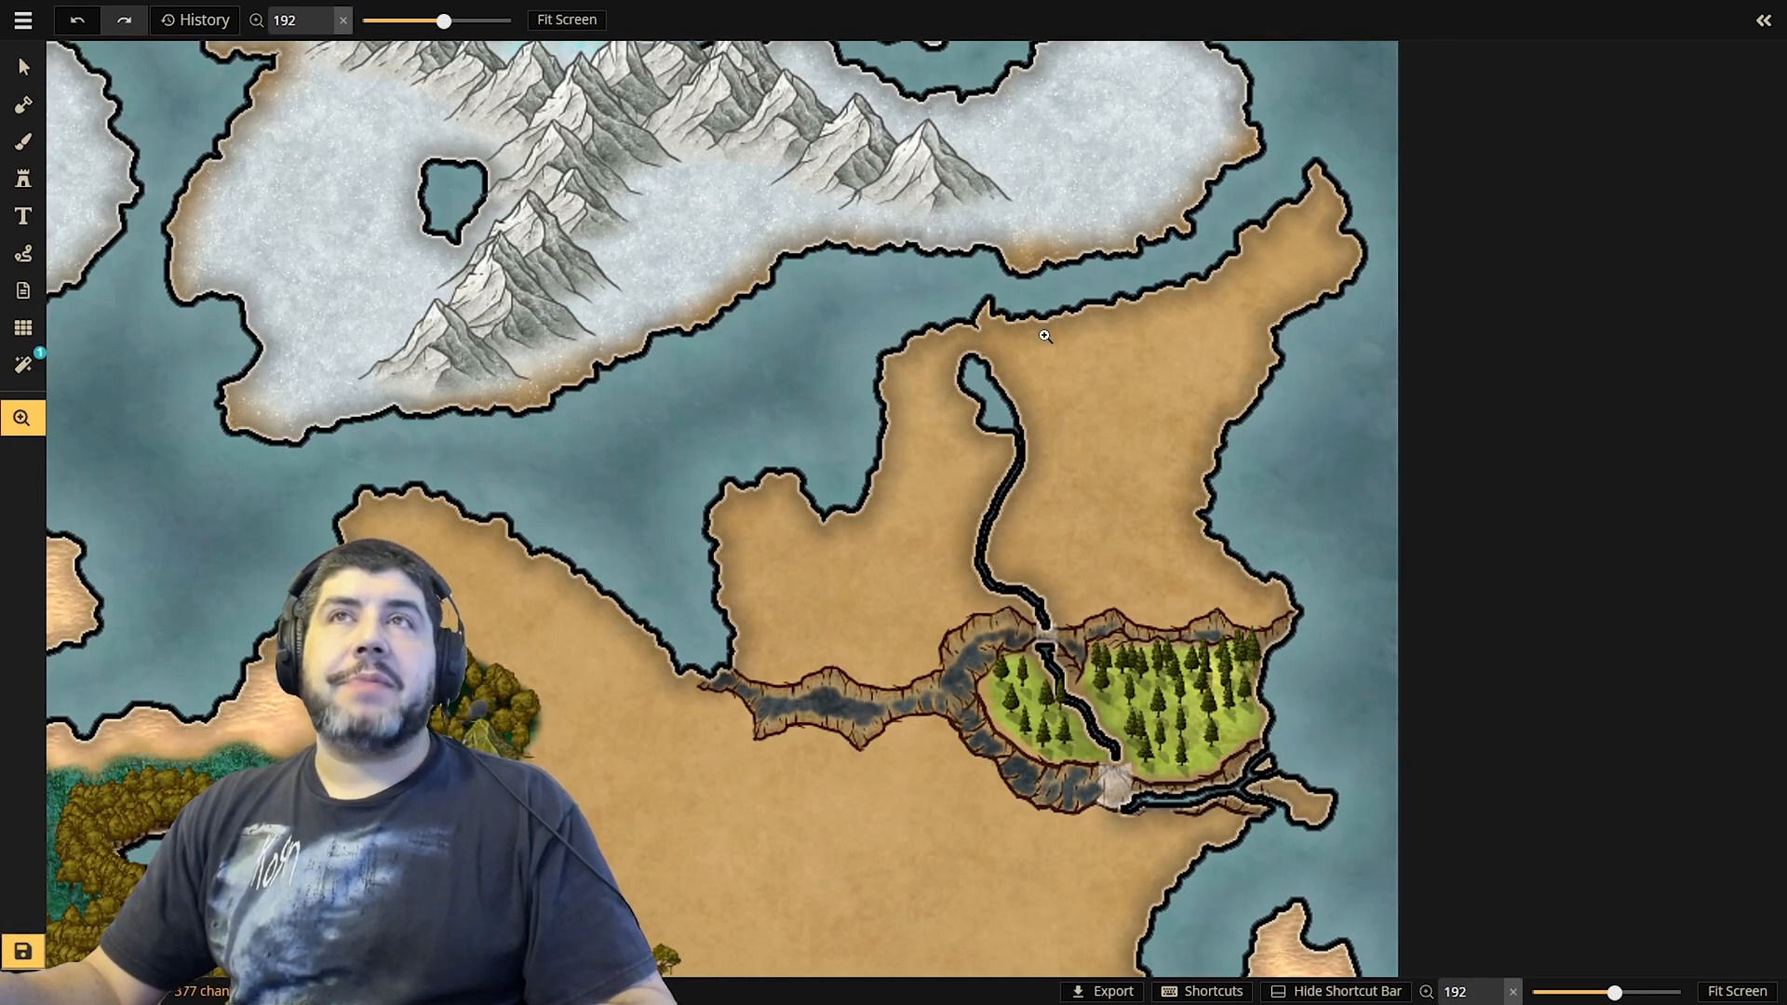
pyautogui.moveTo(1096, 376); pyautogui.dragTo(971, 403)
pyautogui.scroll(3, 1035, 429)
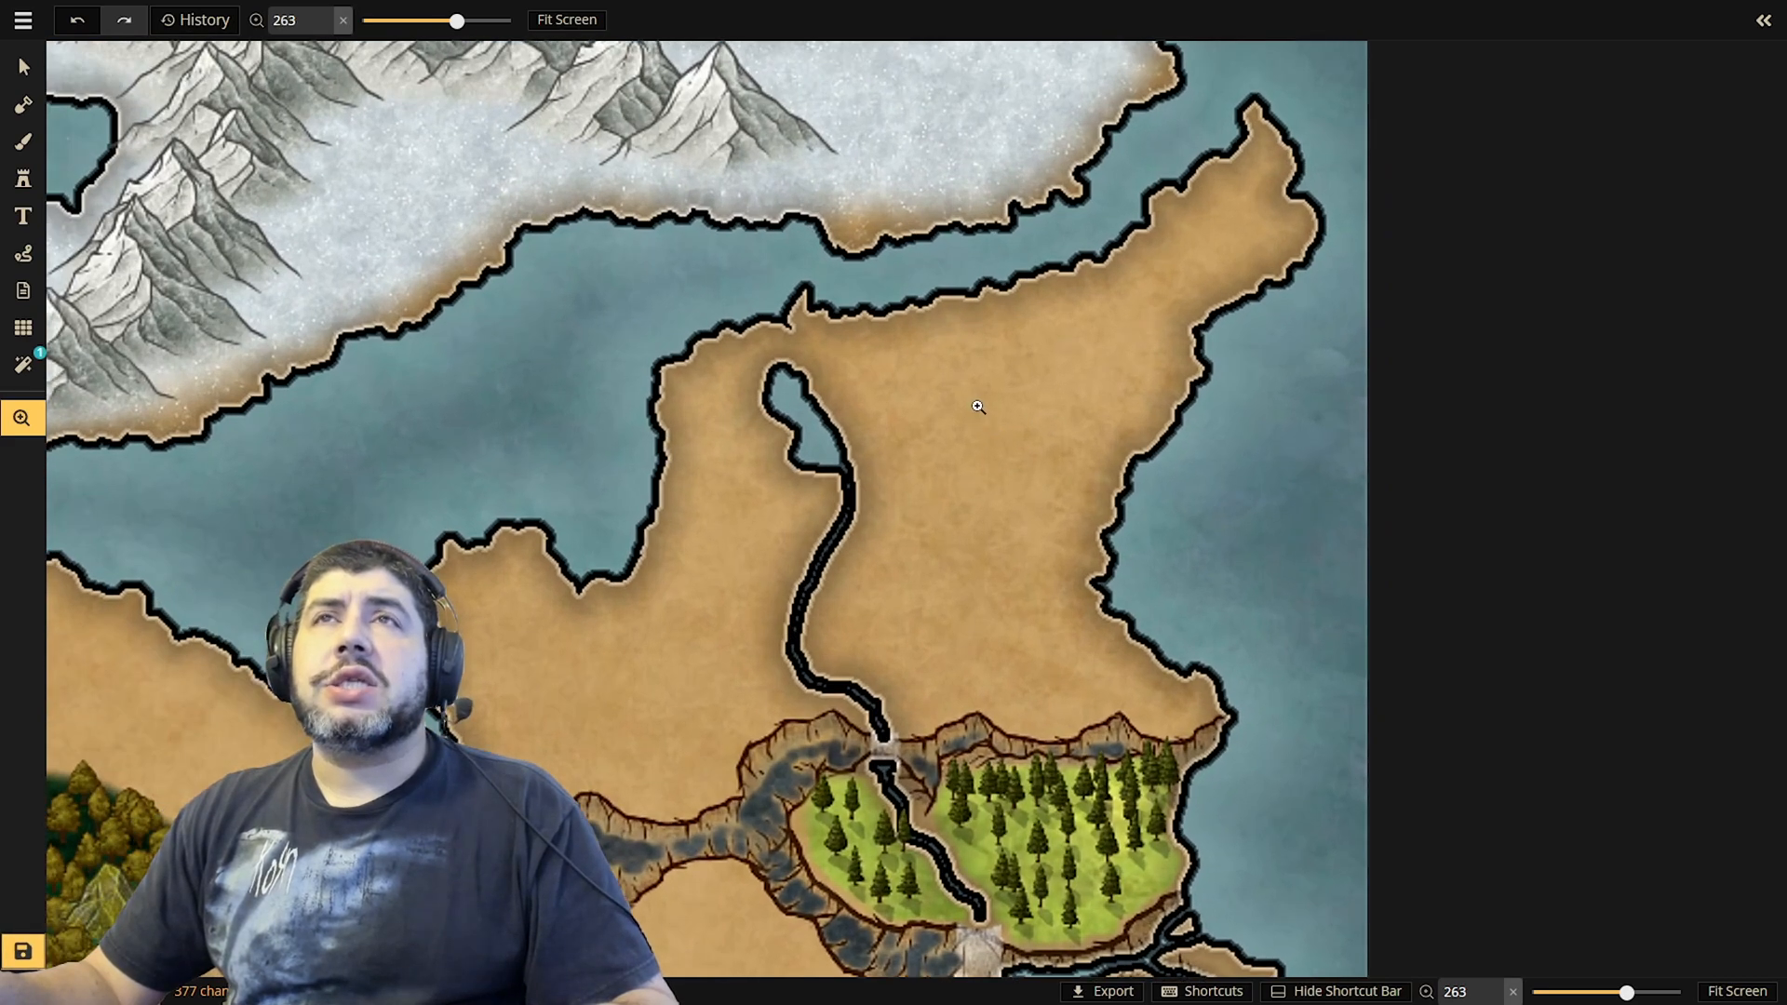
# Paint white snow texture over the northern end of the desert land and blue ice texture on the background inside its small lake
pyautogui.scroll(-2, 975, 404)
pyautogui.scroll(-2, 972, 401)
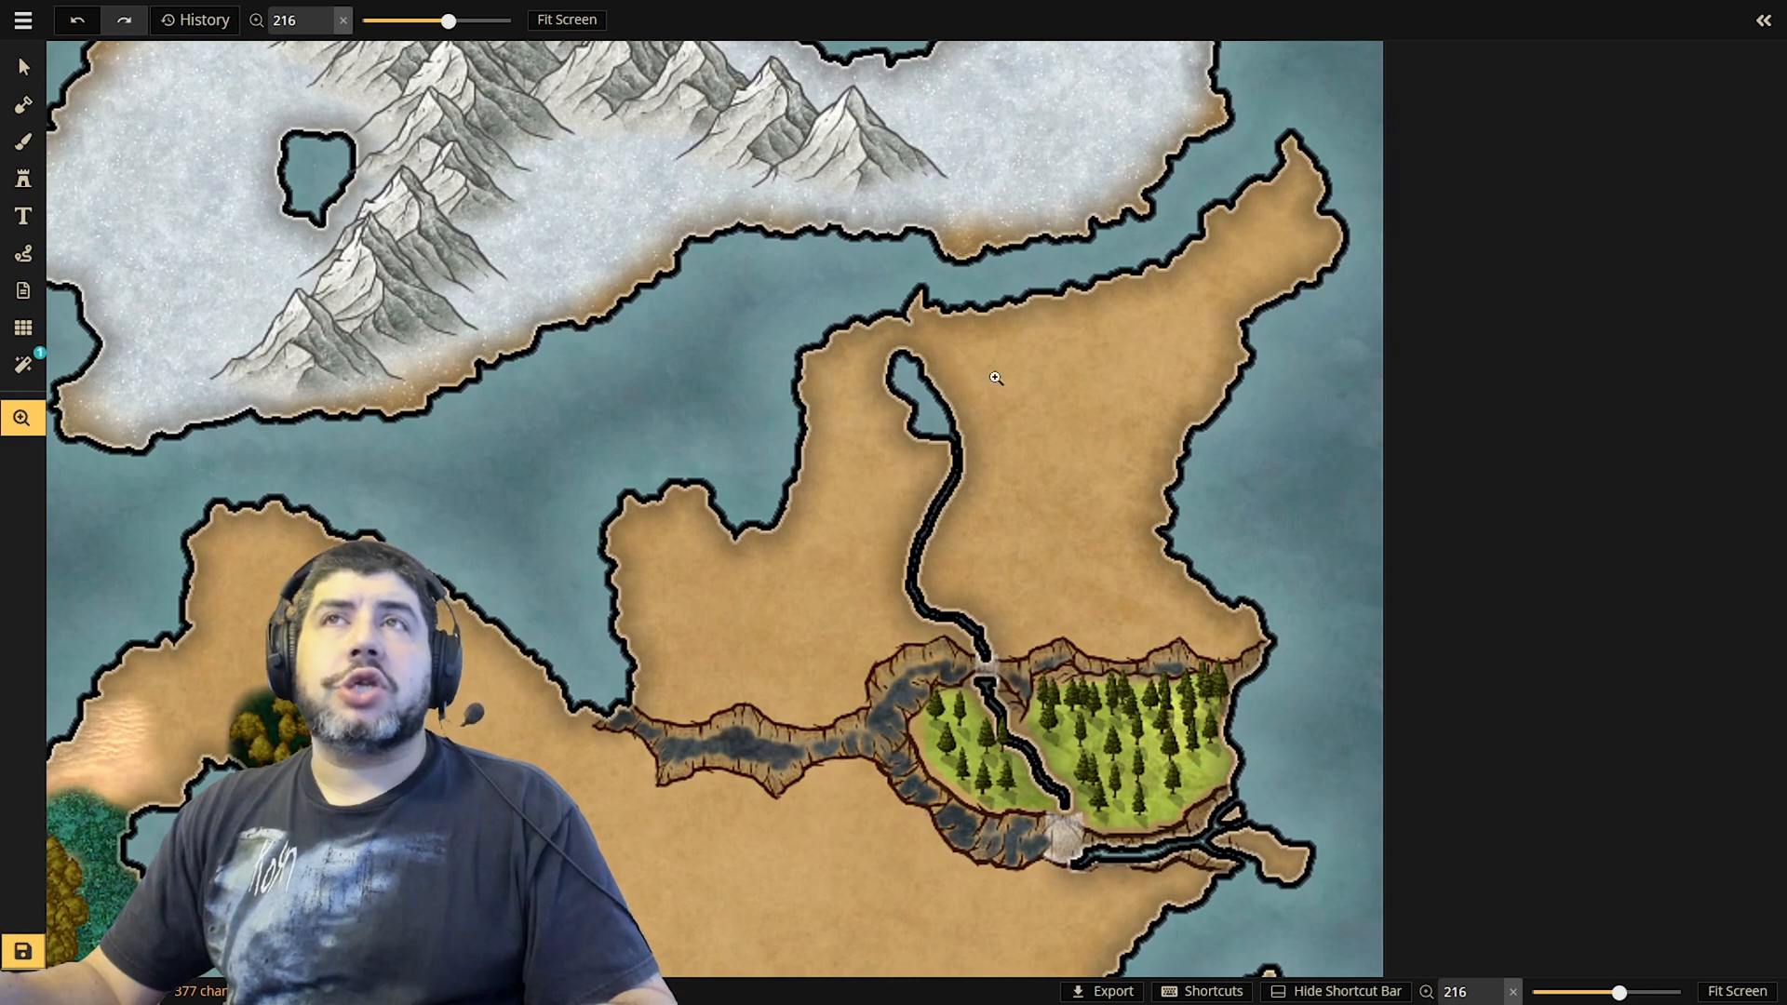
pyautogui.moveTo(1017, 424); pyautogui.dragTo(1103, 389)
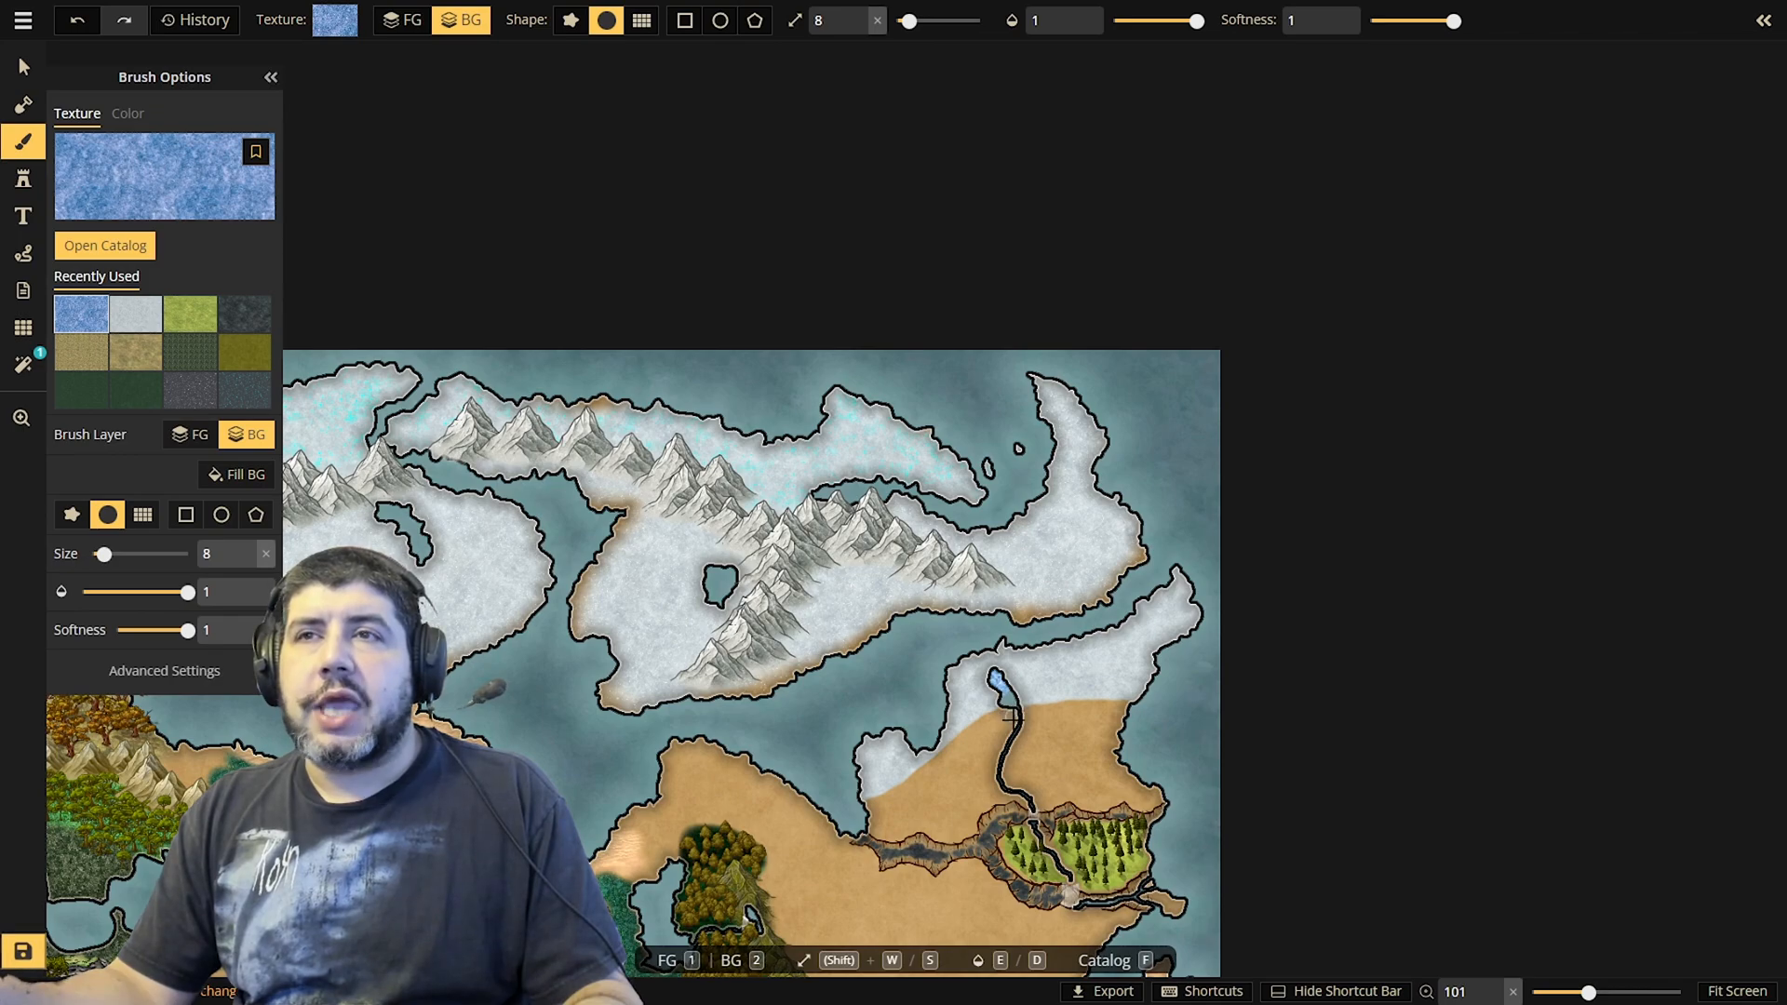
# Stamp random pine trees at size 15 close together on the northeastern tip of the snowy peninsula
pyautogui.scroll(3, 1012, 716)
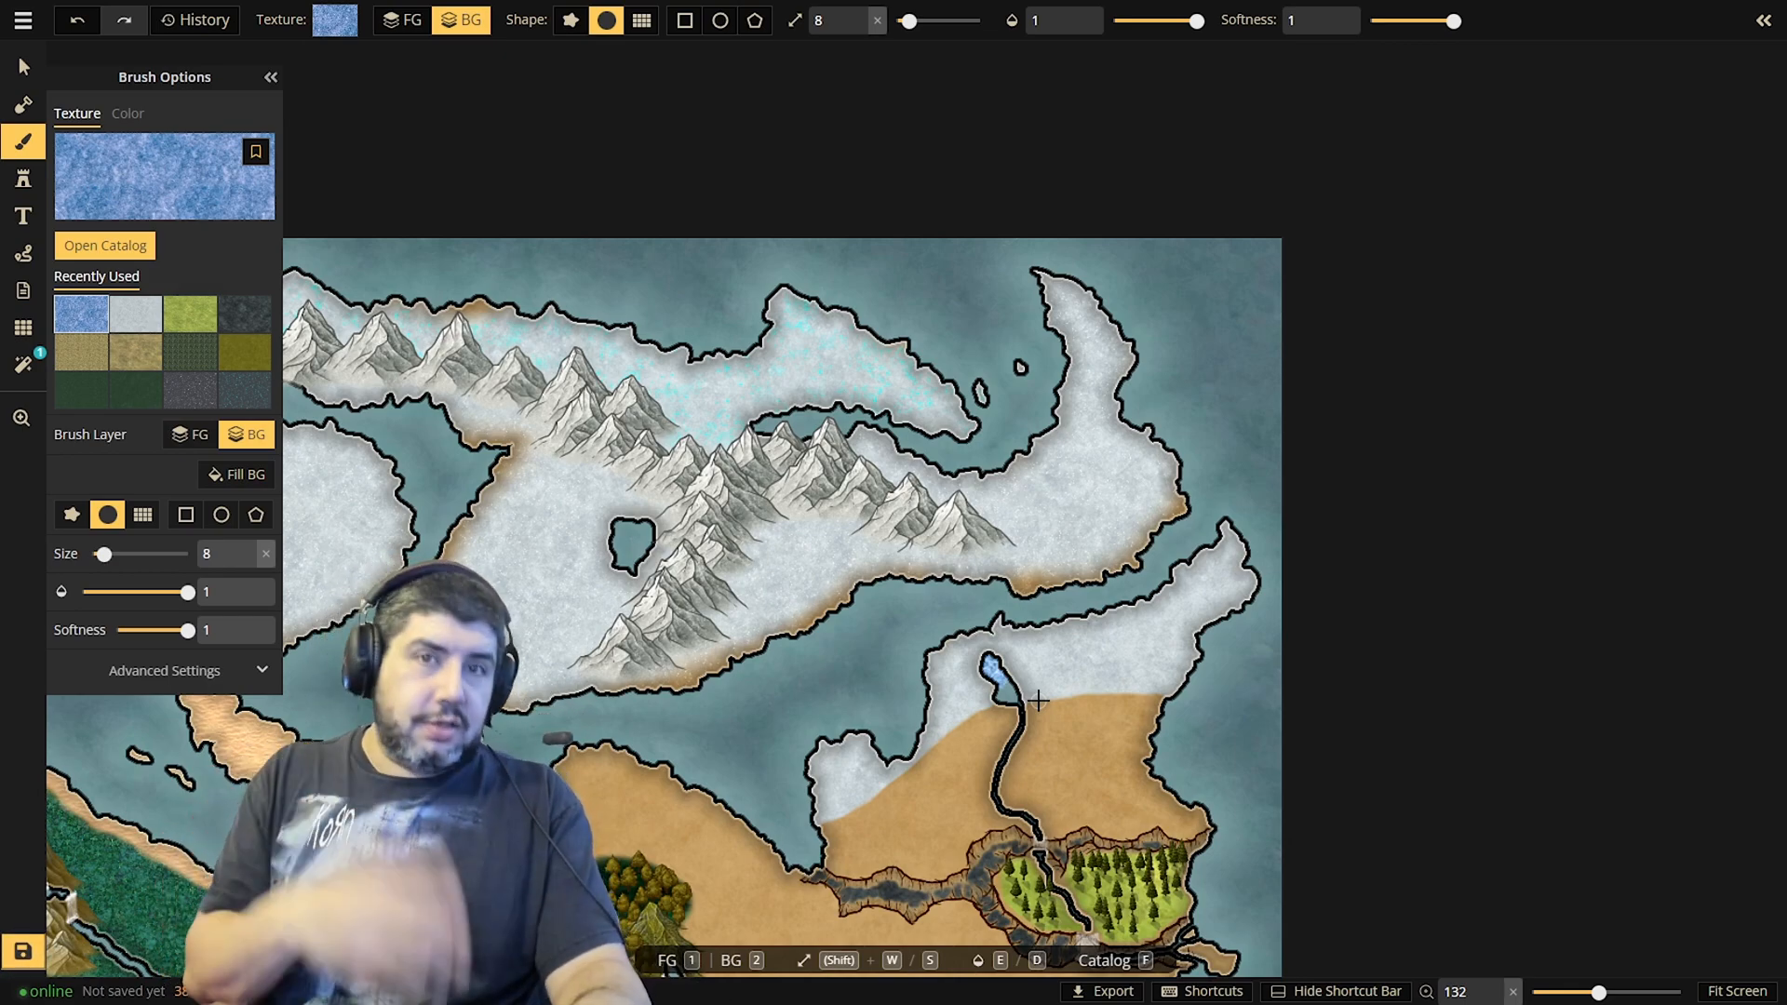
pyautogui.press('s')
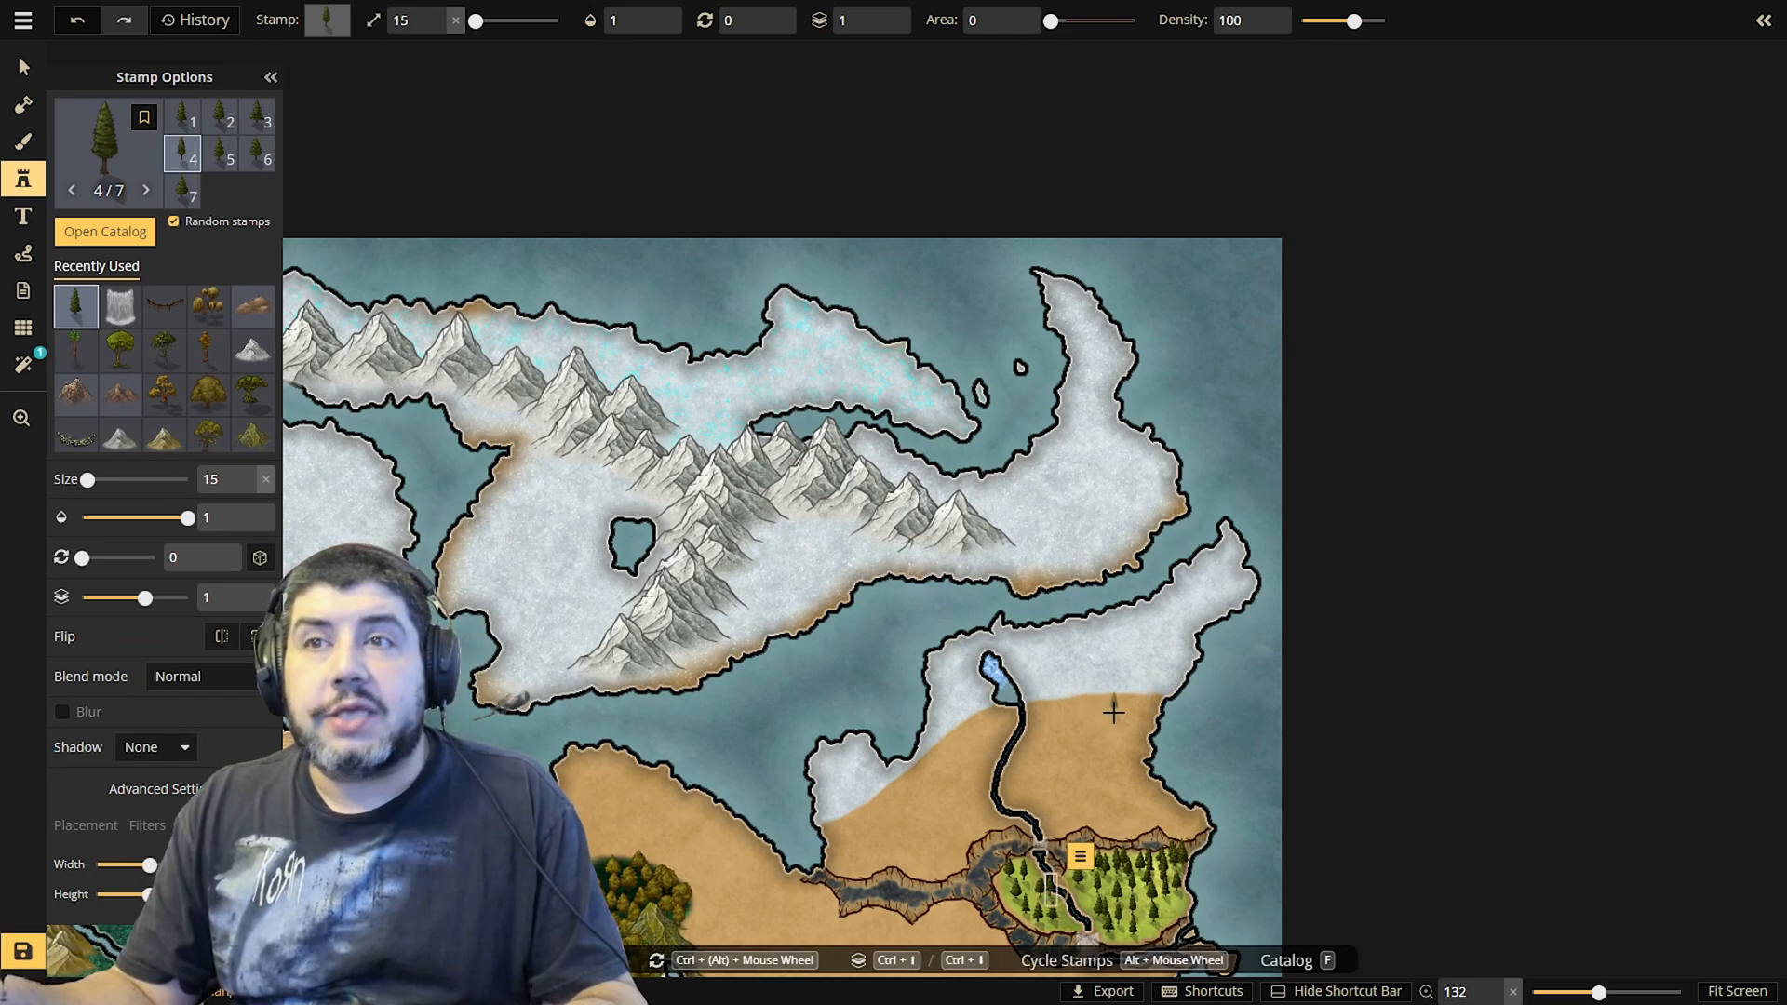
pyautogui.click(1202, 577)
pyautogui.click(1201, 577)
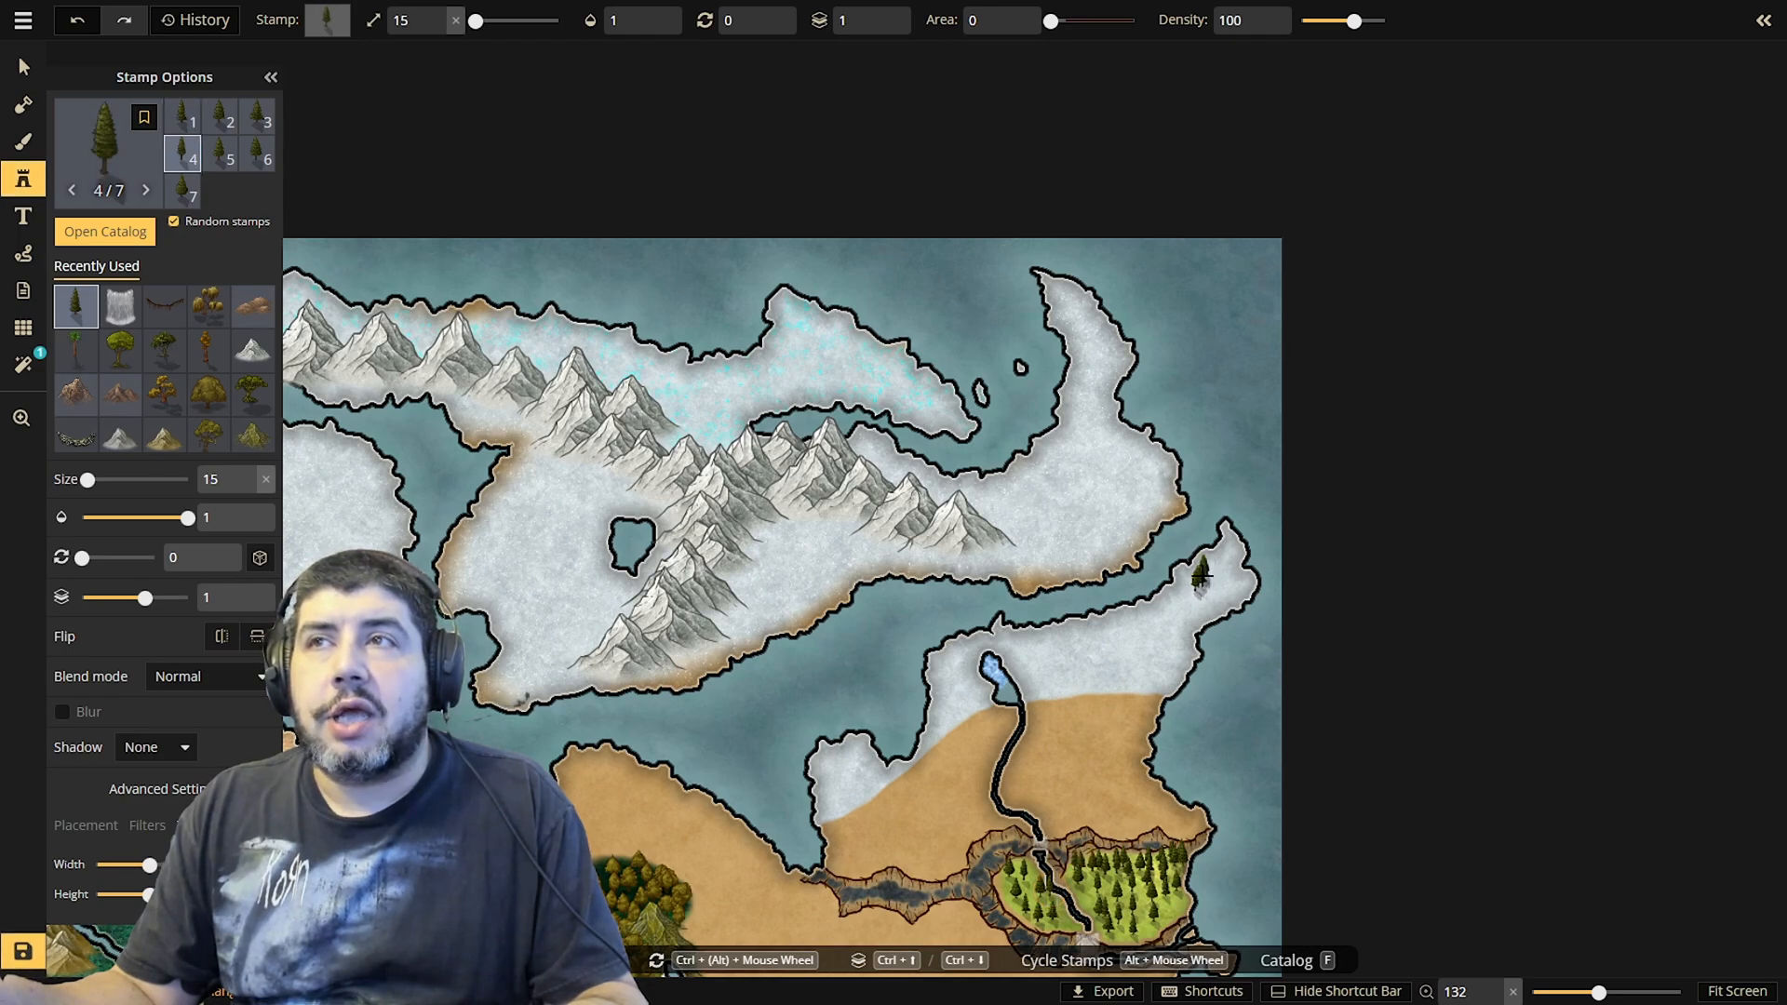
pyautogui.click(1219, 562)
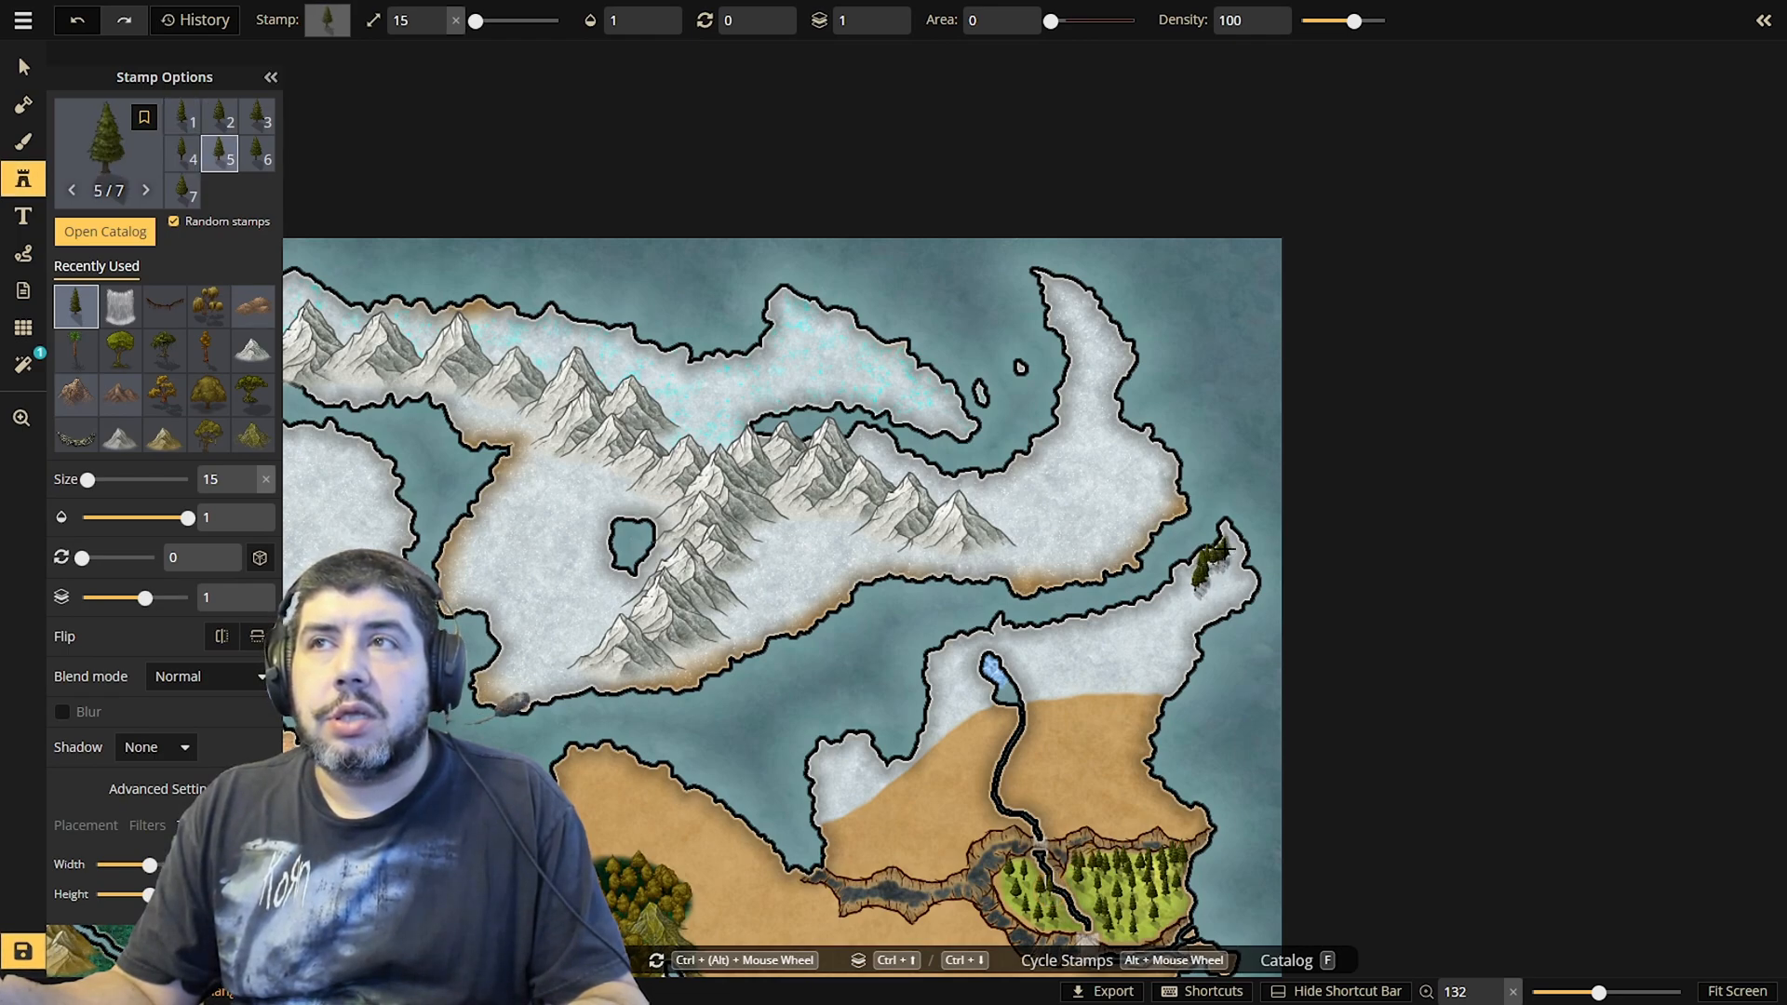
pyautogui.click(1228, 534)
pyautogui.click(1226, 530)
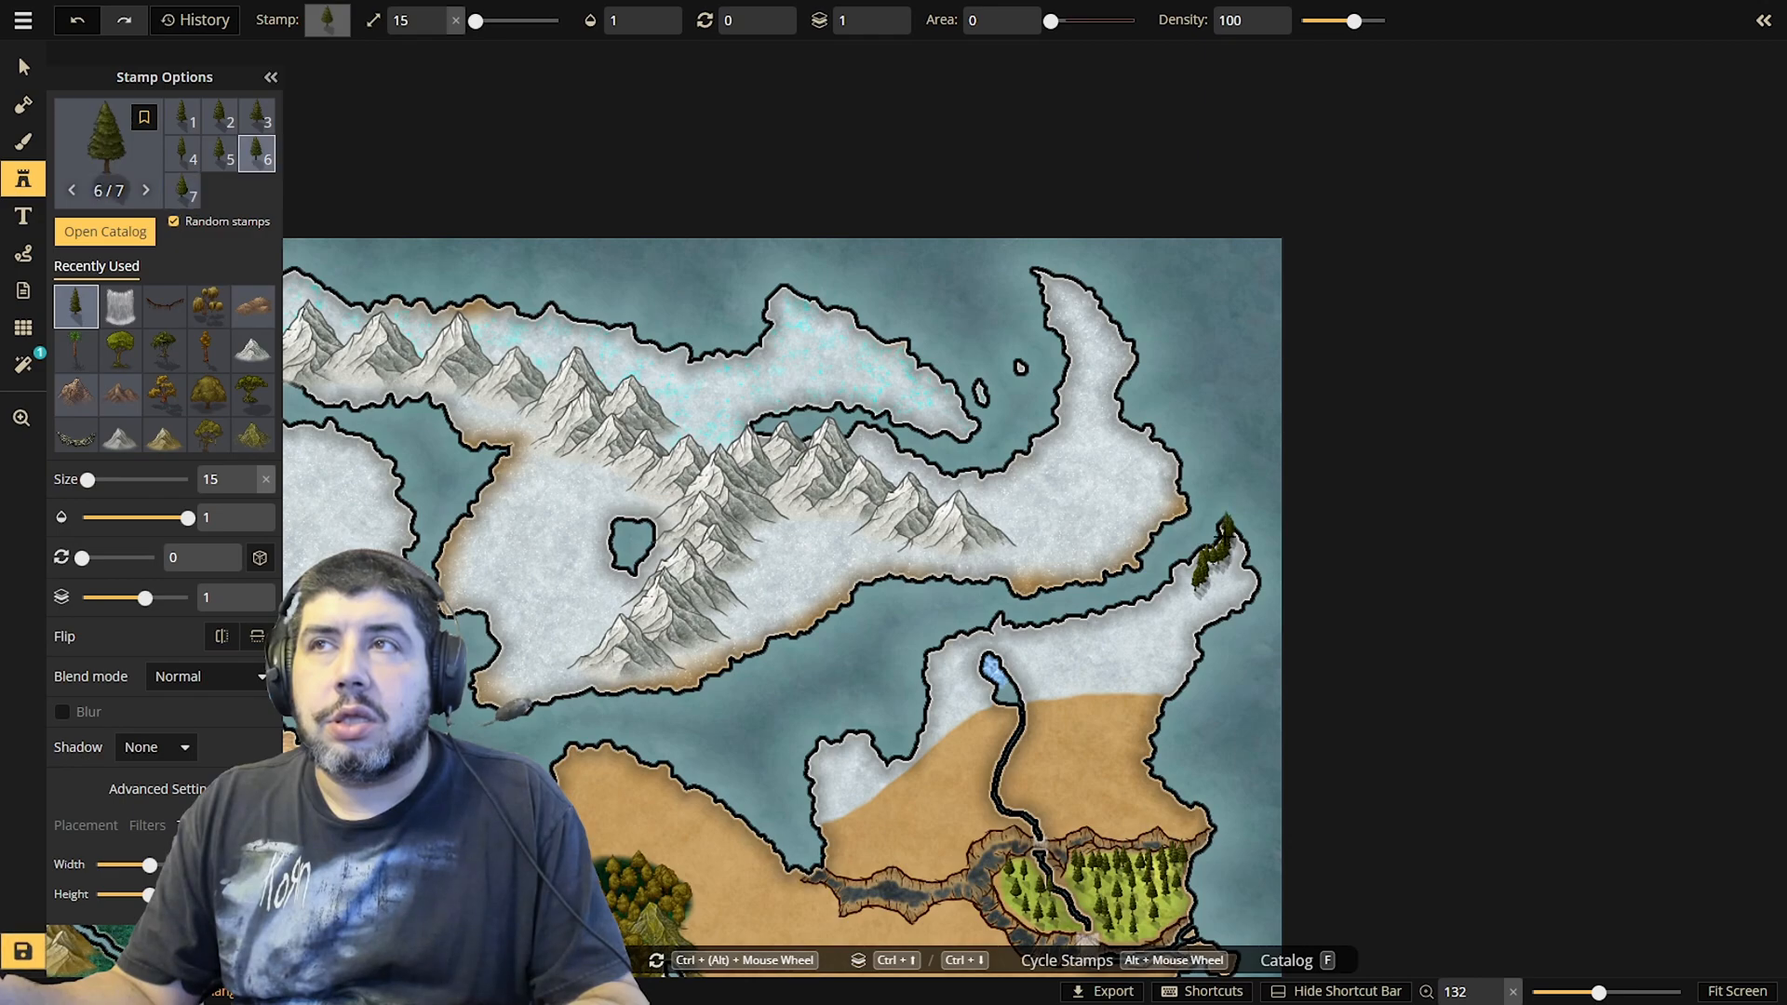
pyautogui.click(1237, 551)
pyautogui.click(1236, 546)
pyautogui.click(1234, 551)
pyautogui.click(1233, 558)
pyautogui.click(1230, 565)
pyautogui.click(1226, 567)
pyautogui.click(1220, 569)
pyautogui.click(1217, 571)
pyautogui.click(1222, 570)
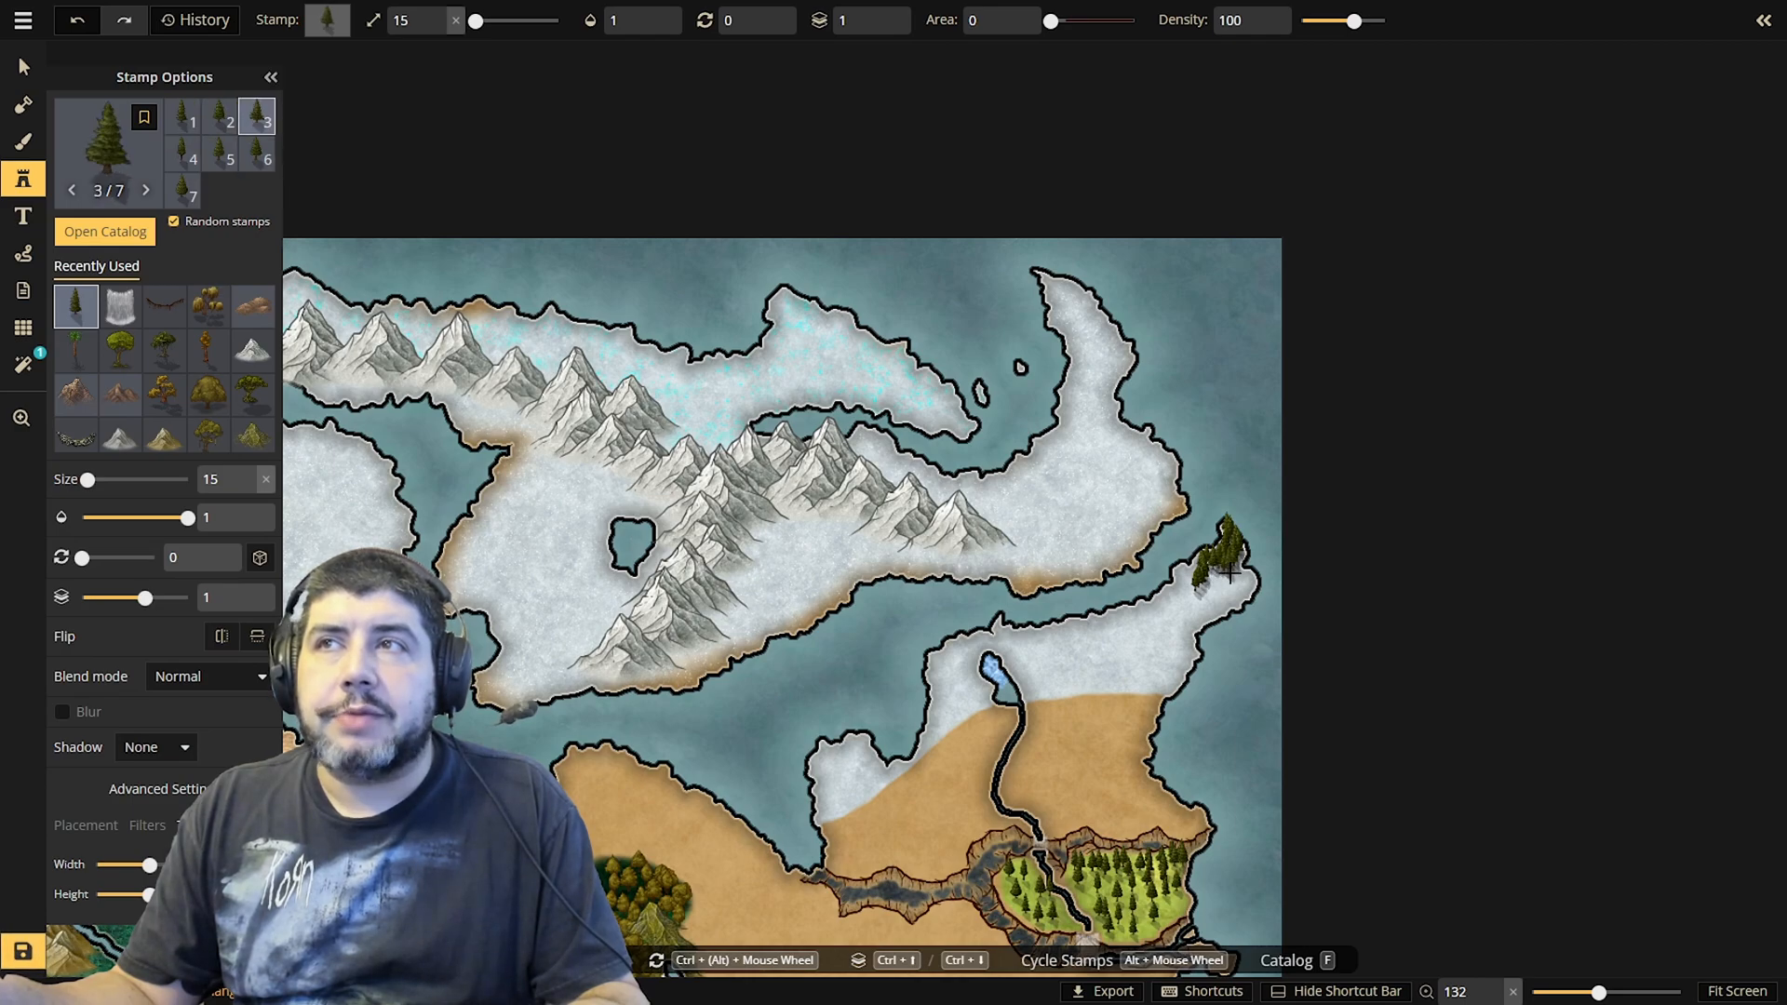
# Fill the rest of the peninsula's northeastern head with dense pine tree stamps down to its southern shore
pyautogui.click(1227, 574)
pyautogui.click(1215, 577)
pyautogui.click(1210, 581)
pyautogui.click(1227, 583)
pyautogui.click(1243, 581)
pyautogui.moveTo(1245, 582)
pyautogui.mouseDown()
pyautogui.moveTo(1207, 599)
pyautogui.moveTo(1247, 599)
pyautogui.moveTo(1208, 604)
pyautogui.moveTo(1189, 588)
pyautogui.moveTo(1198, 562)
pyautogui.moveTo(1180, 569)
pyautogui.moveTo(1201, 619)
pyautogui.moveTo(1223, 606)
pyautogui.mouseUp()
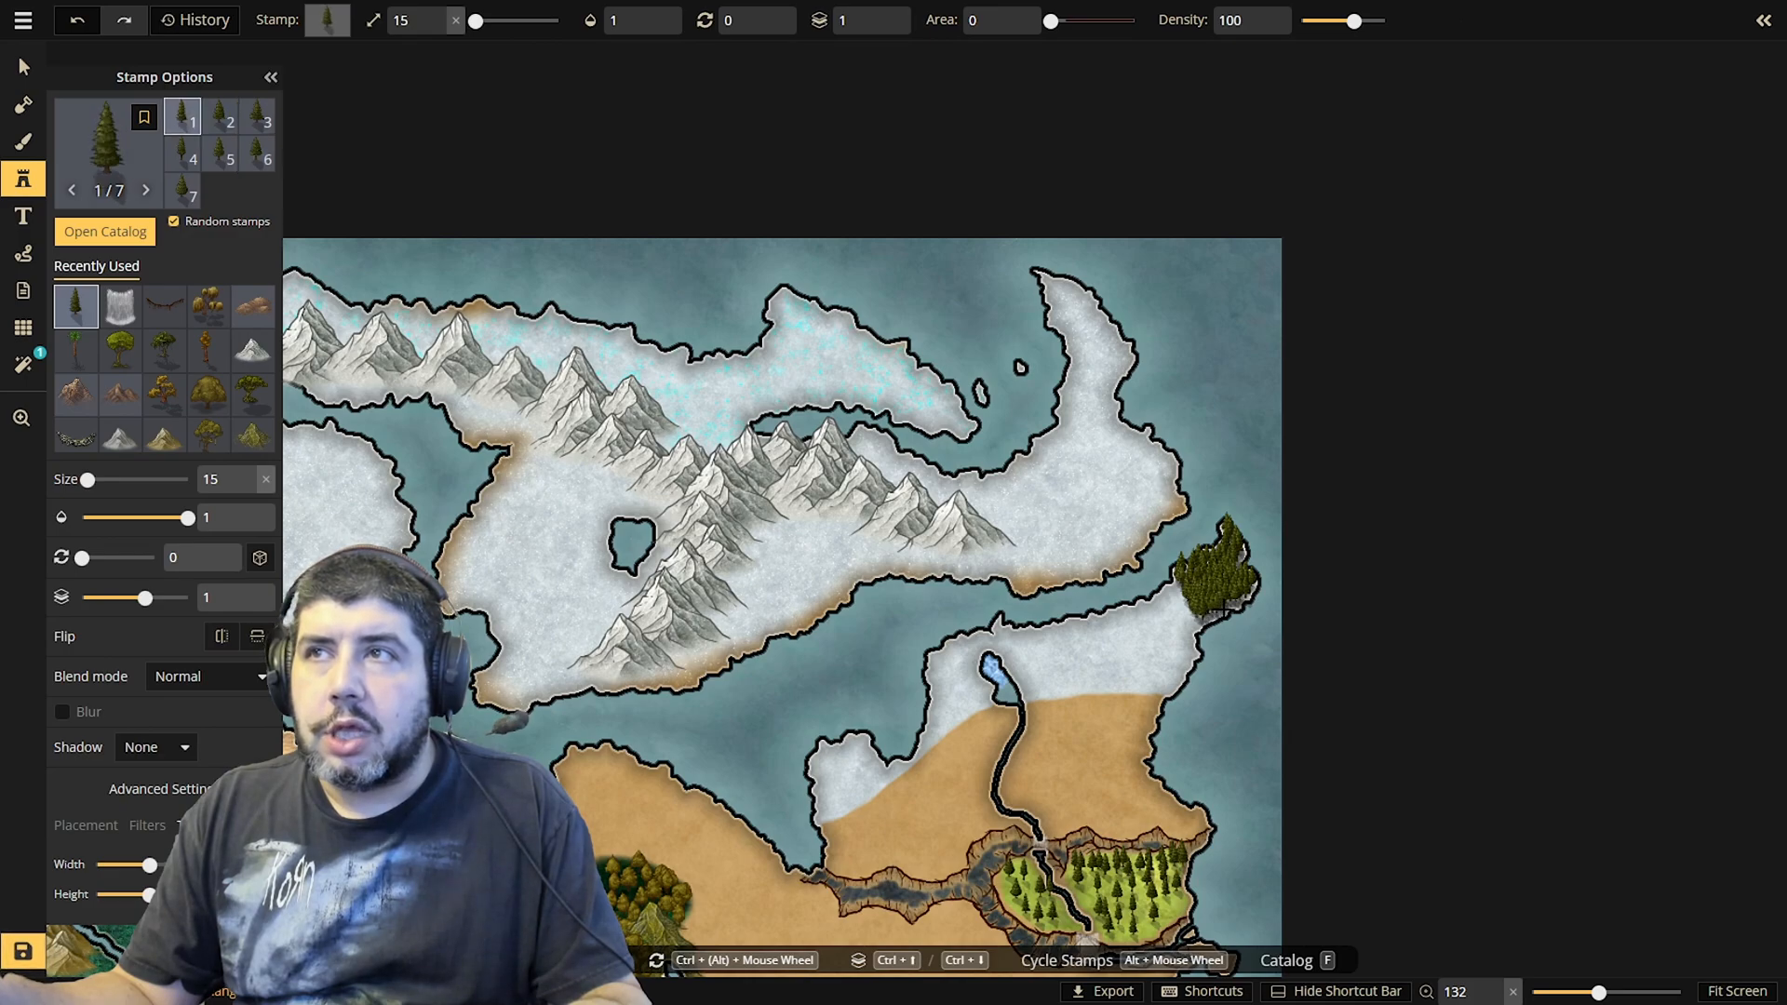
pyautogui.click(1231, 605)
pyautogui.click(1186, 605)
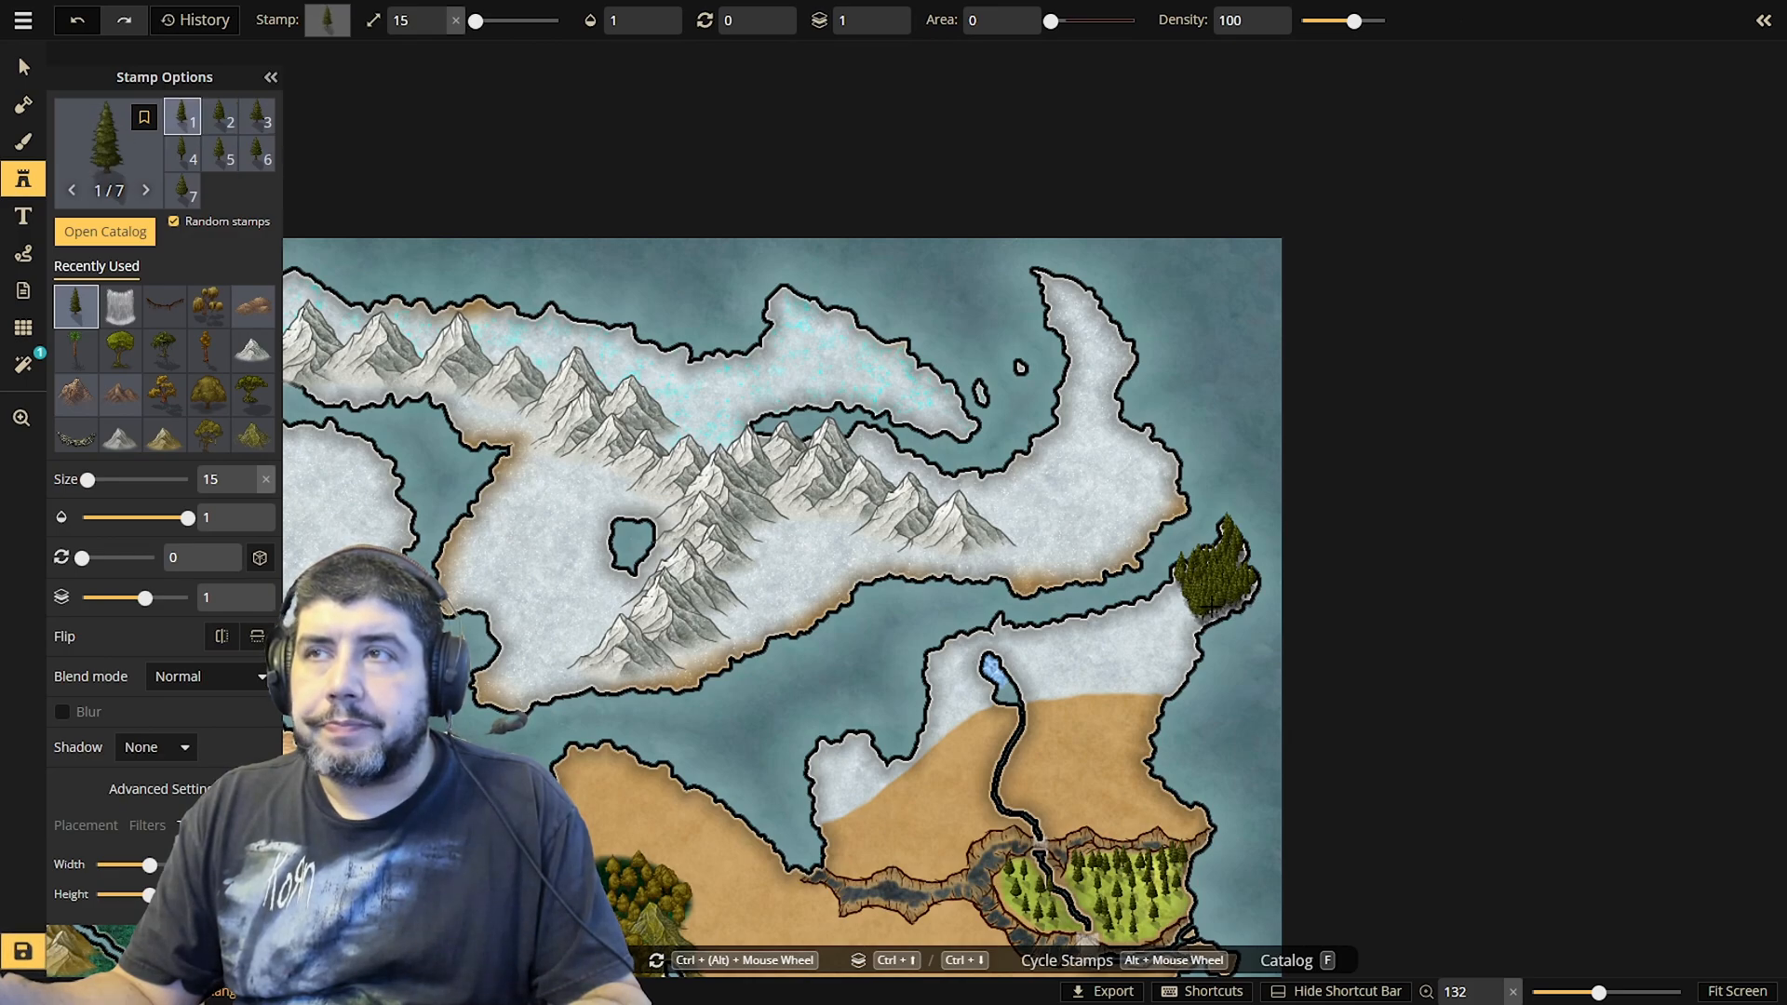
# Extend the pine forest southwest along the peninsula's northern shore and south down its eastern coast
pyautogui.click(1175, 595)
pyautogui.click(1181, 606)
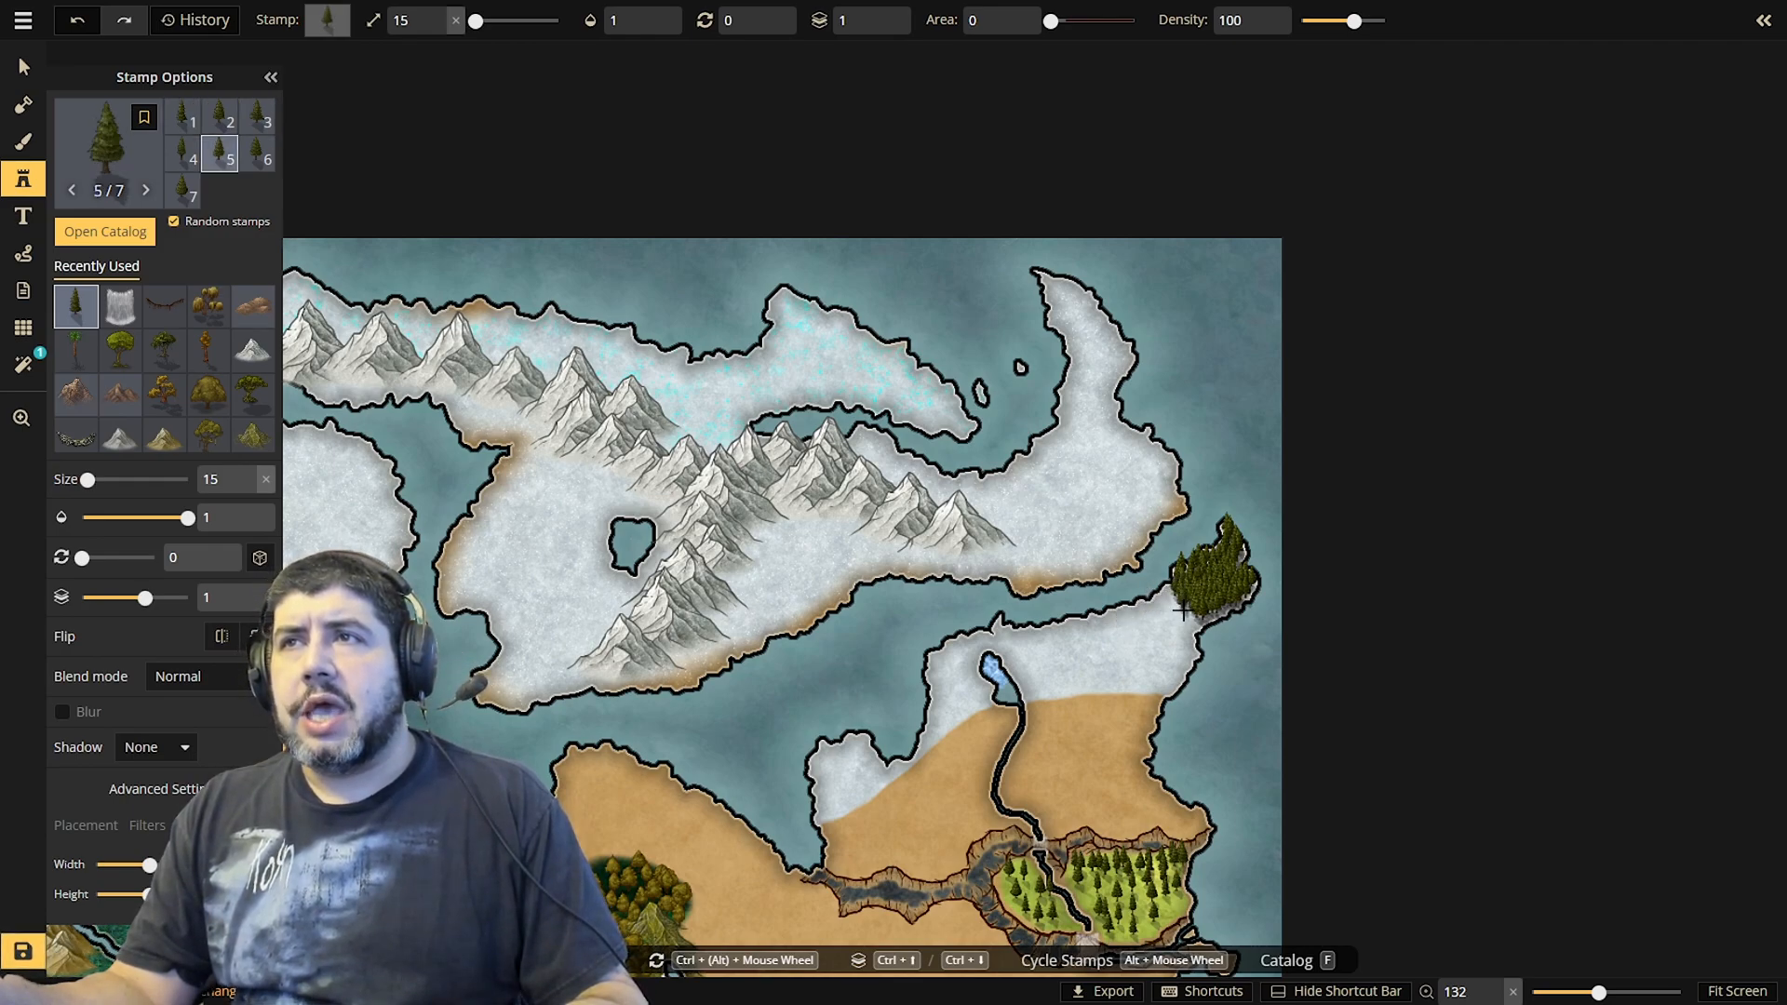
pyautogui.click(1187, 614)
pyautogui.click(1192, 628)
pyautogui.click(1191, 633)
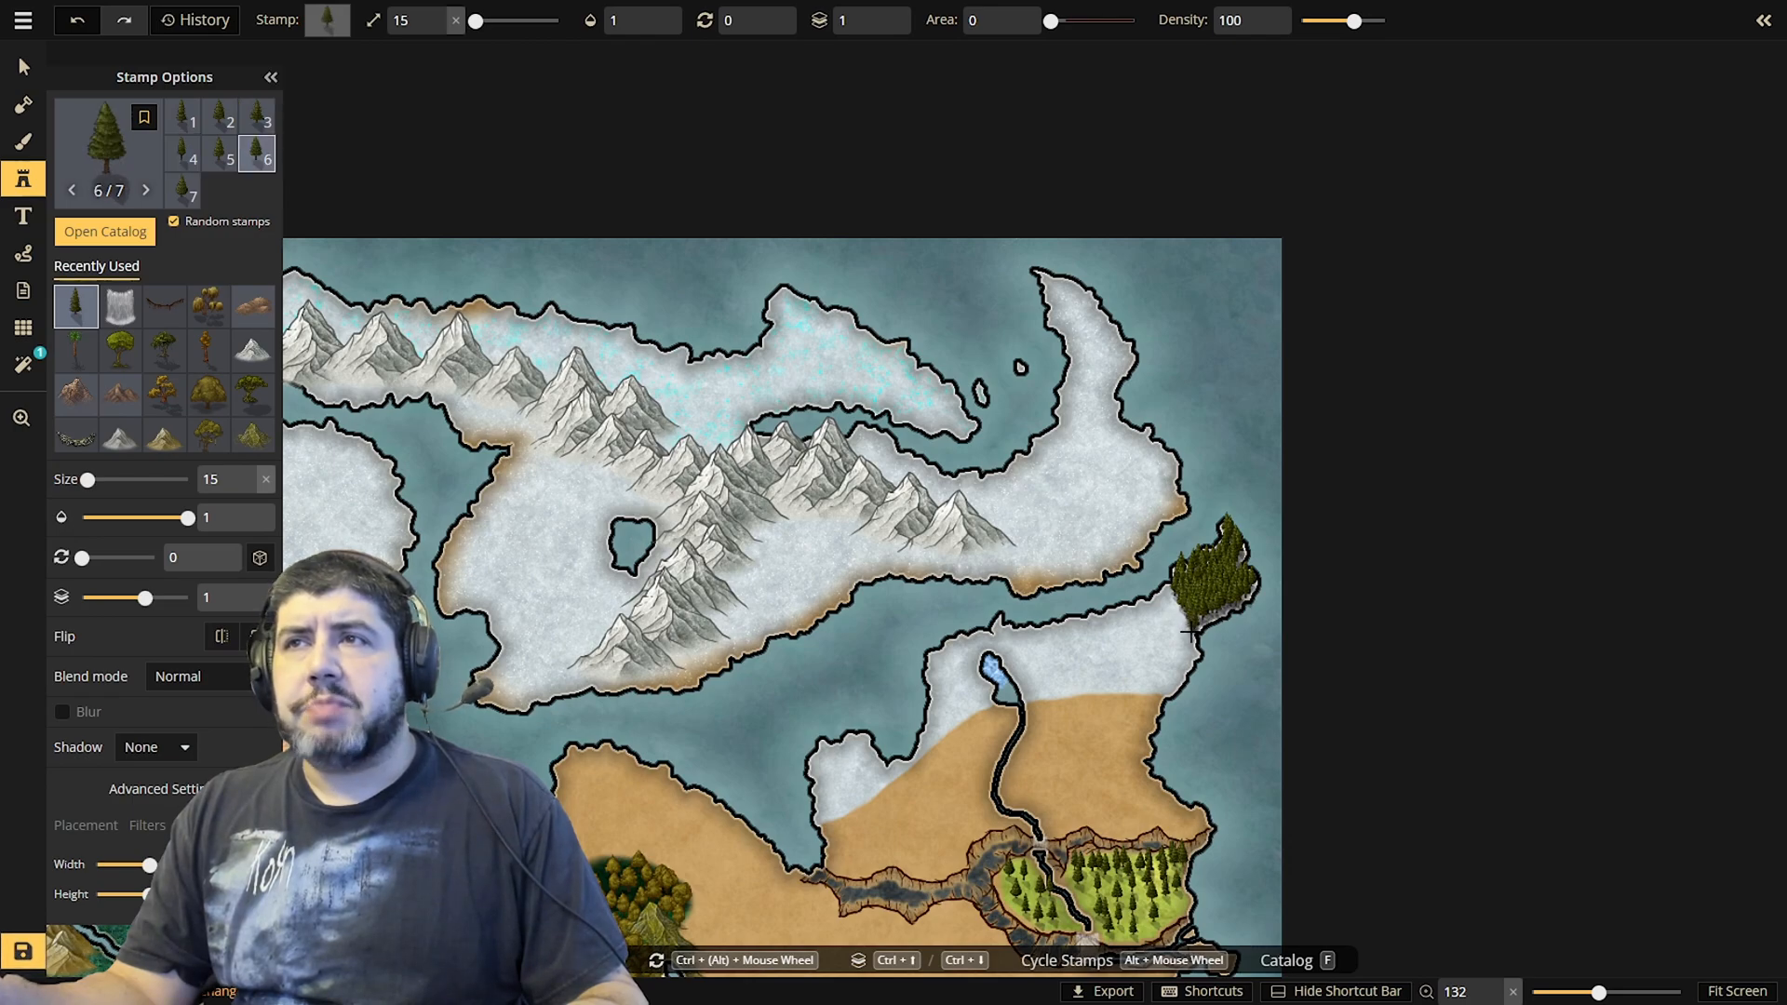
pyautogui.click(1184, 619)
pyautogui.click(1180, 614)
pyautogui.click(1176, 606)
pyautogui.click(1171, 596)
pyautogui.click(1169, 594)
pyautogui.click(1166, 597)
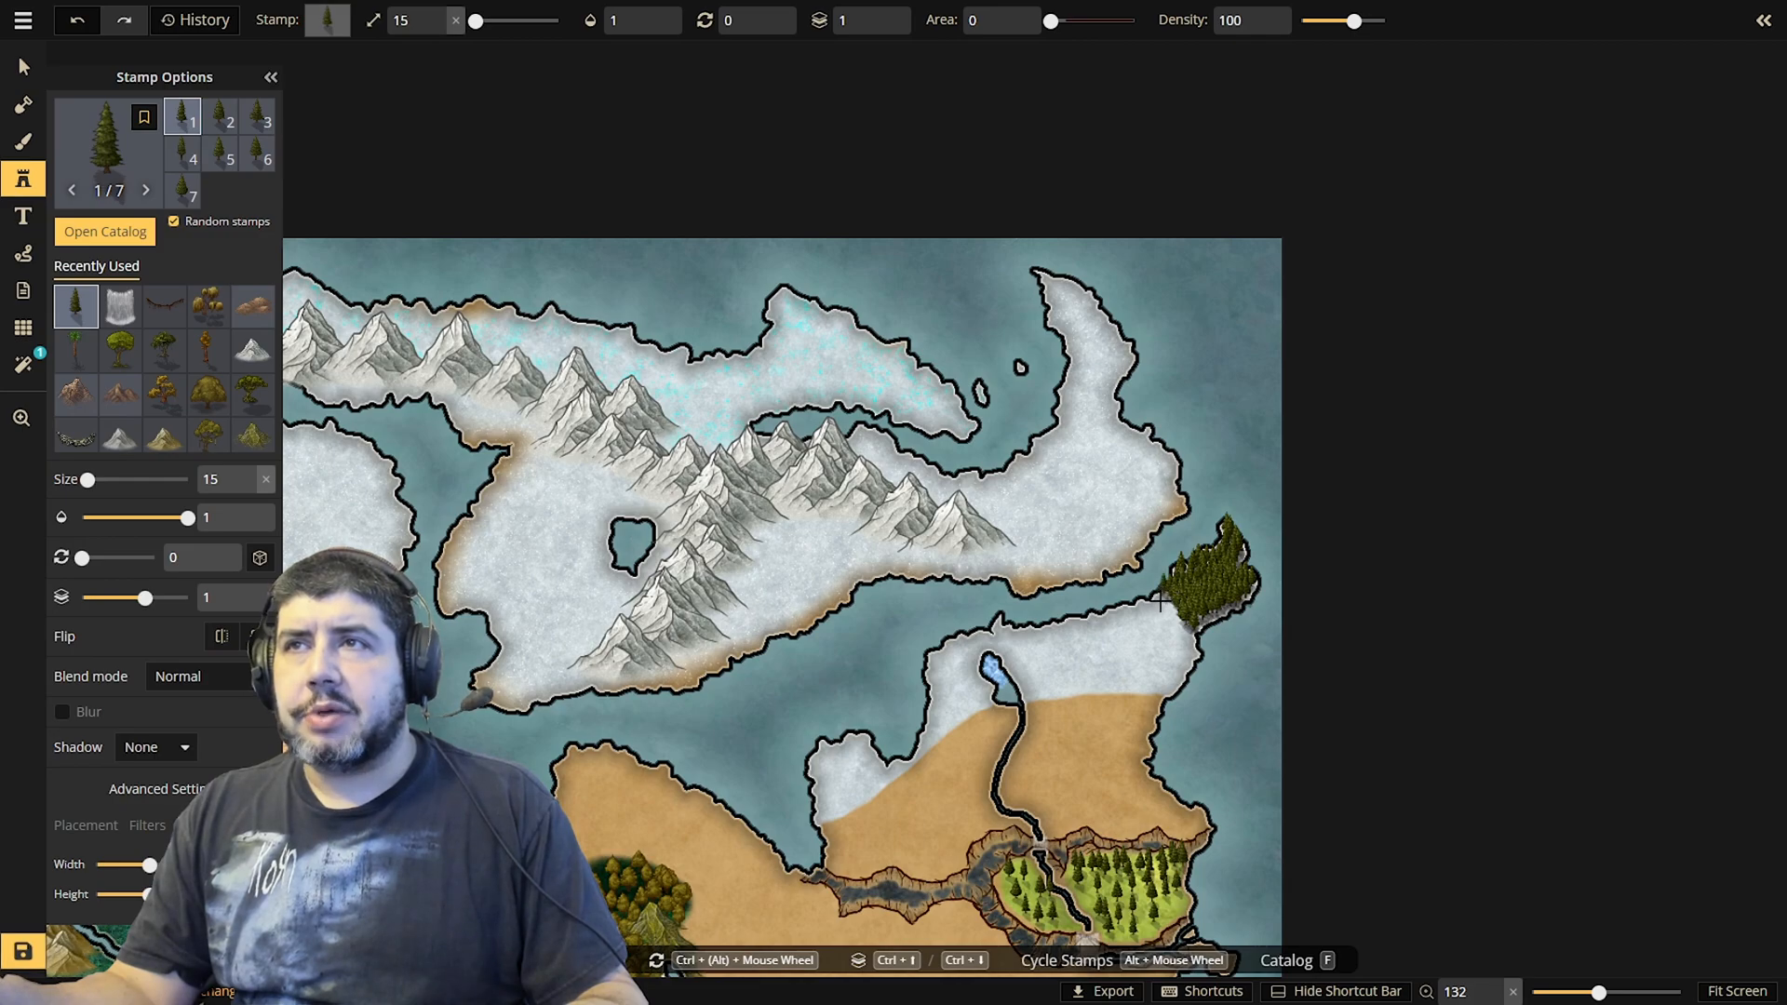
pyautogui.click(1164, 603)
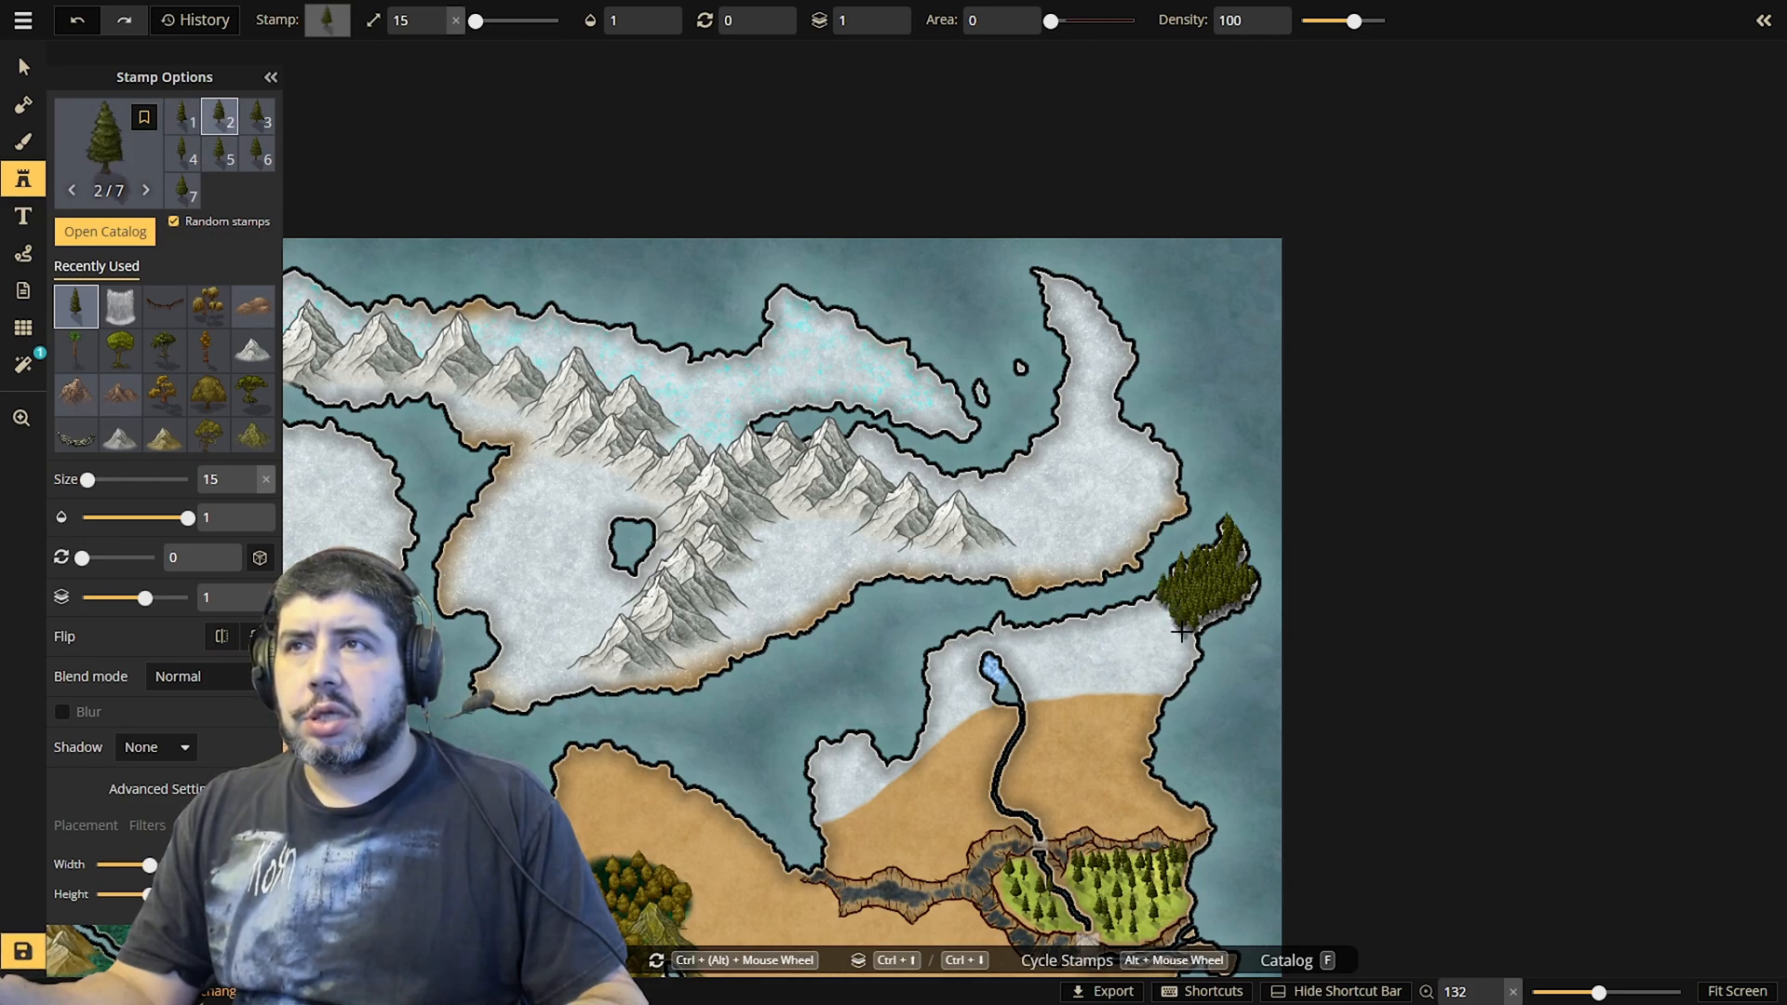
pyautogui.click(1188, 641)
pyautogui.click(1188, 645)
pyautogui.click(1190, 651)
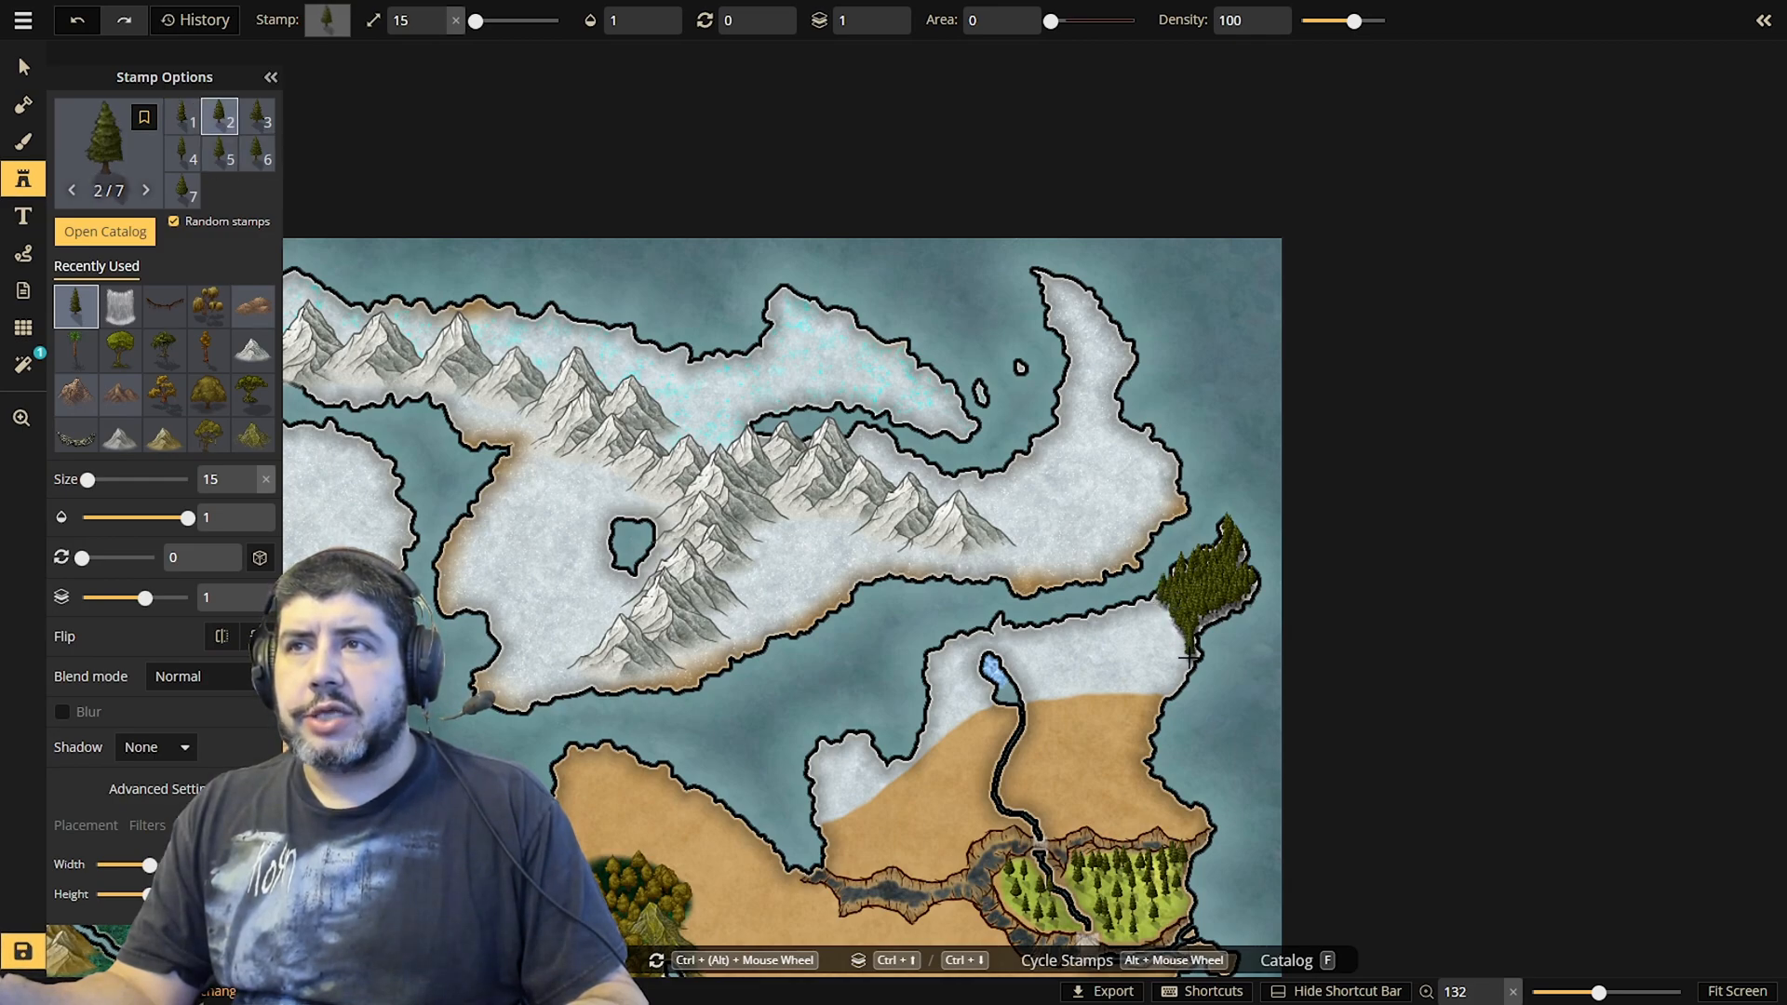
pyautogui.click(1188, 656)
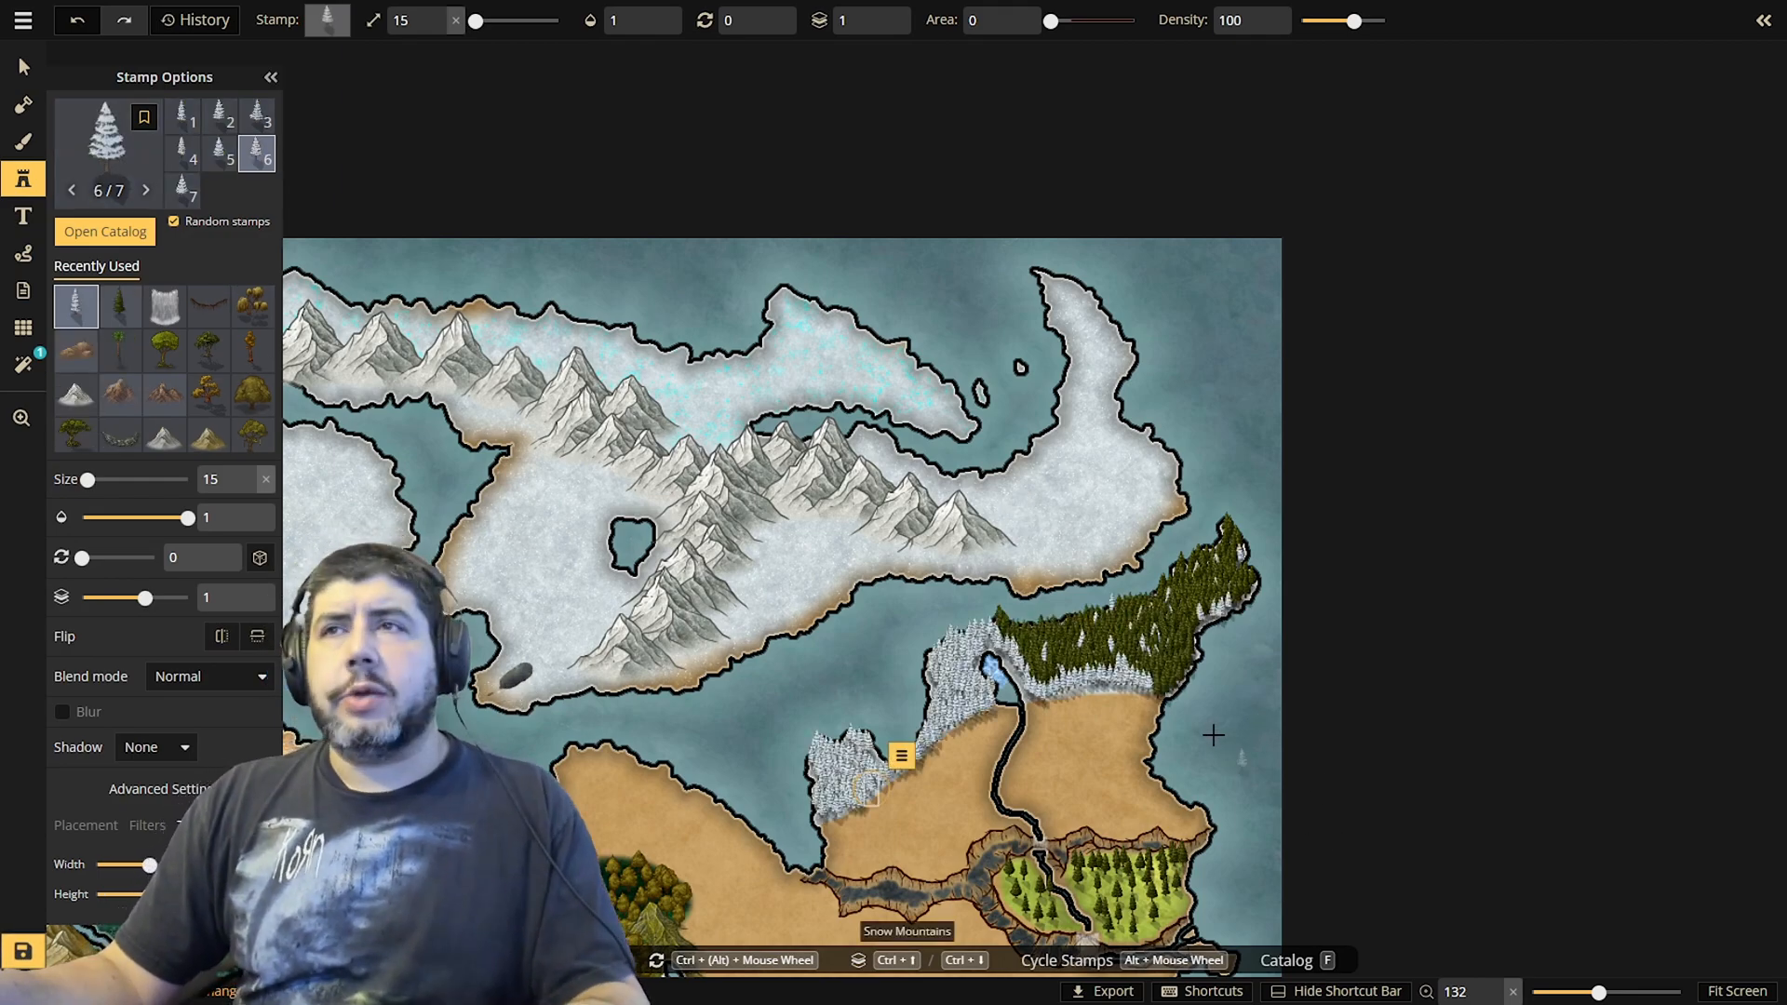
# Paint olive-brown grass texture on the background with a size 8 brush over the pool enclosed by the hills east of the river
pyautogui.scroll(2, 1131, 726)
pyautogui.scroll(-1, 1117, 716)
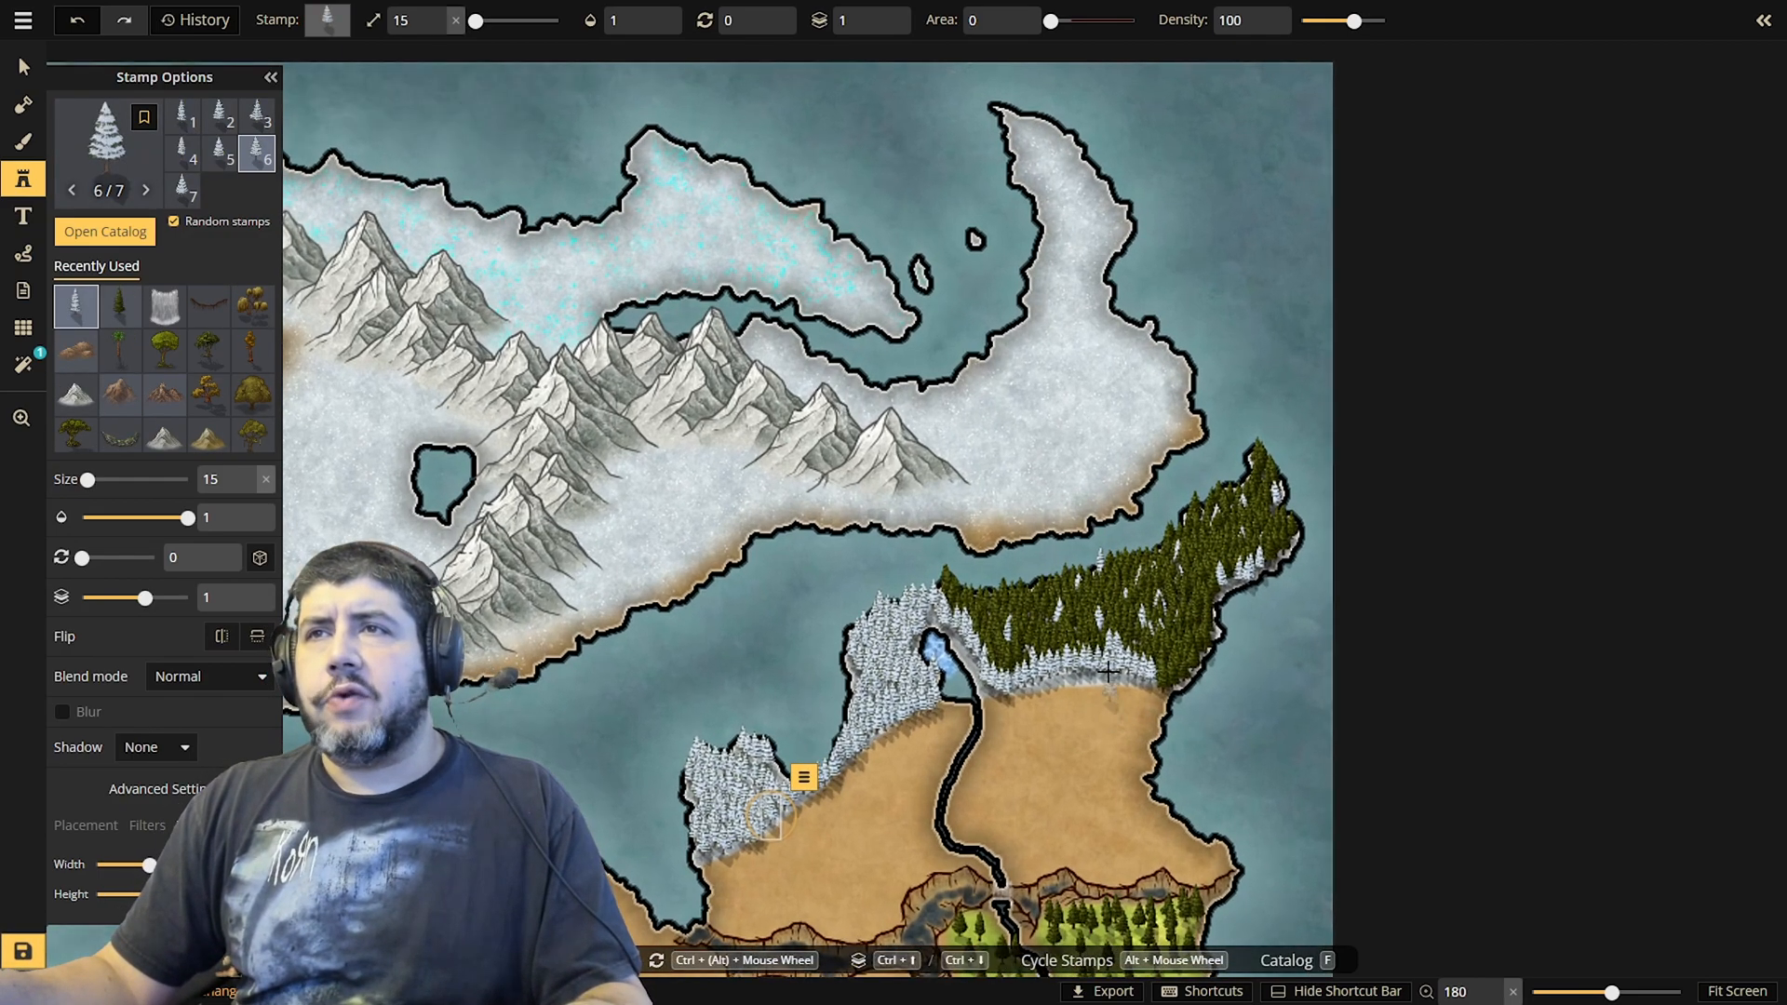
pyautogui.scroll(-3, 1108, 647)
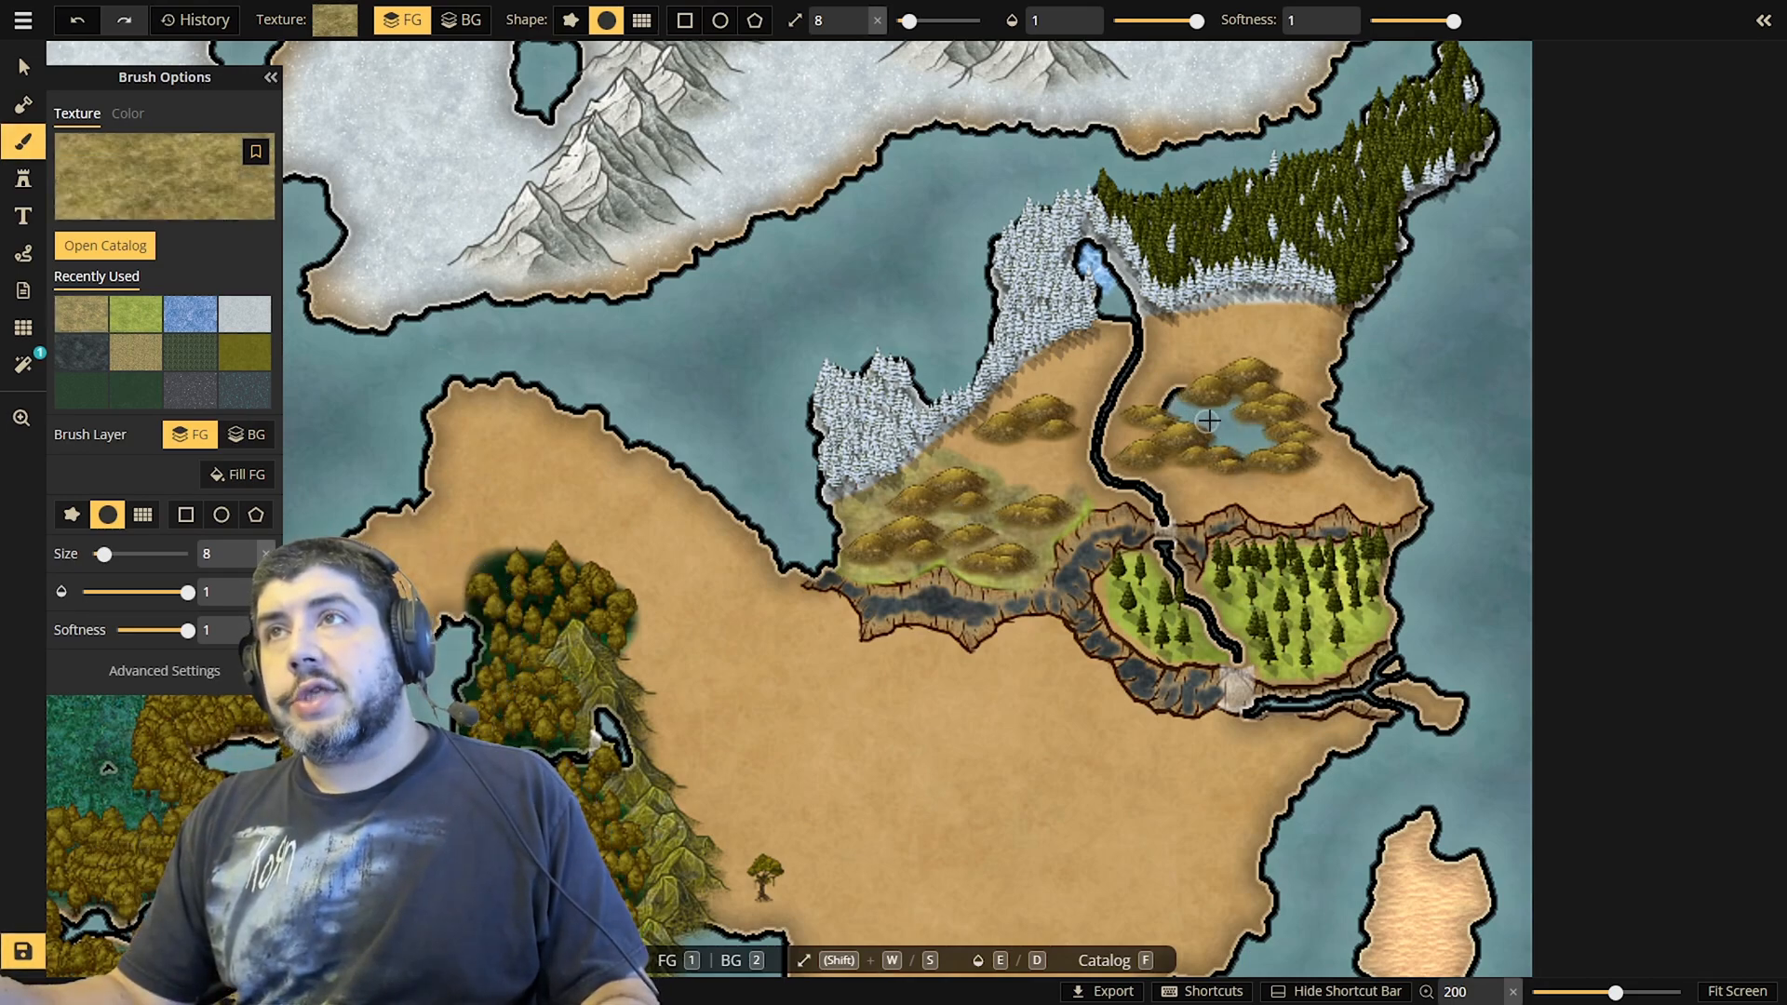
pyautogui.click(1208, 422)
pyautogui.click(461, 20)
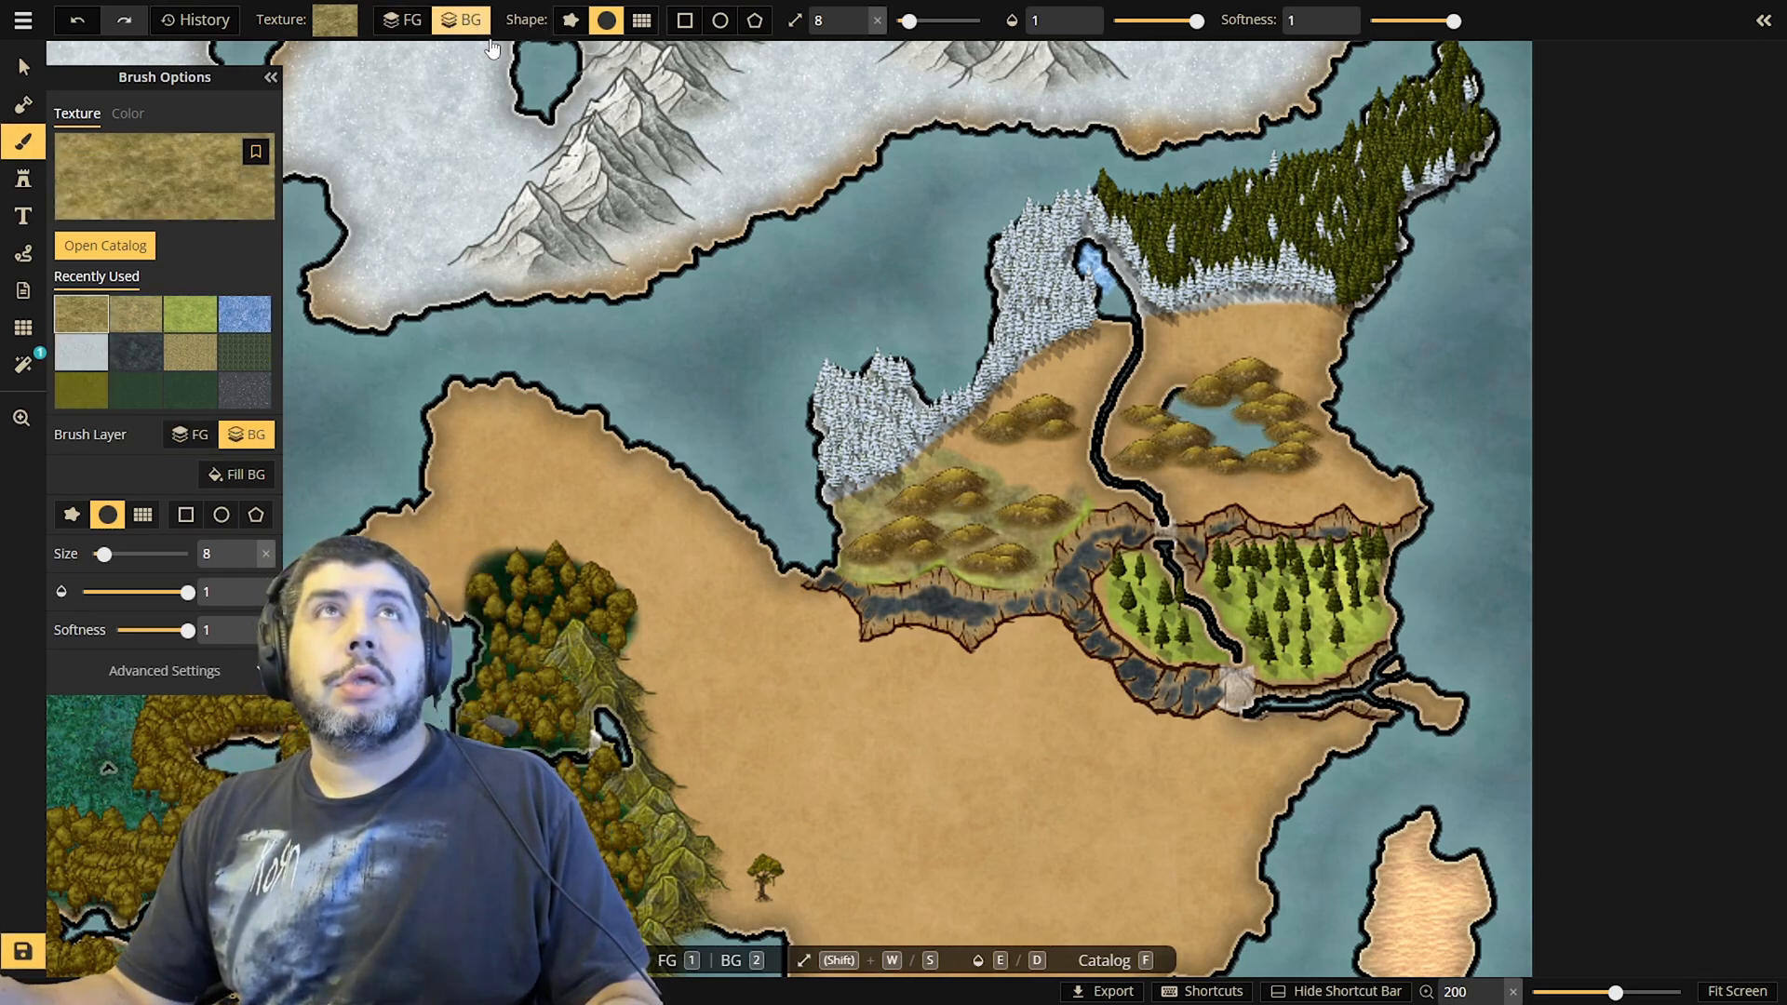
pyautogui.moveTo(1227, 428)
pyautogui.mouseDown()
pyautogui.moveTo(1201, 419)
pyautogui.moveTo(1238, 391)
pyautogui.moveTo(1268, 441)
pyautogui.moveTo(1231, 451)
pyautogui.moveTo(1178, 402)
pyautogui.moveTo(1184, 419)
pyautogui.moveTo(1237, 416)
pyautogui.mouseUp()
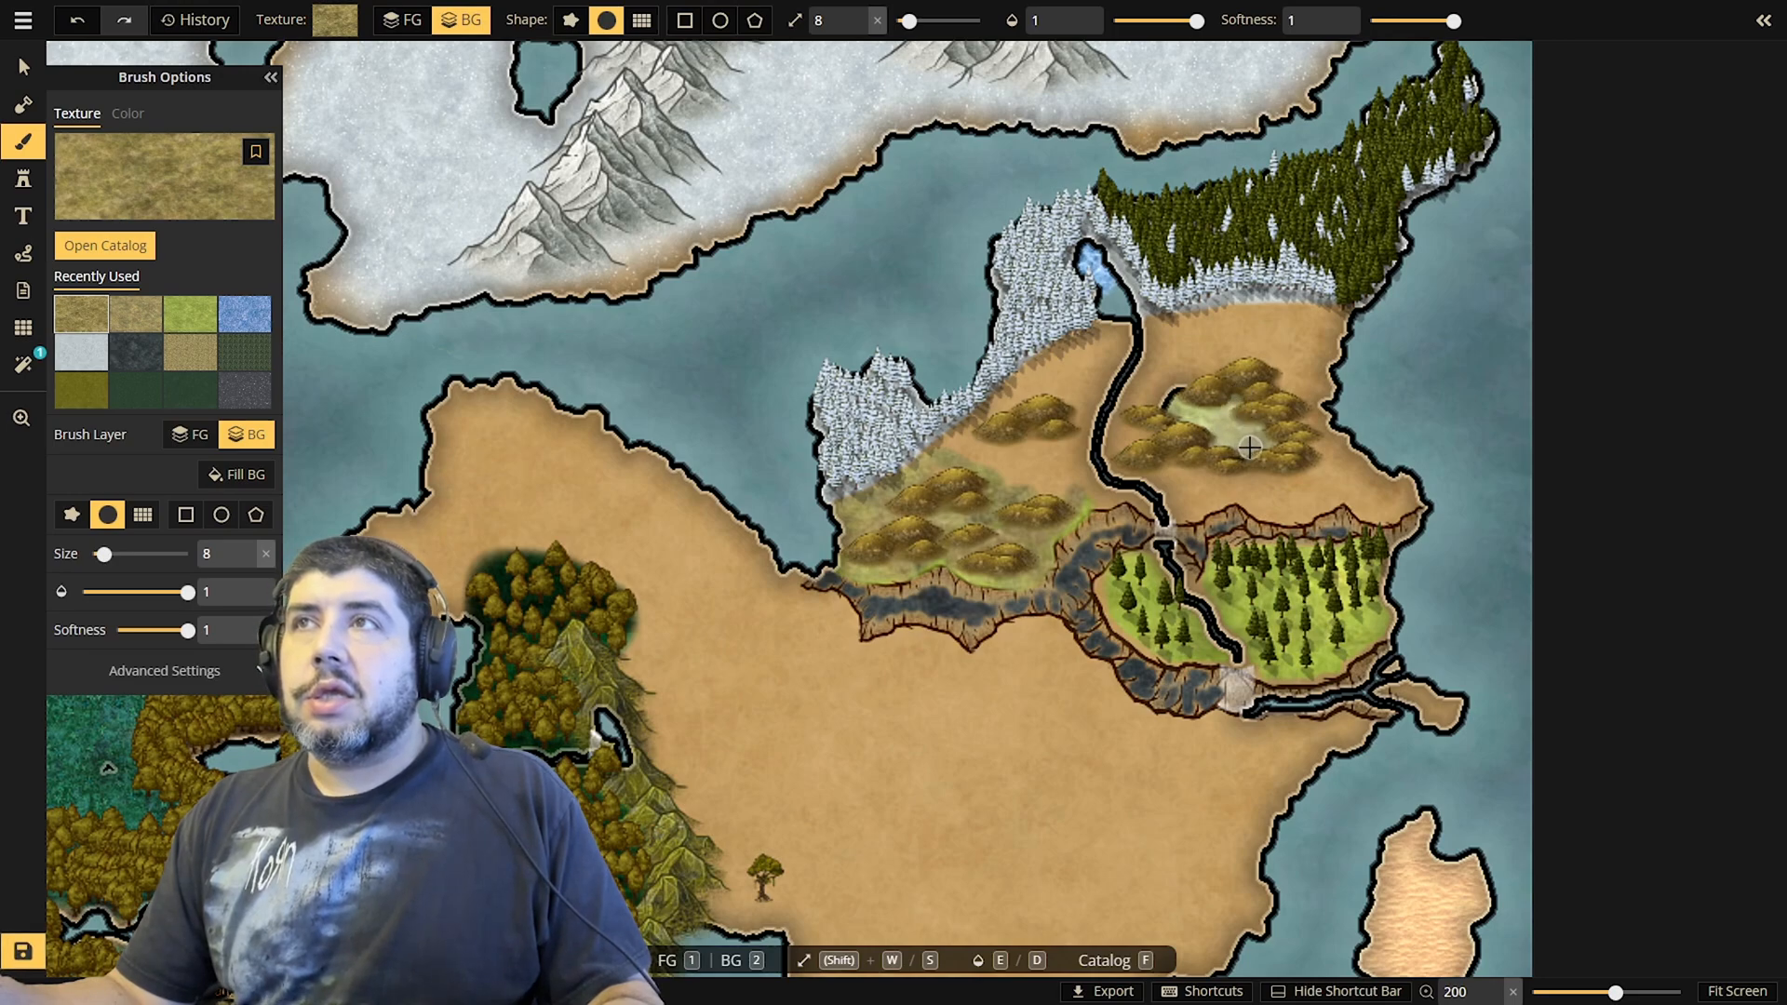